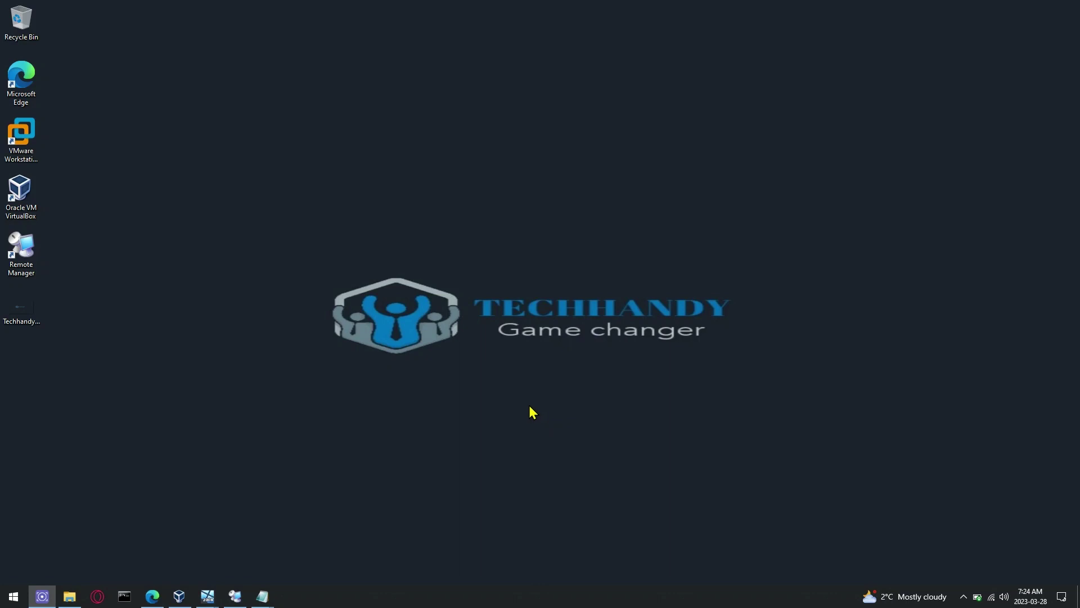
Bring up the BgInfo v4.32 page in Edge and download BGInfo.zip
{"action": "left_click", "coordinate": [151, 596]}
{"action": "left_click_drag", "start_coordinate": [277, 160], "coordinate": [434, 164]}
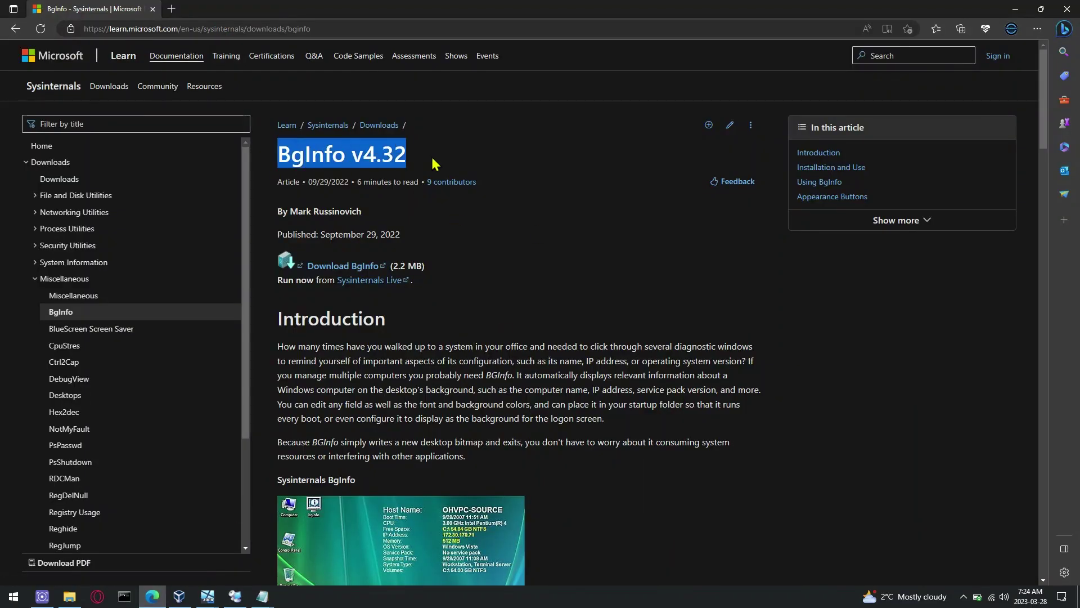
{"action": "scroll", "coordinate": [545, 325], "scroll_direction": "down", "scroll_amount": 3}
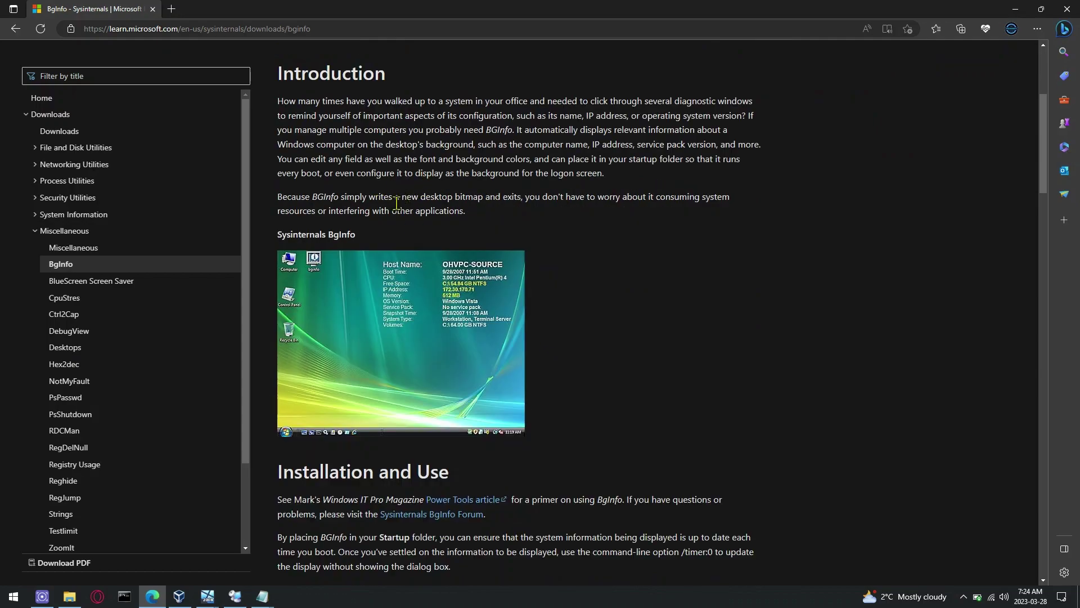
{"action": "scroll", "coordinate": [494, 441], "scroll_direction": "down", "scroll_amount": 1}
{"action": "scroll", "coordinate": [499, 499], "scroll_direction": "down", "scroll_amount": 3}
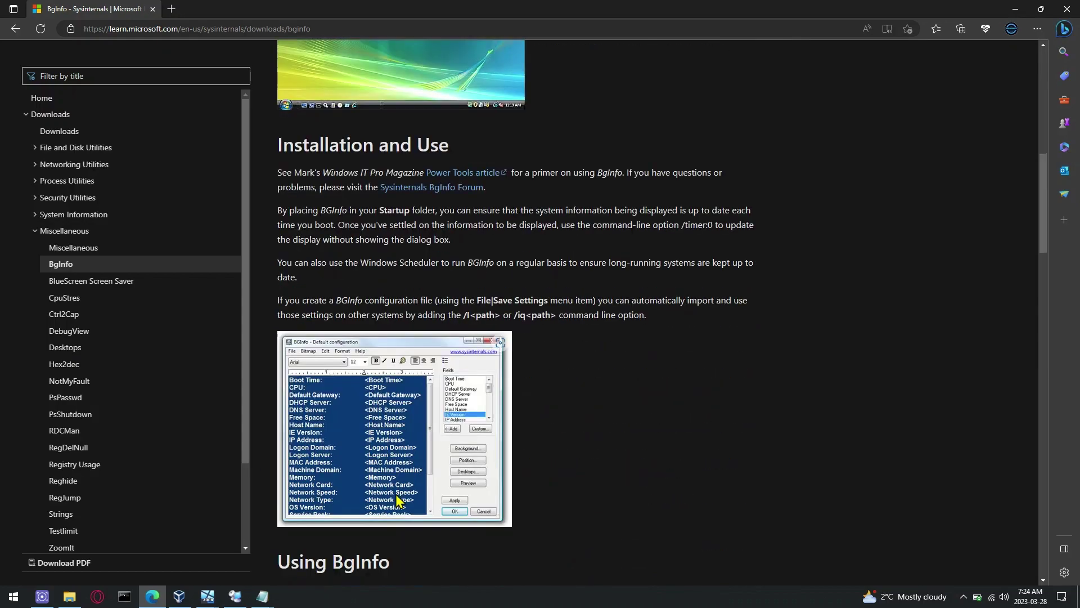
{"action": "scroll", "coordinate": [499, 499], "scroll_direction": "down", "scroll_amount": 2}
{"action": "scroll", "coordinate": [394, 493], "scroll_direction": "down", "scroll_amount": 2}
{"action": "scroll", "coordinate": [394, 494], "scroll_direction": "up", "scroll_amount": 5}
{"action": "scroll", "coordinate": [394, 439], "scroll_direction": "up", "scroll_amount": 3}
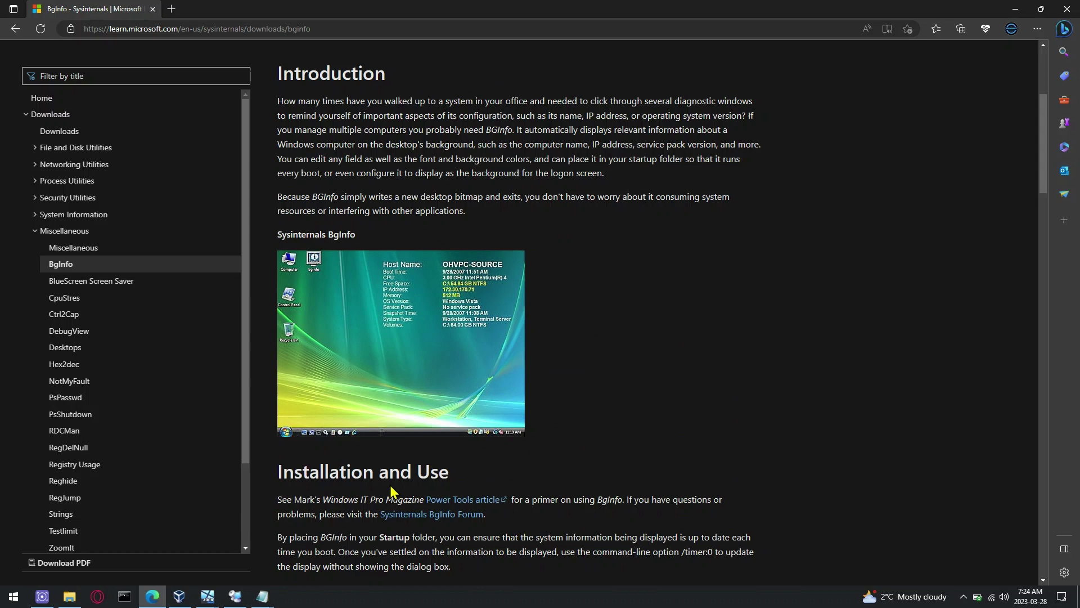
{"action": "scroll", "coordinate": [396, 379], "scroll_direction": "up", "scroll_amount": 3}
{"action": "left_click", "coordinate": [363, 267]}
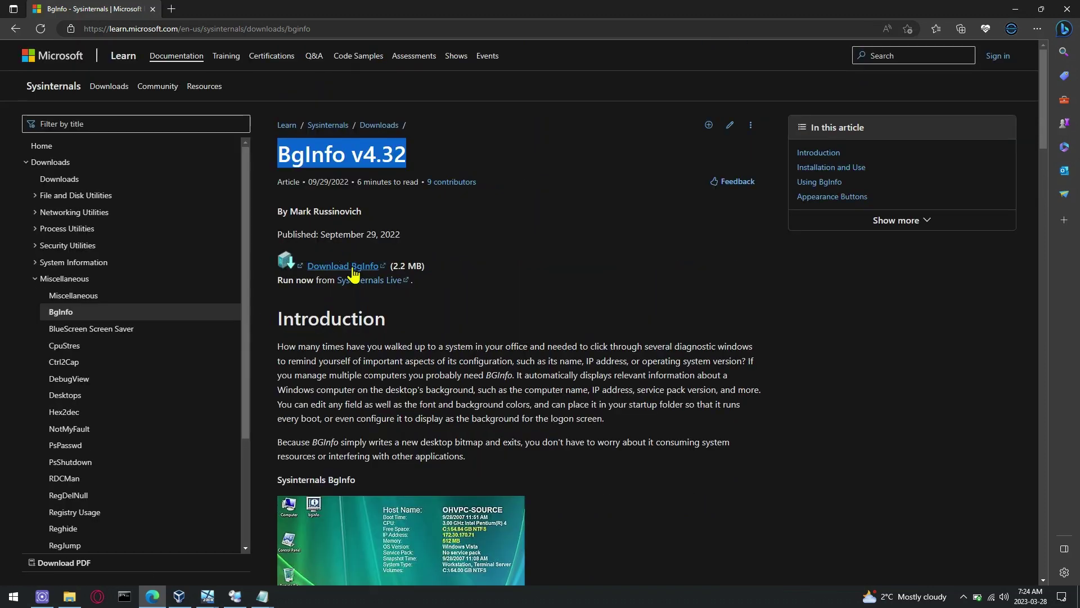
Extract BGInfo.zip from Downloads into a BGInfo folder with 7-Zip
{"action": "left_click", "coordinate": [69, 595]}
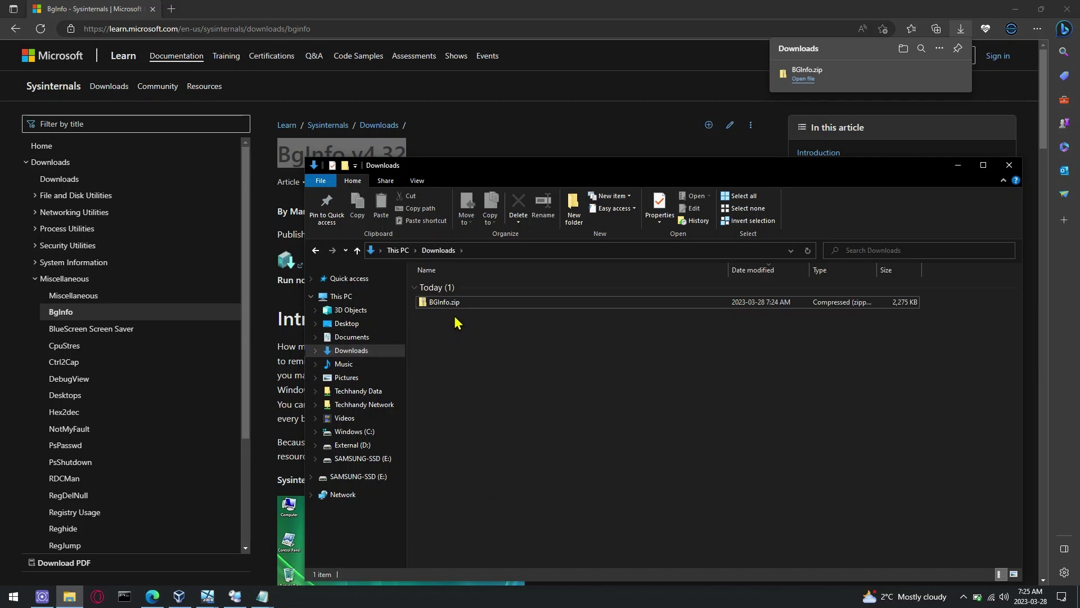
{"action": "left_click", "coordinate": [459, 306]}
{"action": "right_click", "coordinate": [460, 306]}
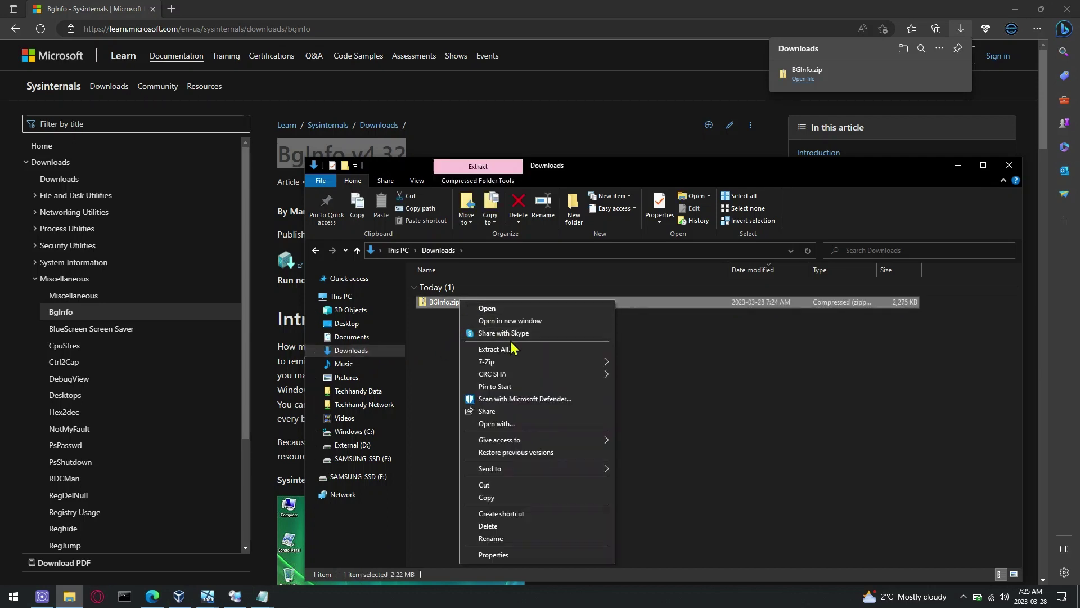
{"action": "mouse_move", "coordinate": [488, 362]}
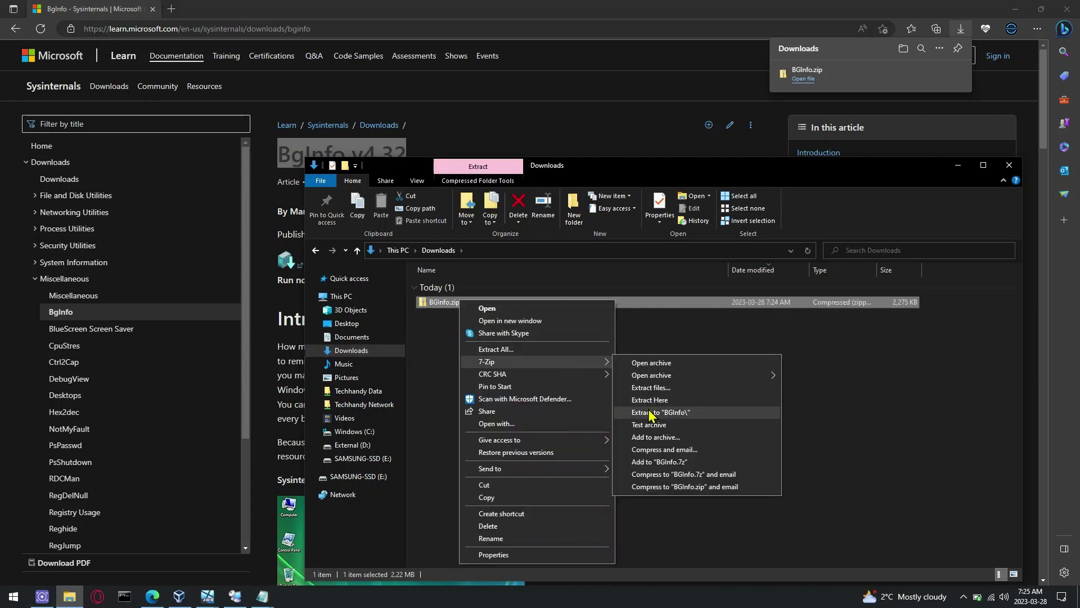
{"action": "left_click", "coordinate": [651, 413]}
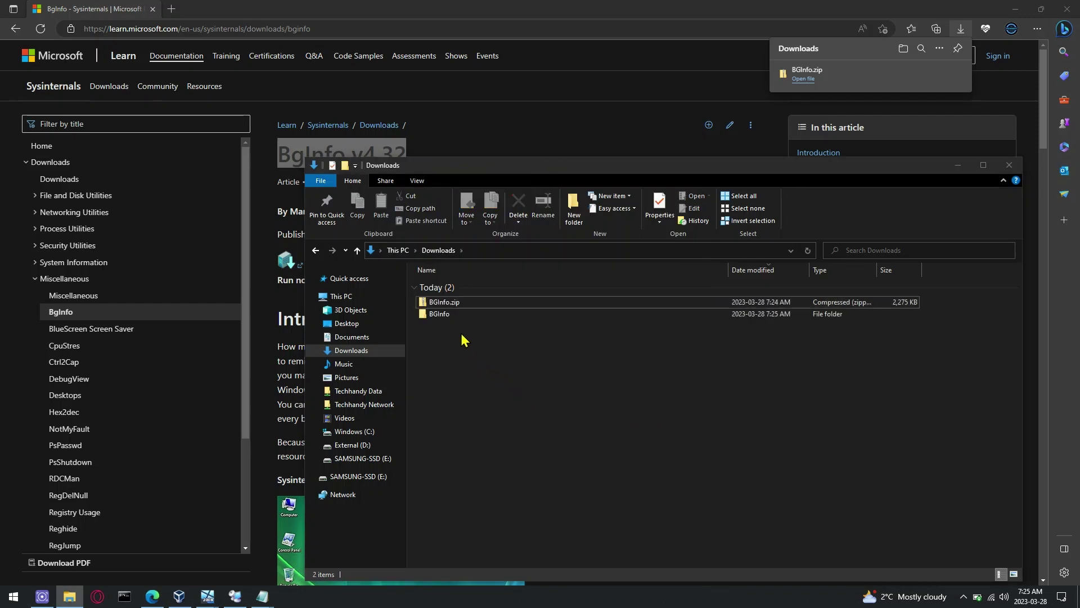
Copy the BGInfo folder and minimize File Explorer
{"action": "right_click", "coordinate": [452, 313]}
{"action": "left_click", "coordinate": [495, 487]}
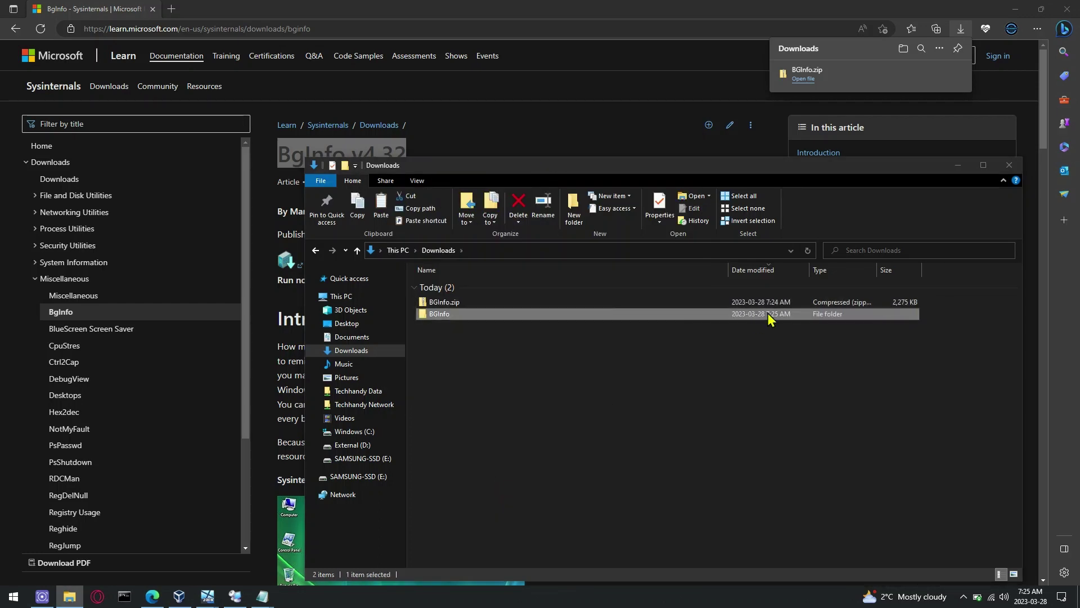
{"action": "left_click", "coordinate": [959, 168]}
Paste the BGInfo folder onto DC01's desktop and place it beside Computer
{"action": "left_click", "coordinate": [1015, 9]}
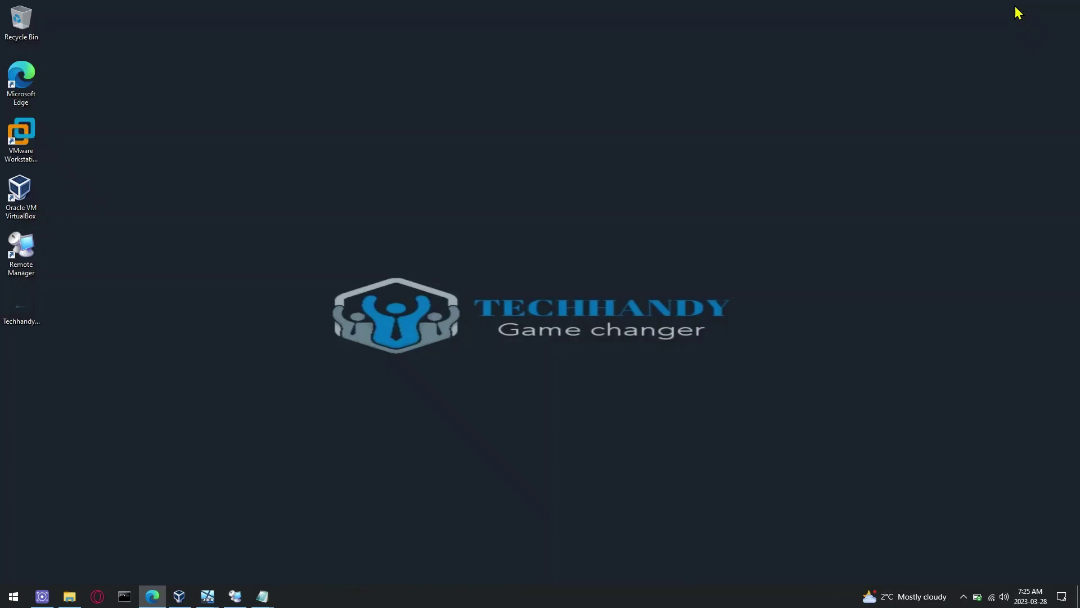
{"action": "left_click", "coordinate": [238, 598]}
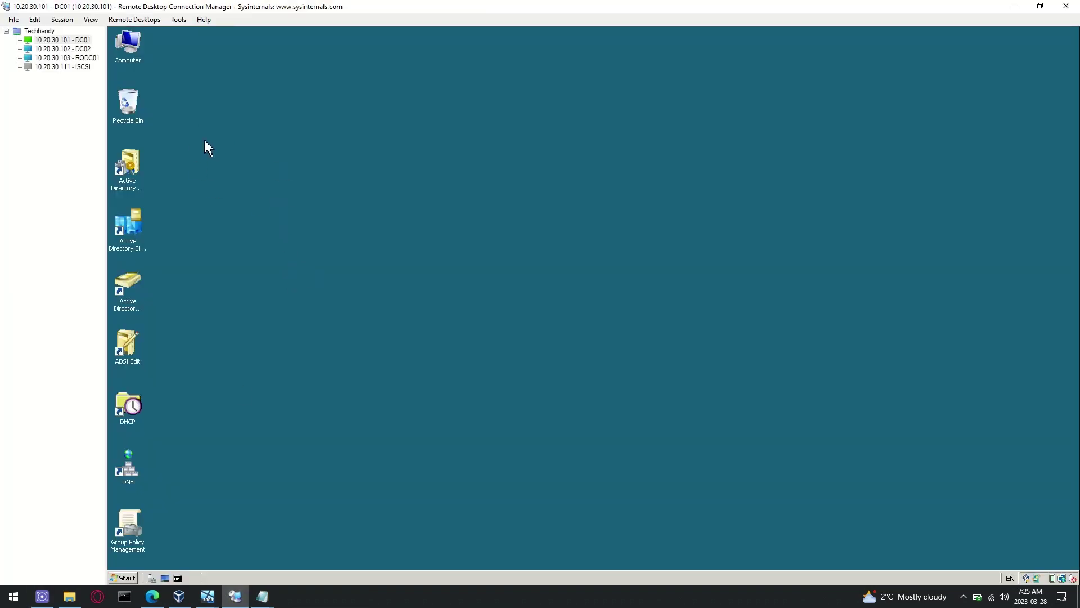
{"action": "left_click", "coordinate": [81, 49]}
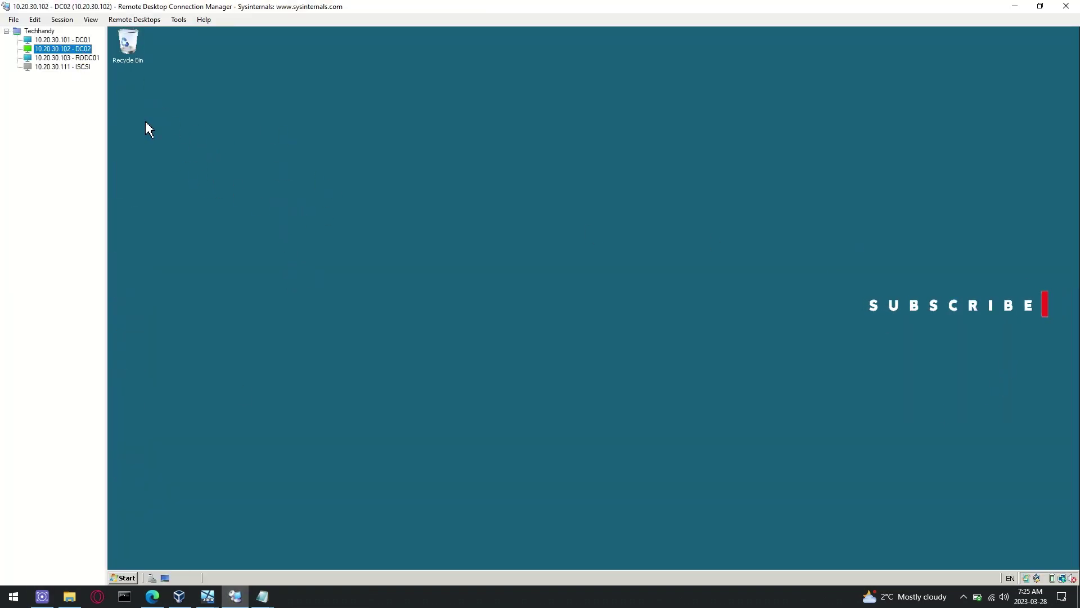
{"action": "key", "text": "Down"}
{"action": "key", "text": "Up"}
{"action": "key", "text": "Up"}
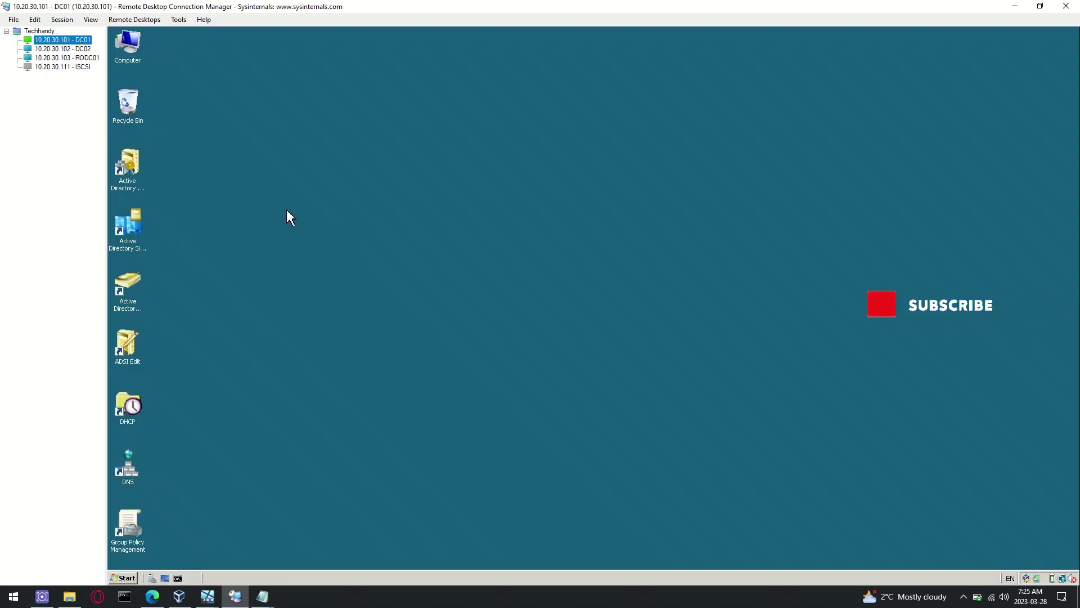
{"action": "right_click", "coordinate": [329, 376]}
{"action": "left_click", "coordinate": [361, 415]}
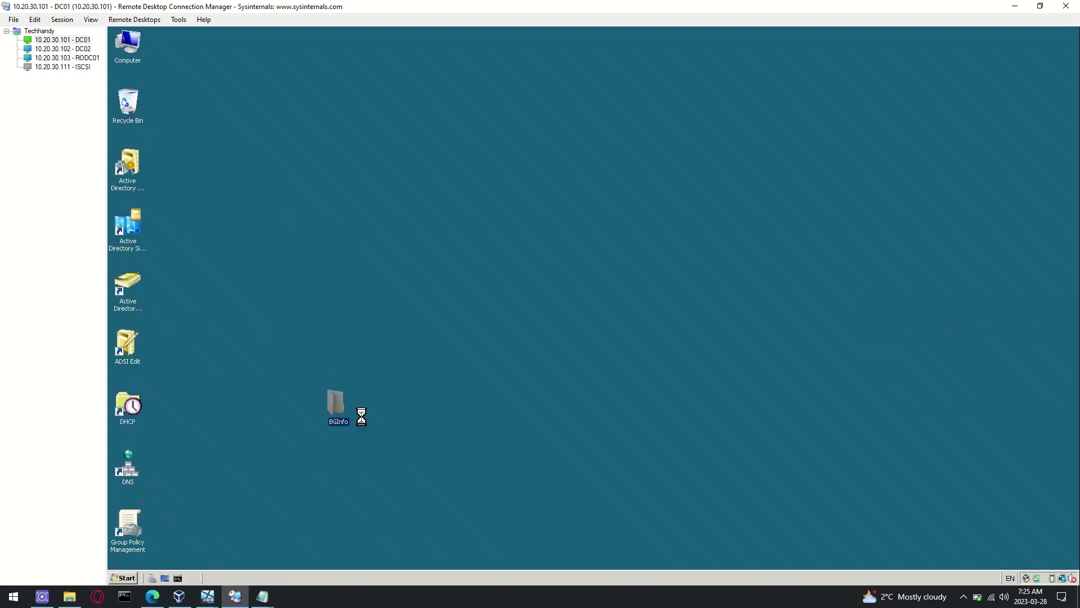
{"action": "left_click_drag", "start_coordinate": [344, 419], "coordinate": [171, 67]}
{"action": "right_click", "coordinate": [302, 127]}
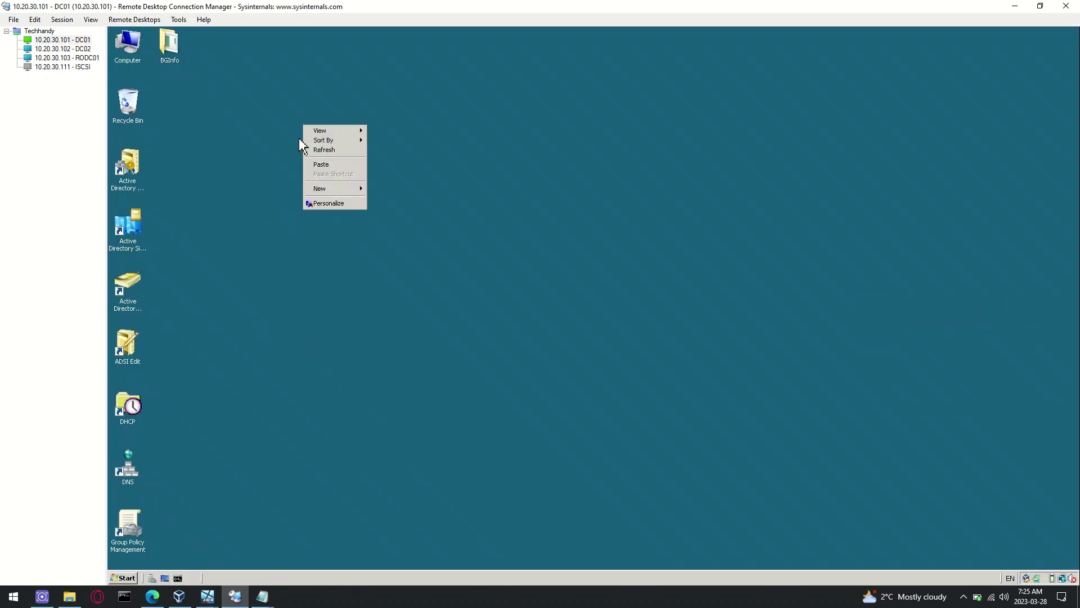
{"action": "left_click", "coordinate": [323, 150]}
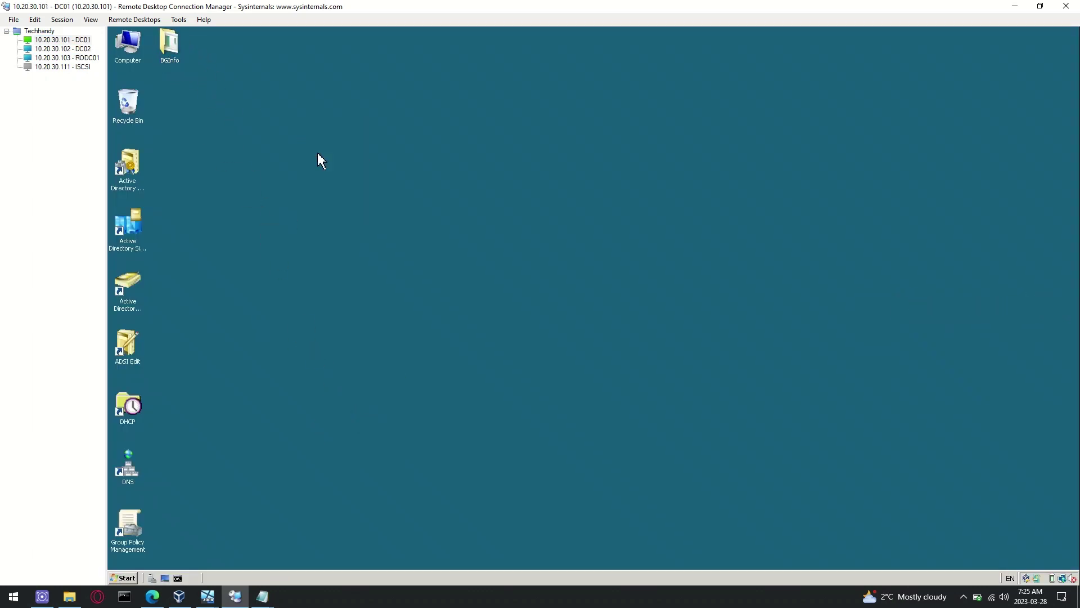
In the BGInfo folder, permanently delete Bginfo64 and Eula, leaving only Bginfo
{"action": "double_click", "coordinate": [171, 56]}
{"action": "left_click_drag", "start_coordinate": [306, 66], "coordinate": [388, 135]}
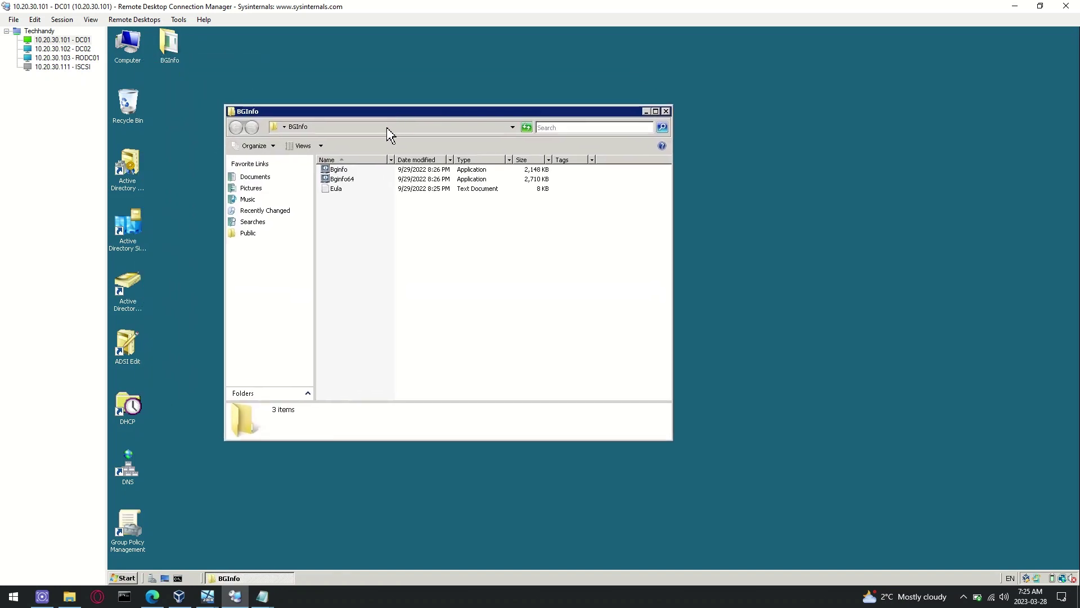
{"action": "left_click", "coordinate": [342, 168]}
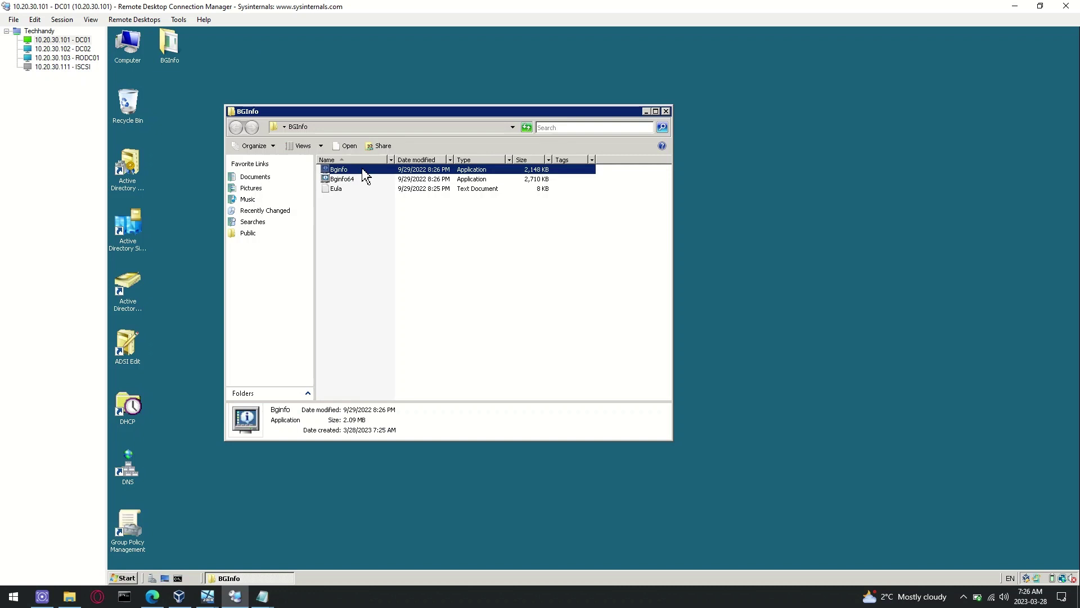
{"action": "left_click_drag", "start_coordinate": [347, 215], "coordinate": [352, 180]}
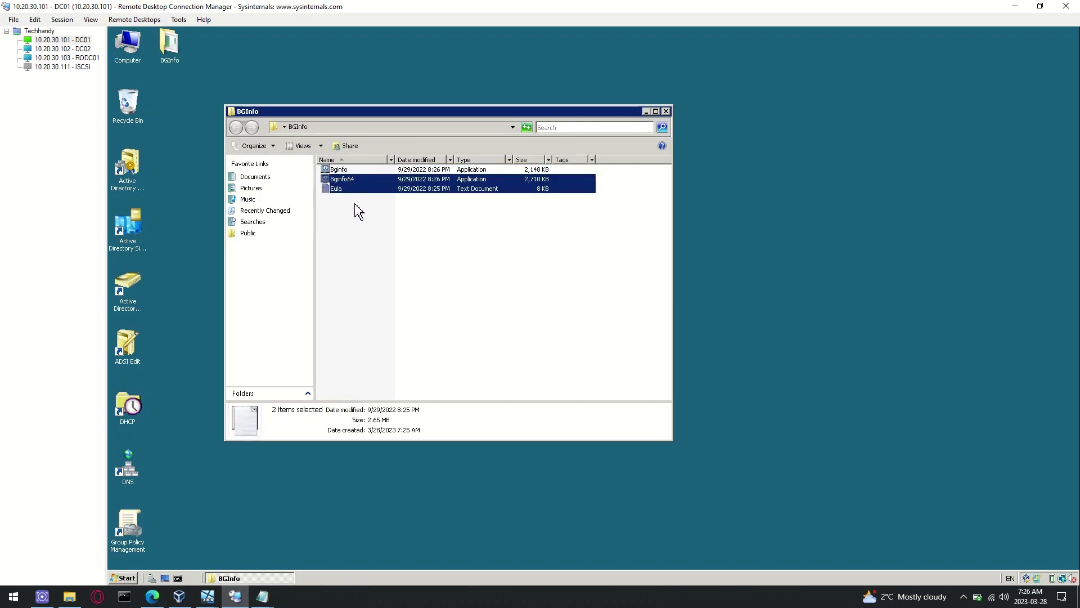
{"action": "key", "text": "shift+Delete"}
{"action": "key", "text": "Return"}
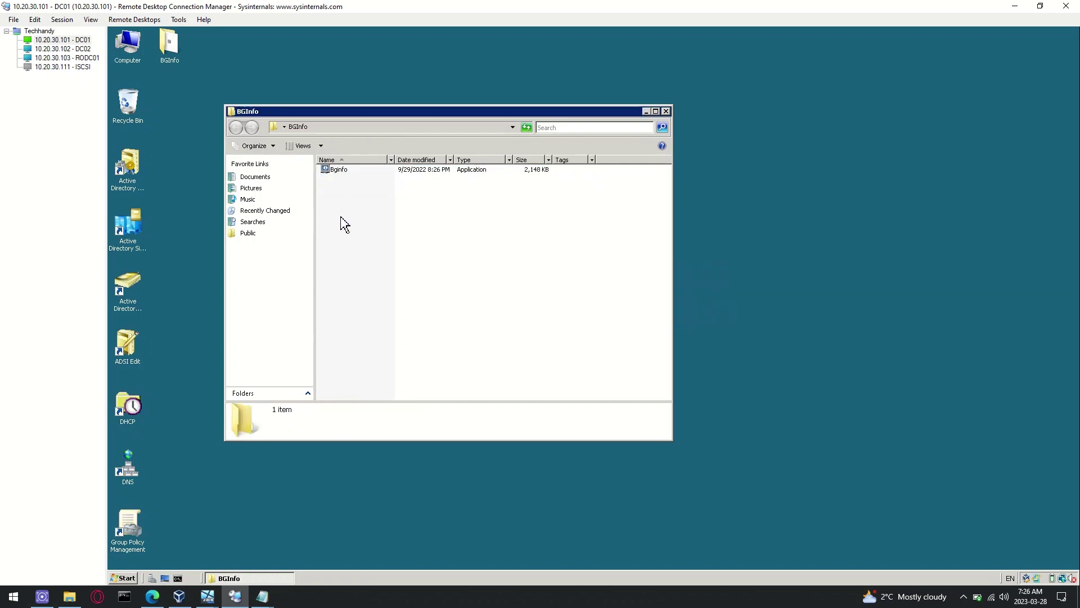
Launch Bginfo, accept the license, and clear all default field text
{"action": "double_click", "coordinate": [346, 173]}
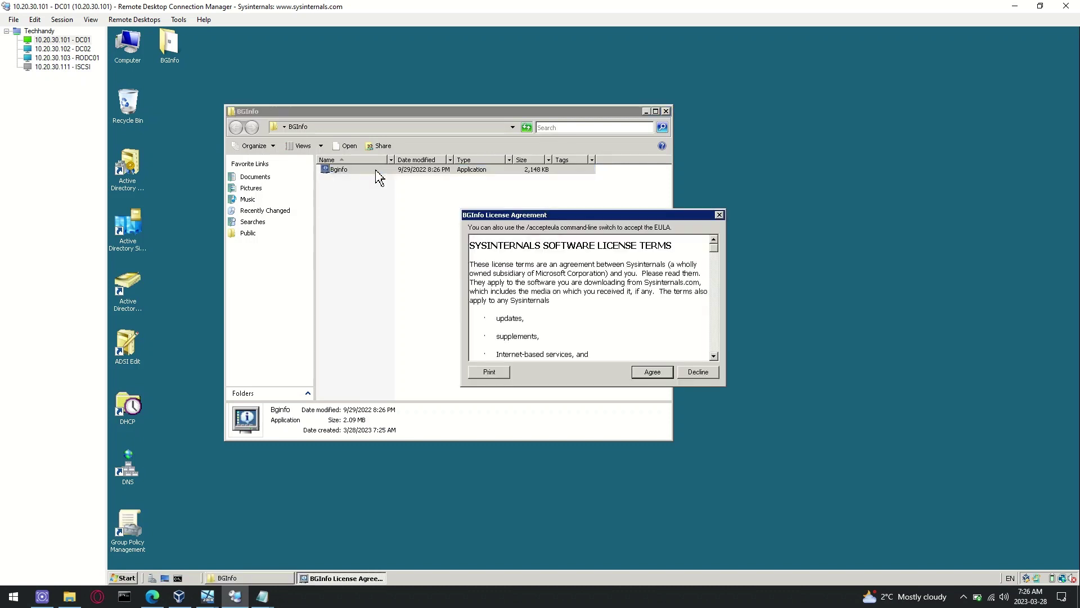
{"action": "left_click", "coordinate": [652, 372]}
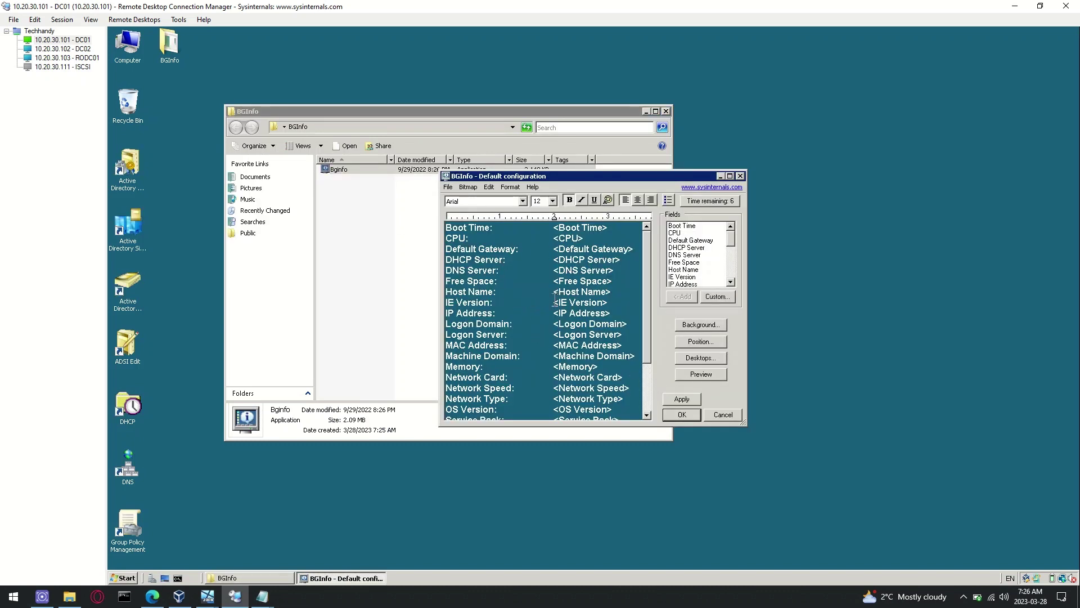
{"action": "key", "text": "ctrl+a"}
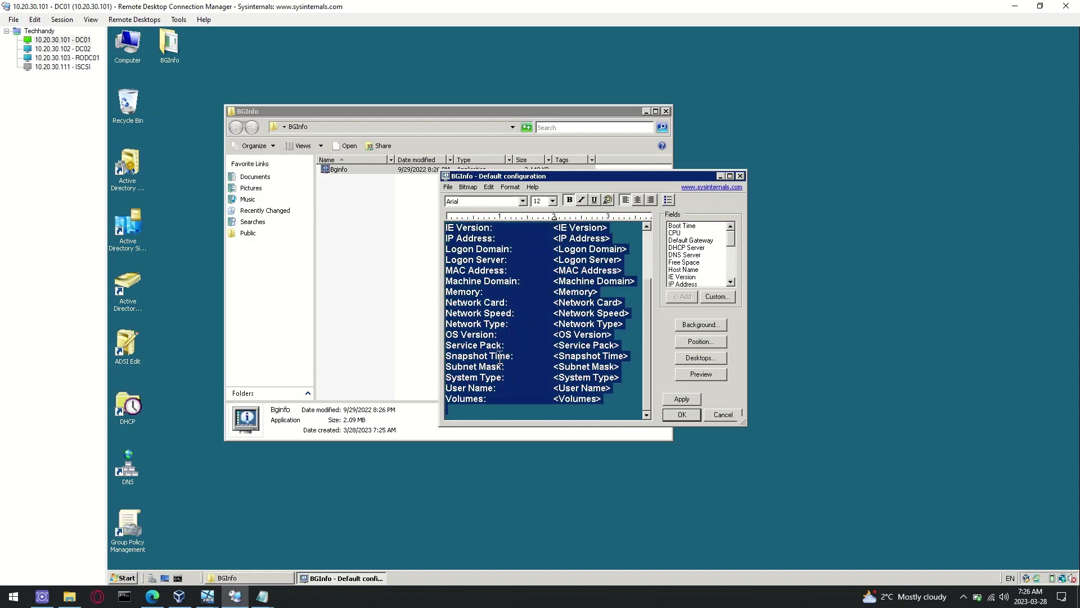
{"action": "key", "text": "Delete"}
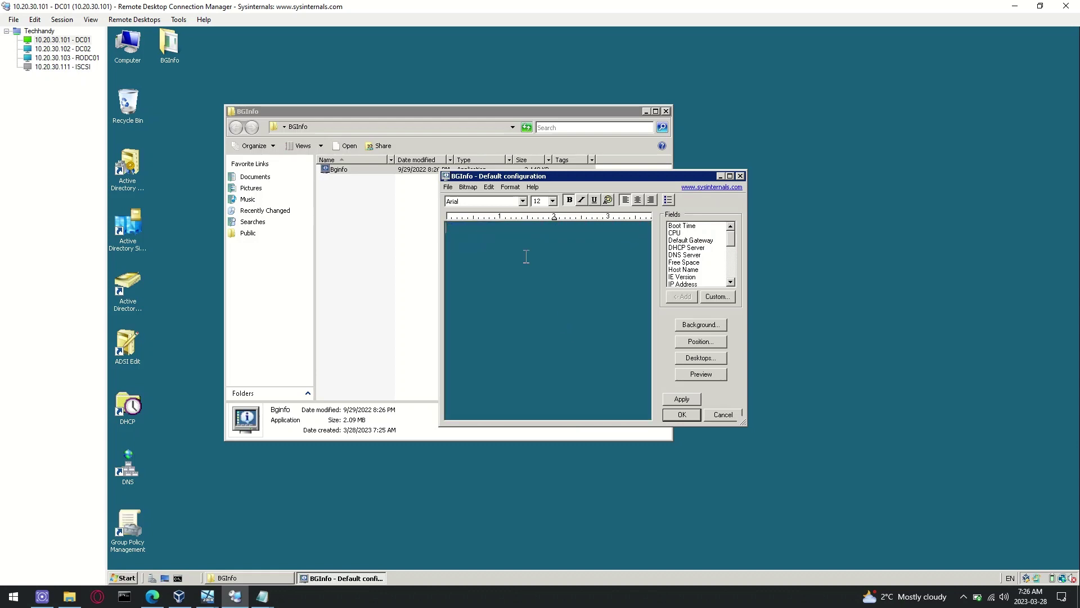
Copy the field template from Notepad and paste it into the BgInfo editor
{"action": "mouse_move", "coordinate": [262, 596]}
{"action": "left_click", "coordinate": [310, 558]}
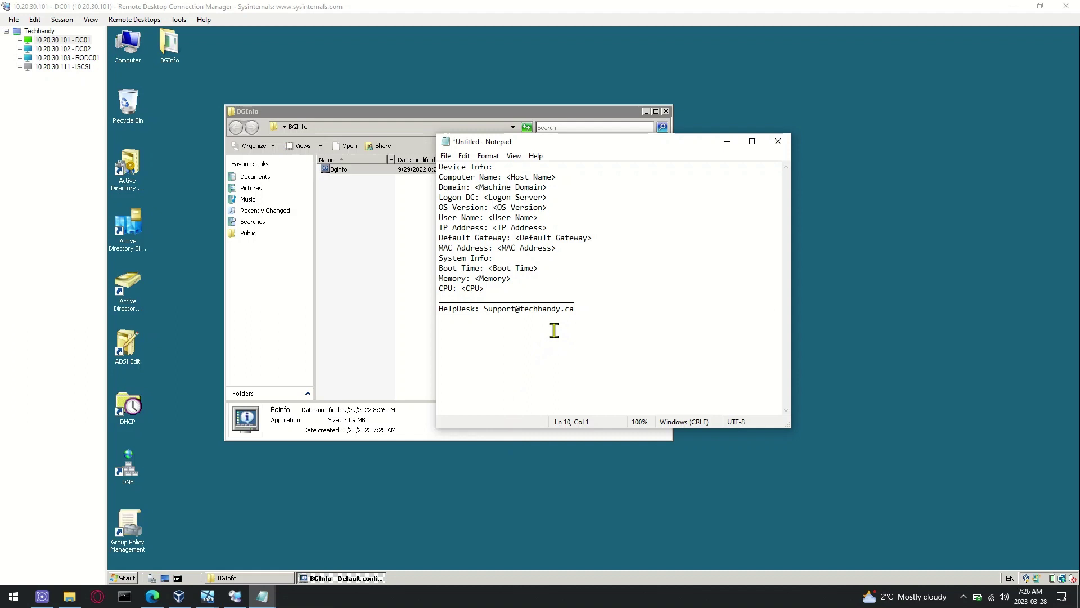
{"action": "left_click_drag", "start_coordinate": [582, 310], "coordinate": [438, 166]}
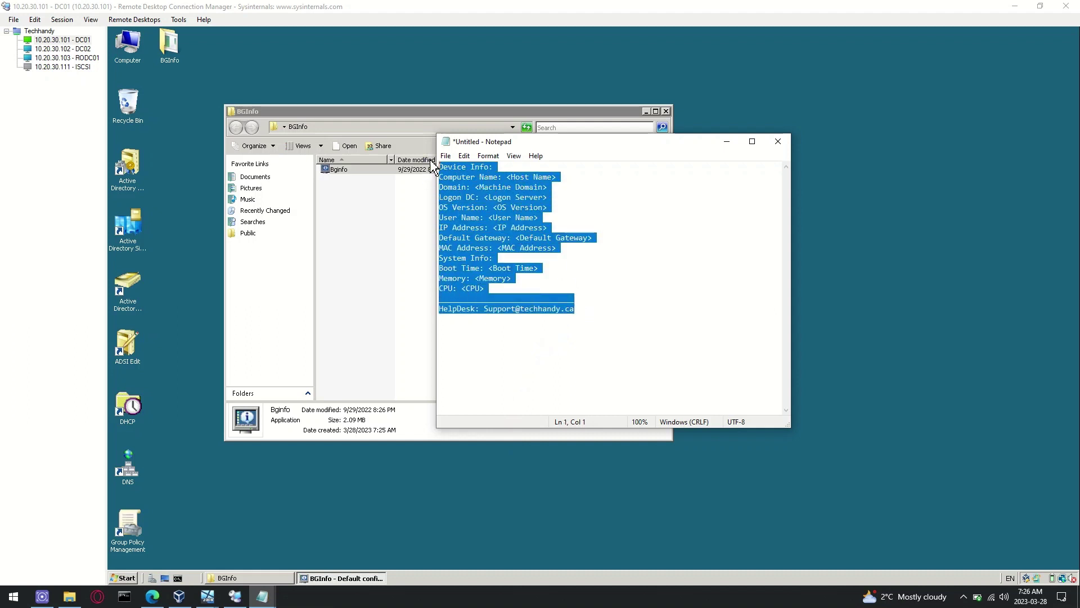
{"action": "right_click", "coordinate": [475, 223]}
{"action": "left_click", "coordinate": [502, 257]}
{"action": "left_click", "coordinate": [730, 145]}
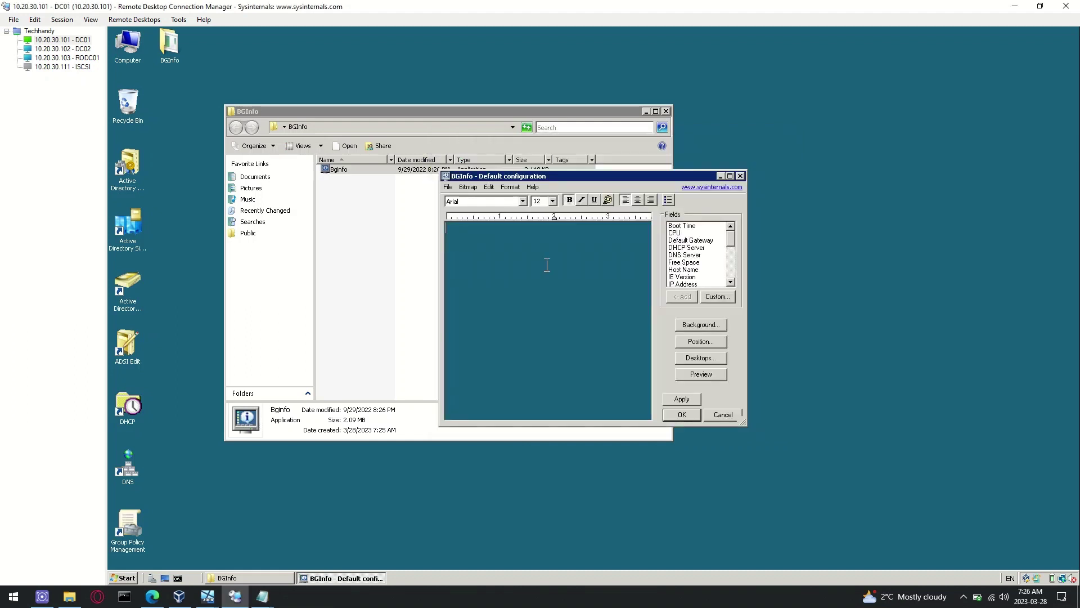
{"action": "key", "text": "ctrl+v"}
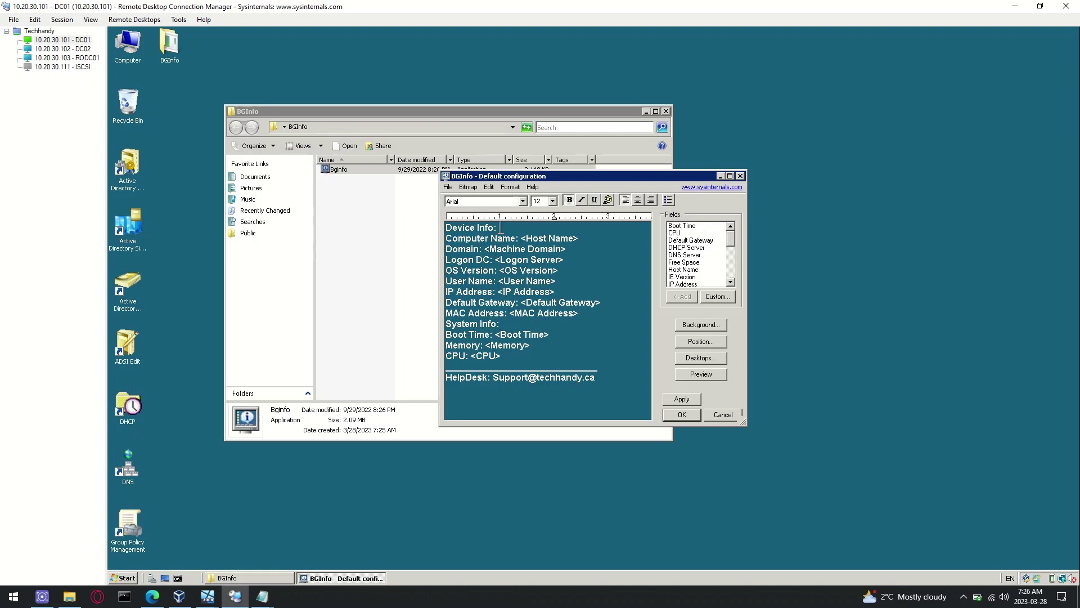
Adjust the Device Info heading's colour and keep its font as Arial
{"action": "left_click_drag", "start_coordinate": [500, 227], "coordinate": [443, 228]}
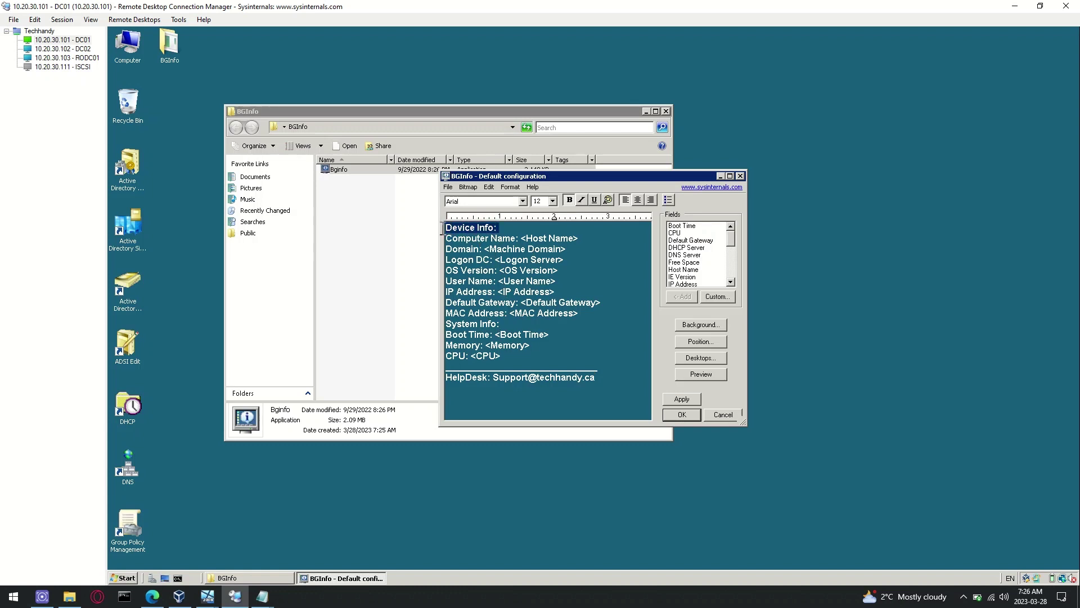
{"action": "left_click", "coordinate": [609, 205]}
{"action": "left_click", "coordinate": [632, 270]}
{"action": "left_click", "coordinate": [519, 280]}
{"action": "left_click_drag", "start_coordinate": [507, 230], "coordinate": [446, 228]}
{"action": "left_click", "coordinate": [522, 201]}
{"action": "left_click", "coordinate": [570, 308]}
Make the System Info heading yellow
{"action": "left_click_drag", "start_coordinate": [506, 323], "coordinate": [446, 323]}
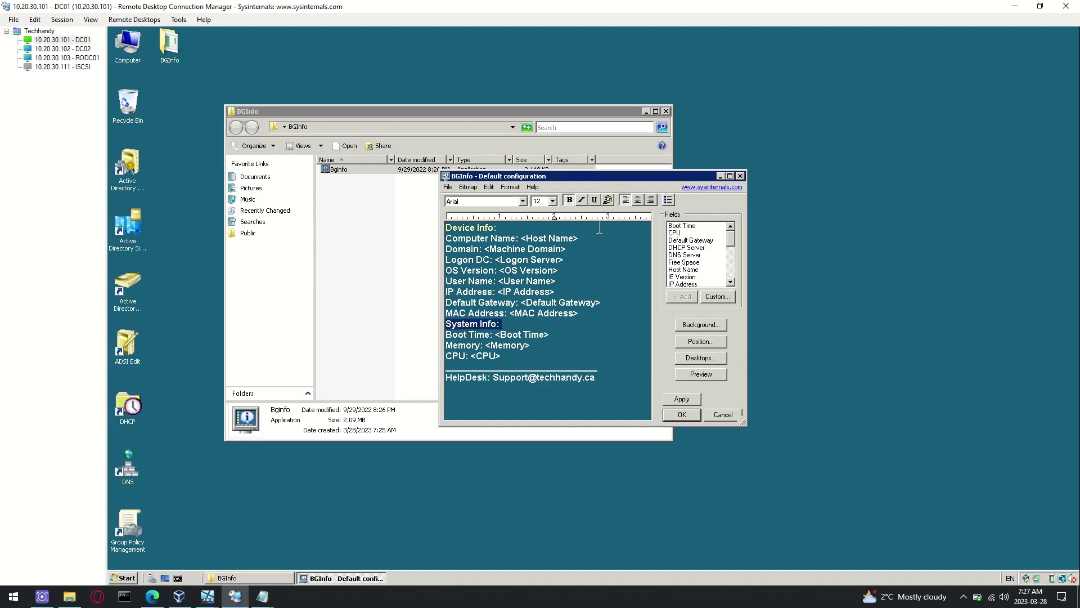
{"action": "left_click", "coordinate": [608, 200]}
{"action": "left_click", "coordinate": [631, 261]}
{"action": "left_click", "coordinate": [514, 359]}
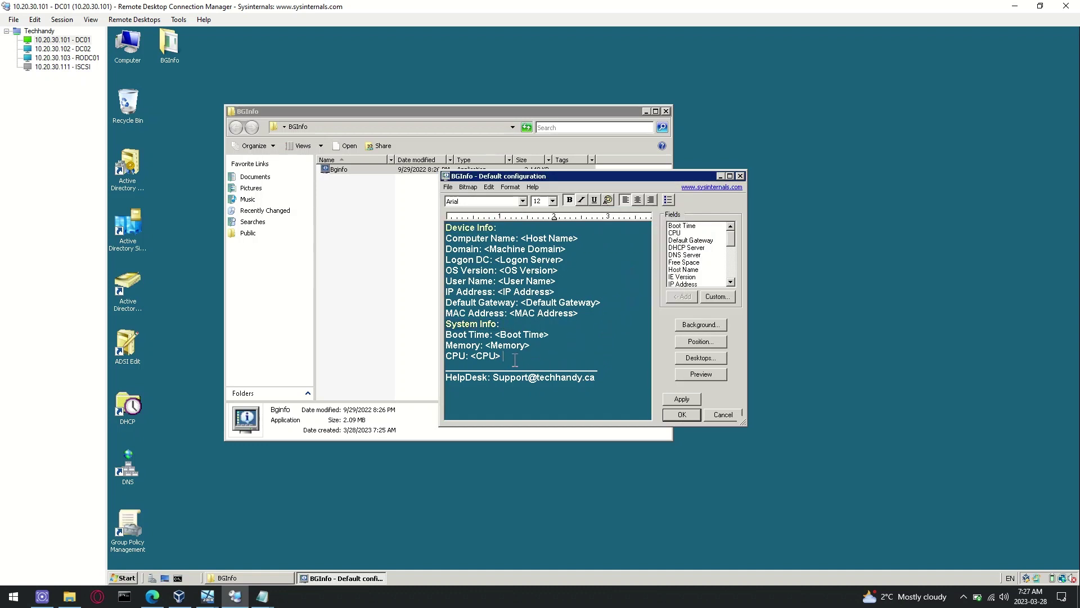
Insert a Free Space field on a new line after Memory
{"action": "key", "text": "Return"}
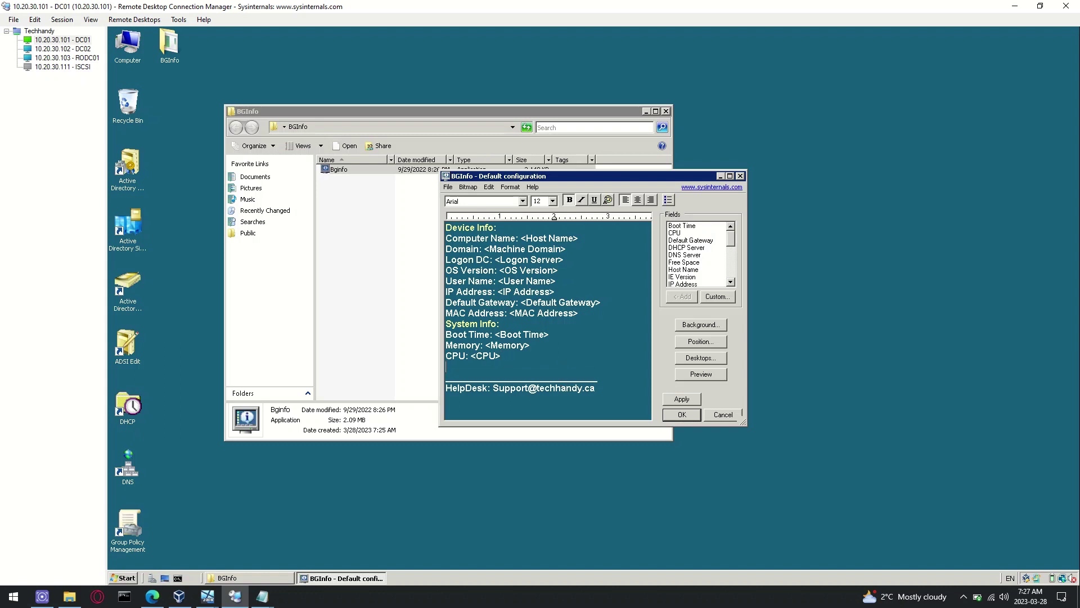
{"action": "key", "text": "BackSpace"}
{"action": "left_click", "coordinate": [535, 346]}
{"action": "key", "text": "Return"}
{"action": "left_click_drag", "start_coordinate": [697, 272], "coordinate": [684, 270]}
{"action": "left_click", "coordinate": [696, 262]}
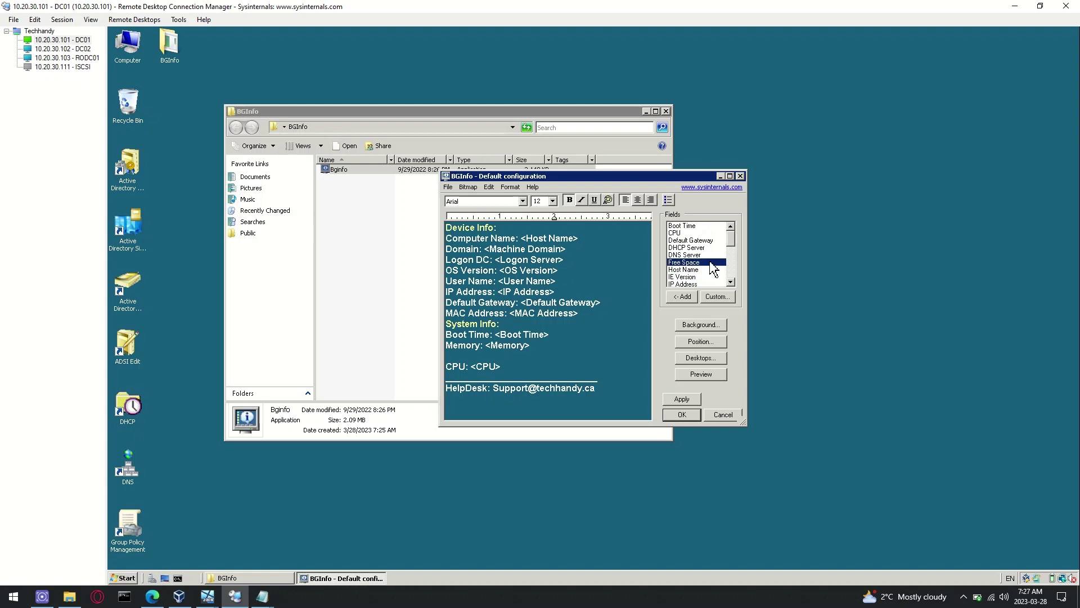
{"action": "left_click", "coordinate": [683, 296]}
{"action": "key", "text": "BackSpace"}
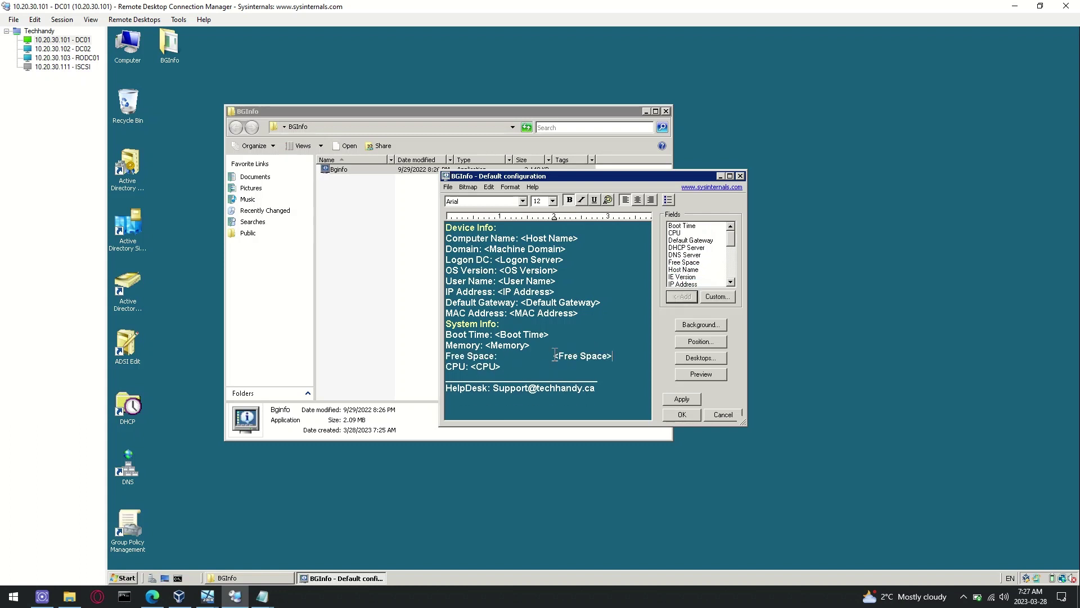
Delete the blank line under Free Space and make the HelpDesk label yellow
{"action": "left_click", "coordinate": [553, 355]}
{"action": "key", "text": "BackSpace"}
{"action": "key", "text": "BackSpace"}
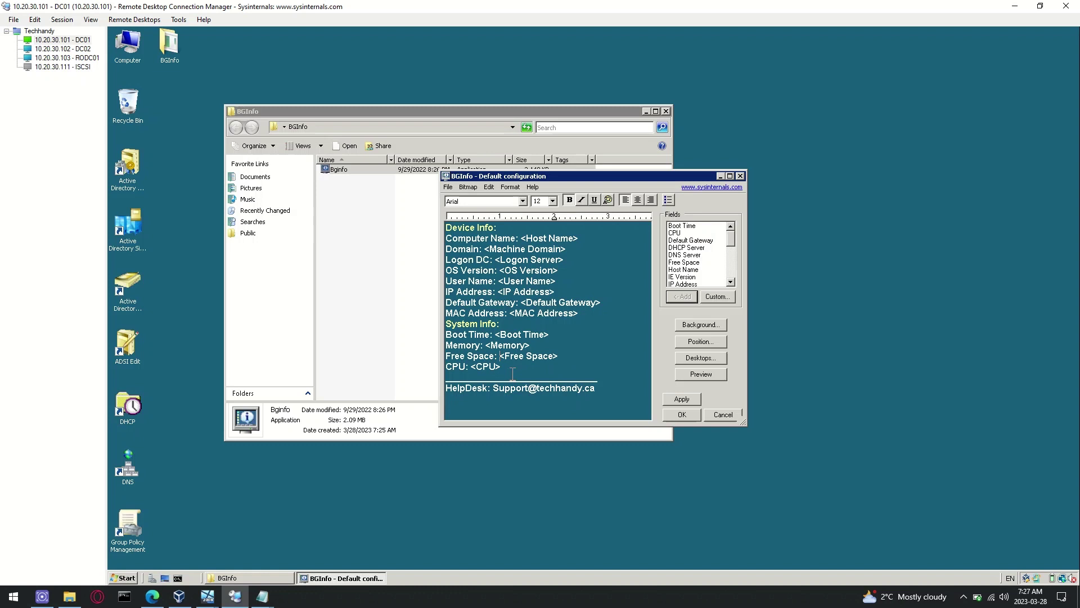
{"action": "left_click_drag", "start_coordinate": [493, 390], "coordinate": [445, 389]}
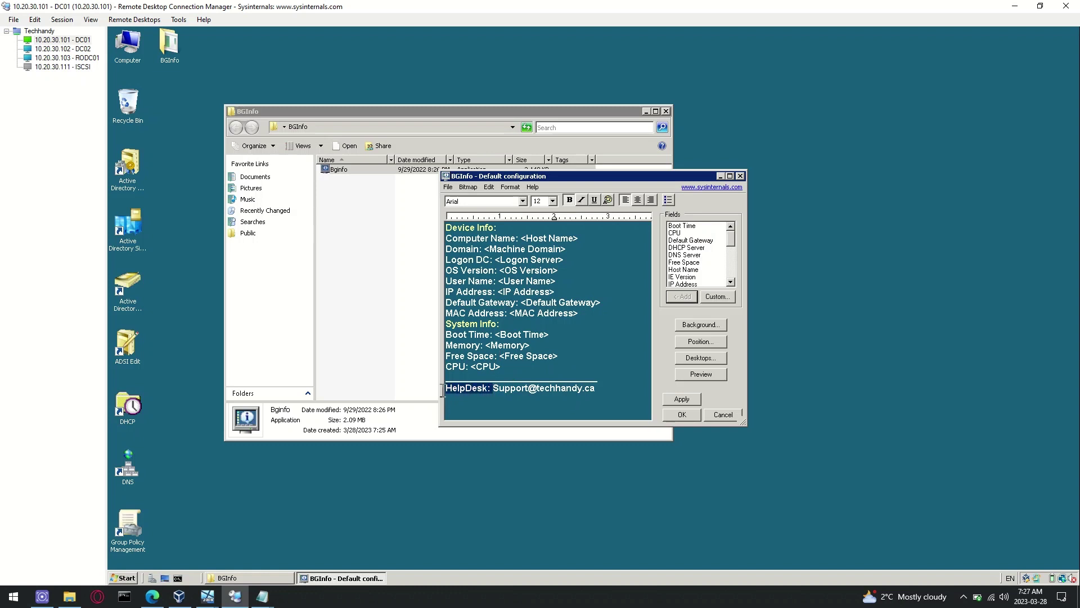
{"action": "left_click", "coordinate": [608, 199]}
{"action": "left_click", "coordinate": [626, 252]}
Preview the information on DC01's desktop and apply it with OK
{"action": "left_click", "coordinate": [466, 404]}
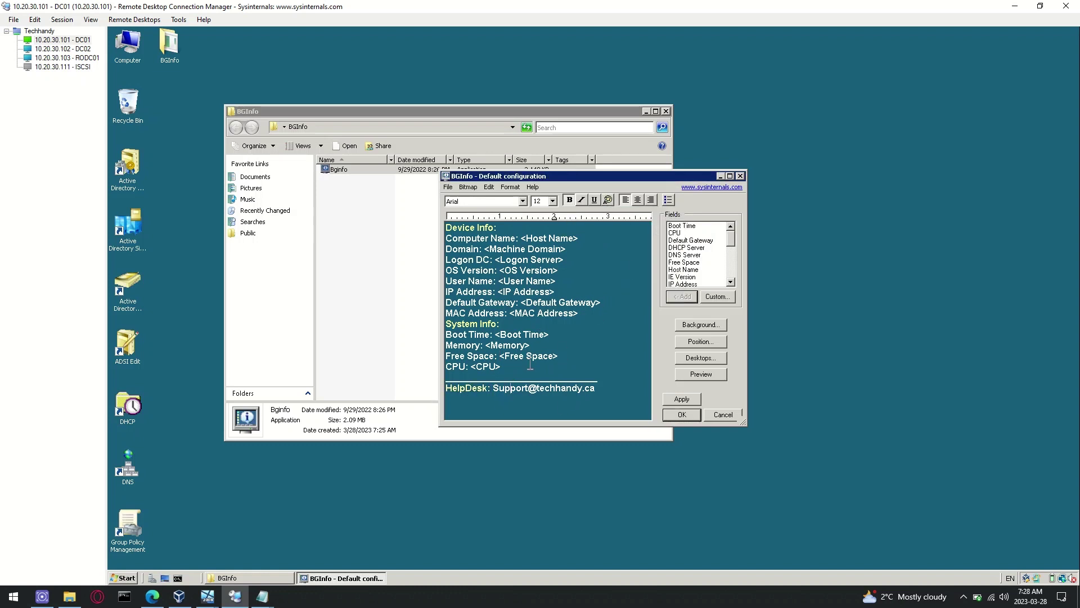
{"action": "left_click", "coordinate": [720, 375]}
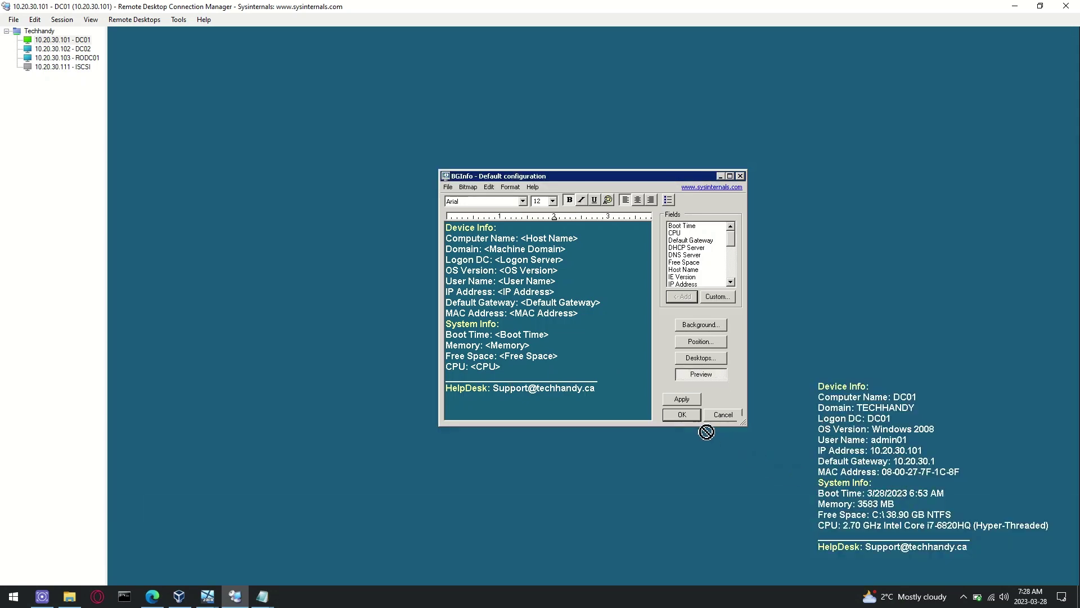
{"action": "left_click", "coordinate": [682, 415]}
Reopen BgInfo and point Save As at the Desktop BGInfo folder path
{"action": "double_click", "coordinate": [369, 169]}
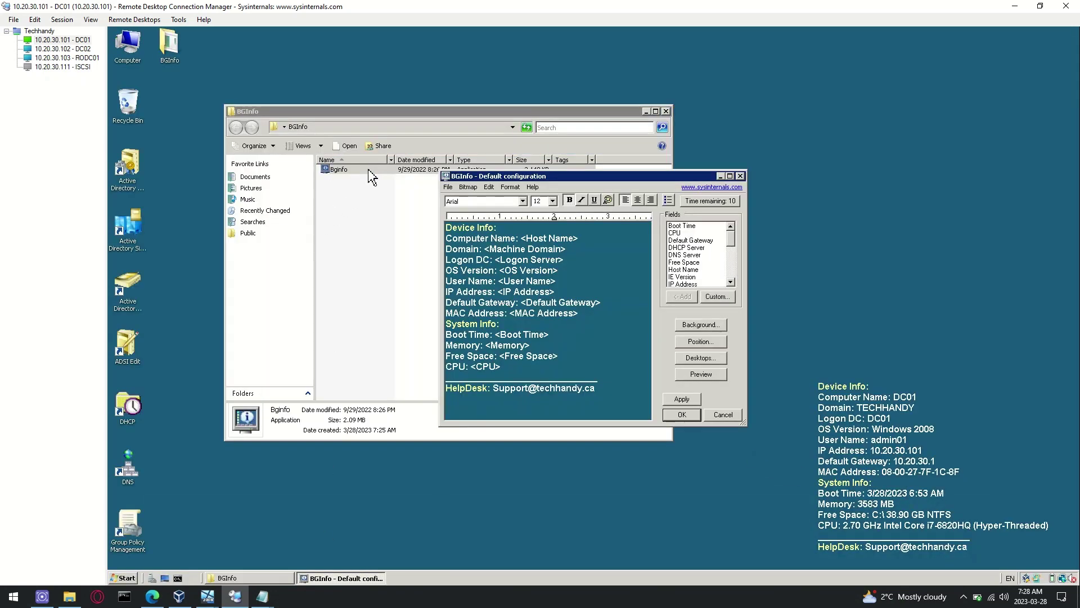
{"action": "left_click", "coordinate": [447, 187]}
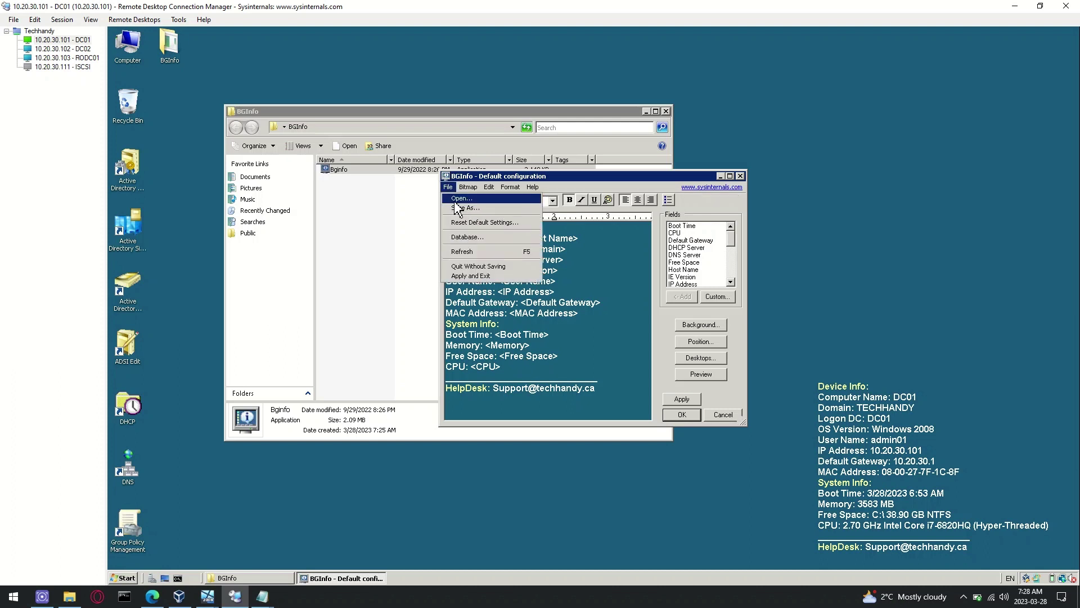
{"action": "left_click", "coordinate": [499, 218]}
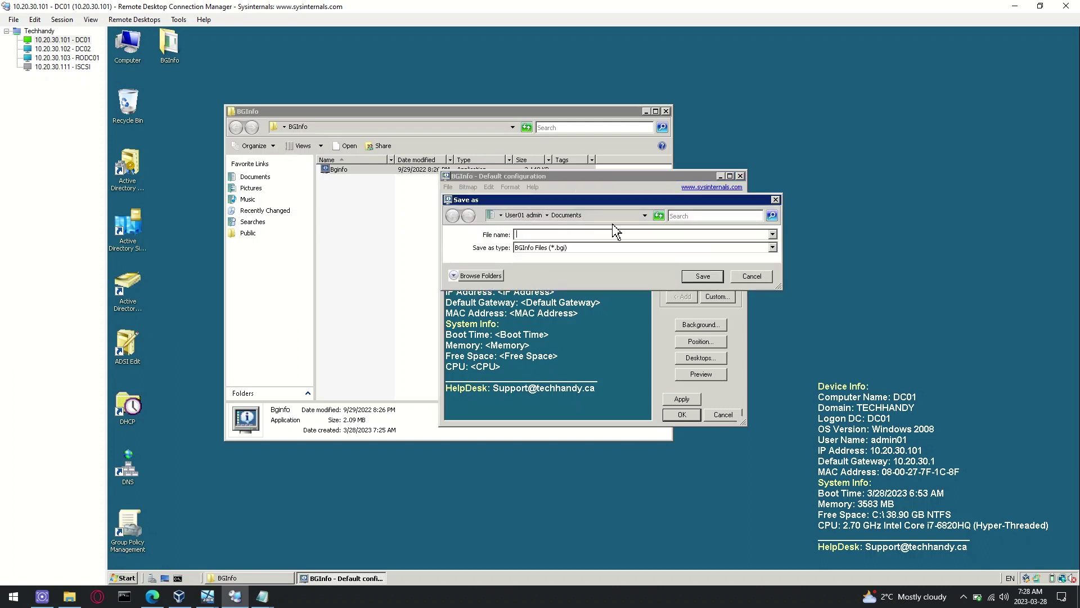
{"action": "left_click", "coordinate": [372, 129]}
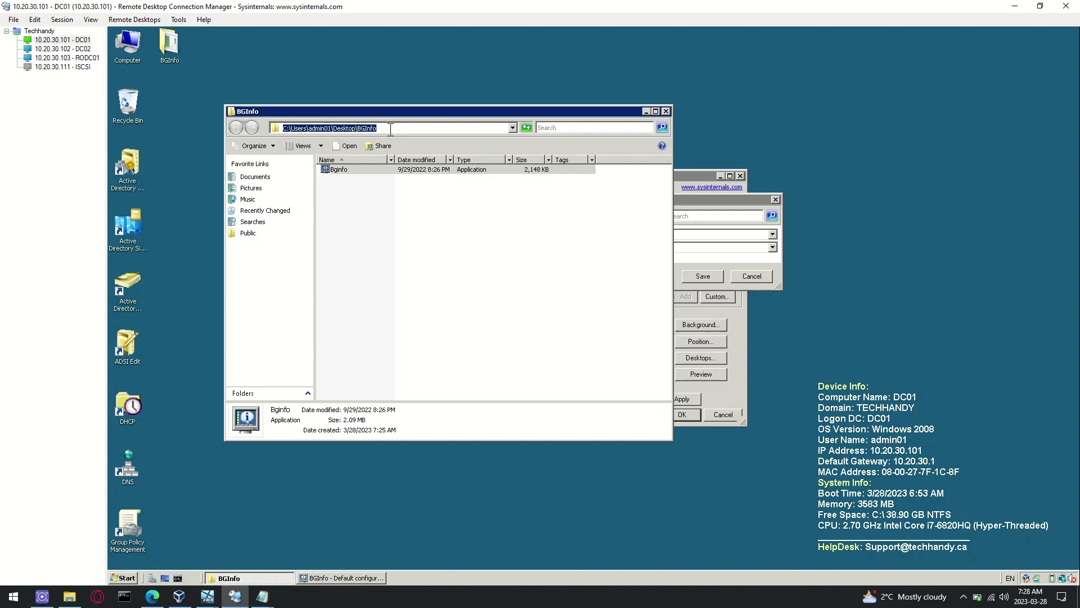
{"action": "left_click", "coordinate": [722, 252]}
{"action": "left_click", "coordinate": [581, 243]}
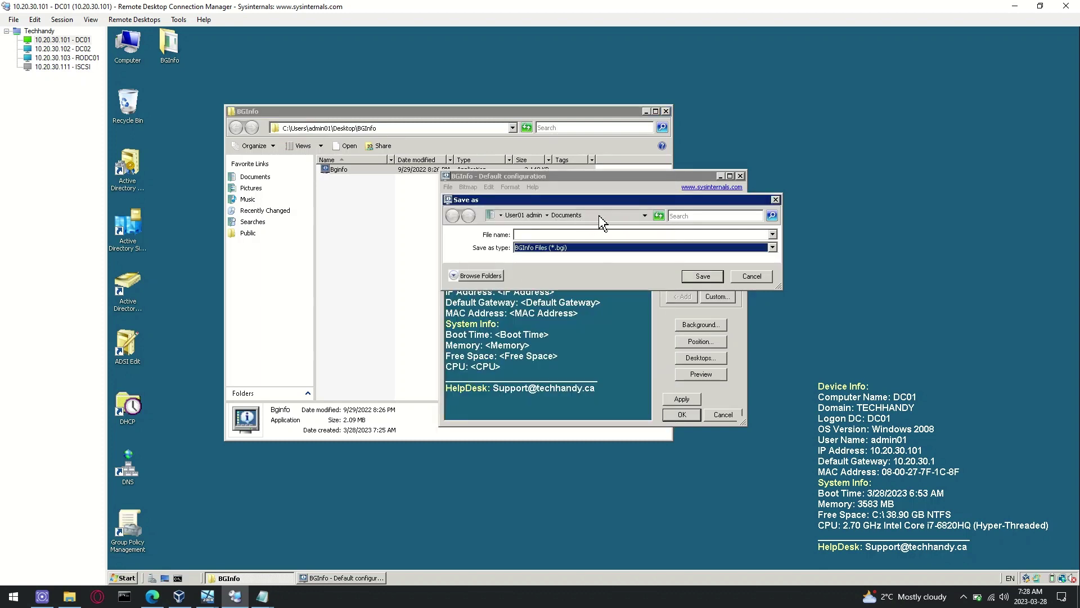
{"action": "left_click", "coordinate": [597, 217]}
{"action": "type", "text": "C:\\Users\\admin01\\Desktop\\BGInfo"}
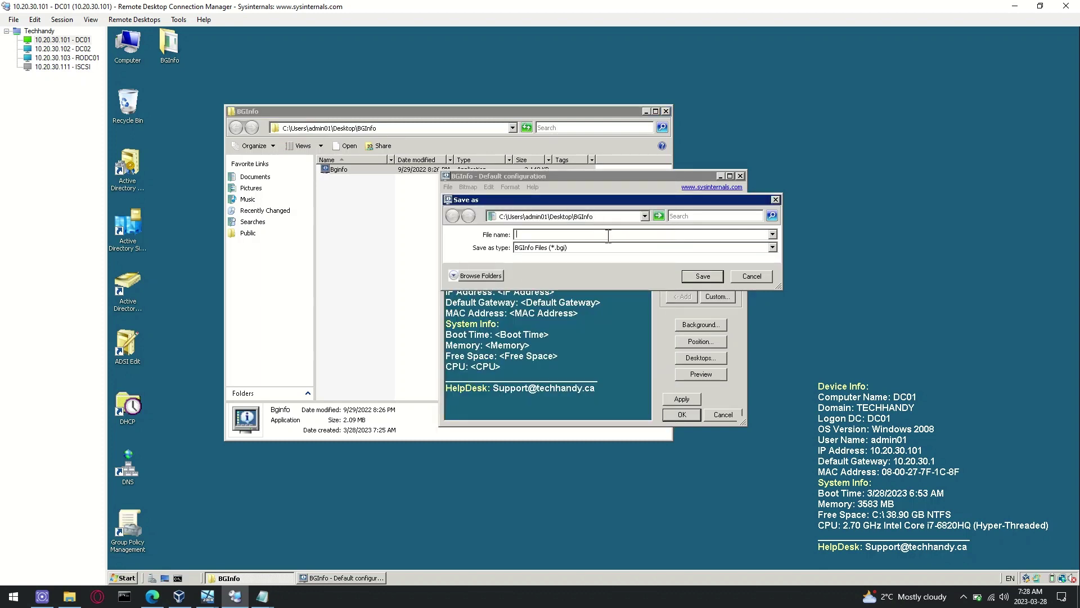
{"action": "type", "text": "cg"}
Save the configuration as bg_config and close BgInfo with OK
{"action": "left_click", "coordinate": [518, 234]}
{"action": "key", "text": "BackSpace"}
{"action": "type", "text": "b"}
{"action": "left_click", "coordinate": [702, 278]}
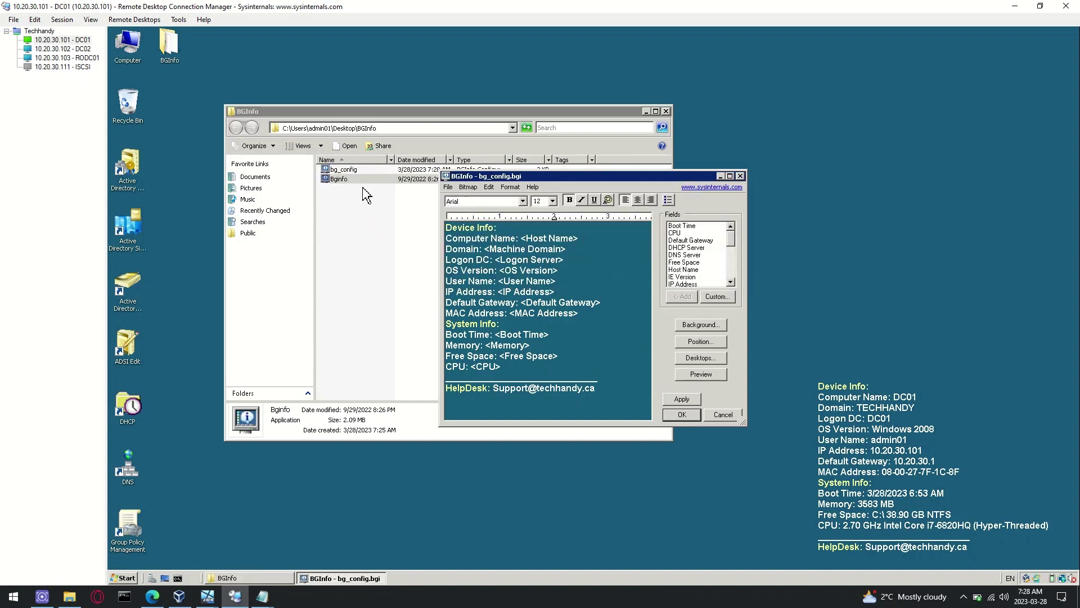
{"action": "left_click", "coordinate": [683, 414]}
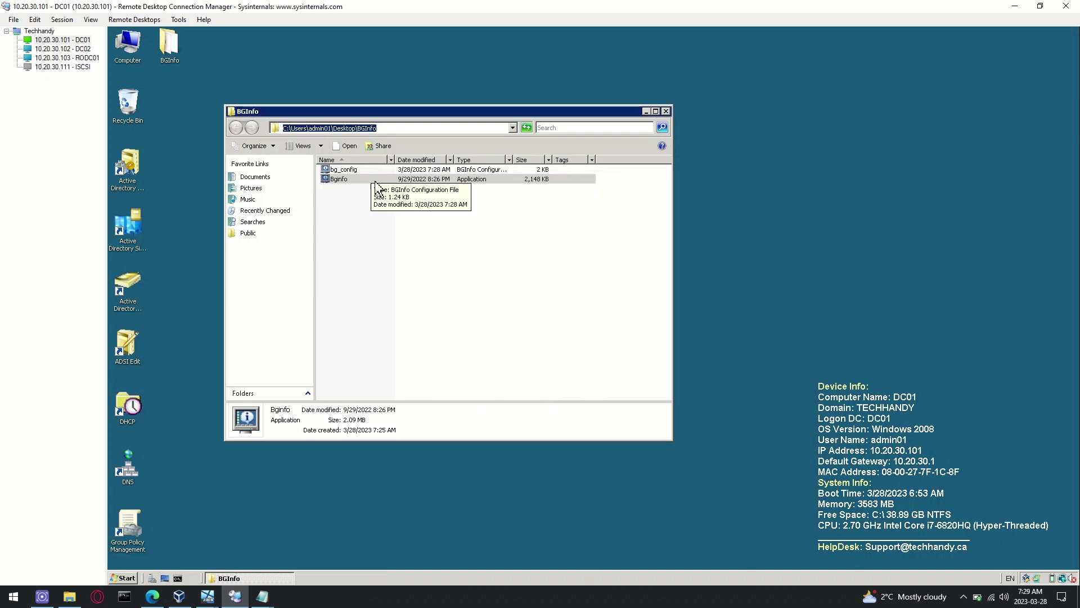
Create a new text document in the BGInfo folder named apply_bginfo.bat
{"action": "right_click", "coordinate": [341, 206]}
{"action": "mouse_move", "coordinate": [385, 302]}
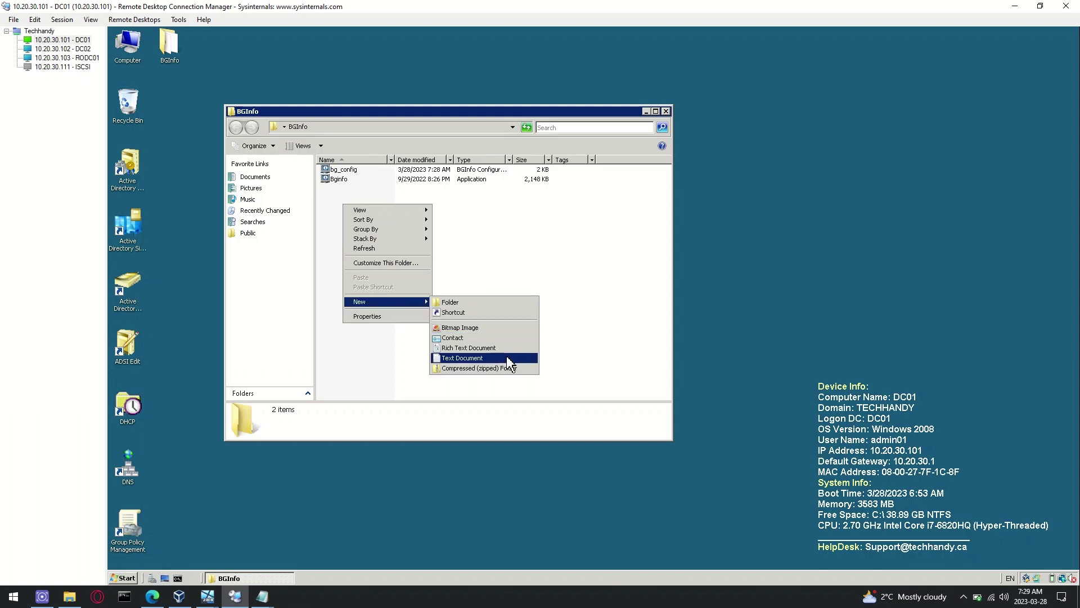
{"action": "left_click", "coordinate": [507, 359]}
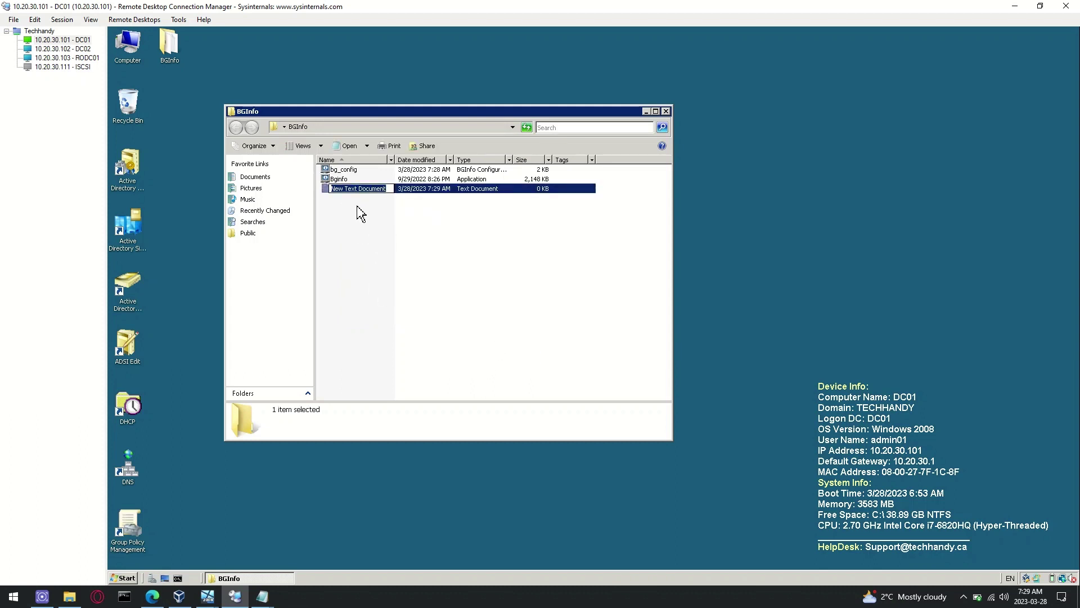
{"action": "type", "text": "apply_bginfo.bat"}
{"action": "left_click", "coordinate": [391, 242]}
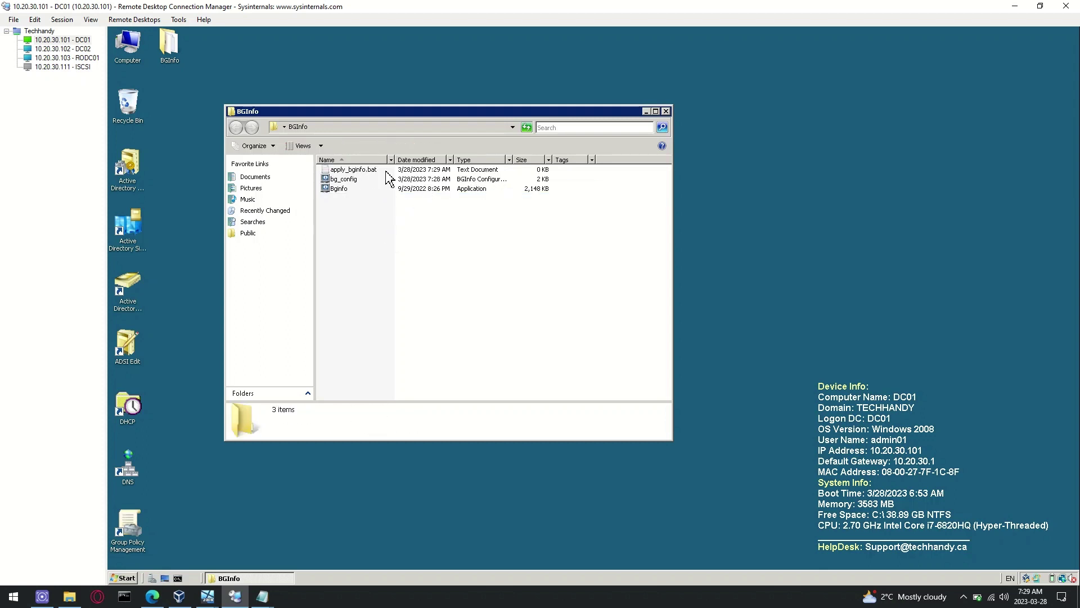
Switch the folder view to a compact list
{"action": "left_click", "coordinate": [270, 147]}
{"action": "left_click", "coordinate": [312, 148]}
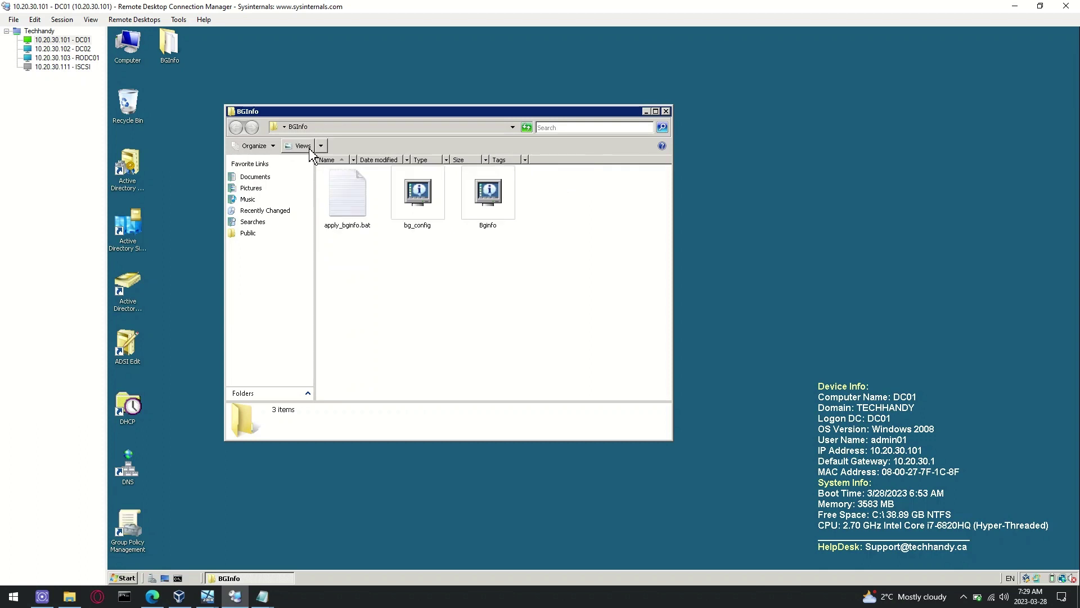
{"action": "left_click", "coordinate": [314, 152]}
Turn off 'Hide extensions for known file types' in Folder Options
{"action": "left_click", "coordinate": [272, 150]}
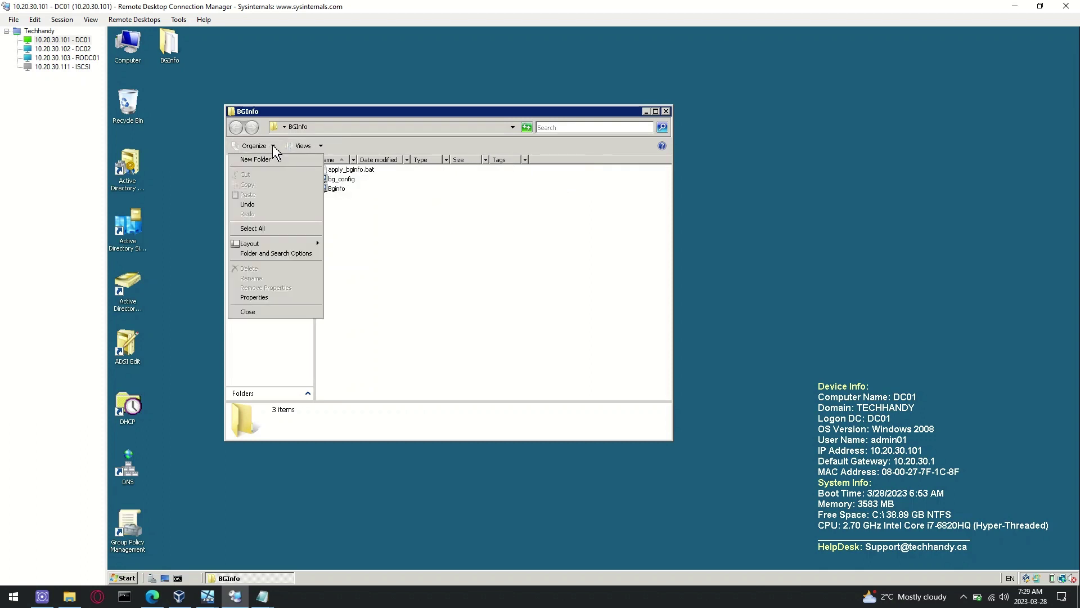
{"action": "left_click", "coordinate": [306, 255]}
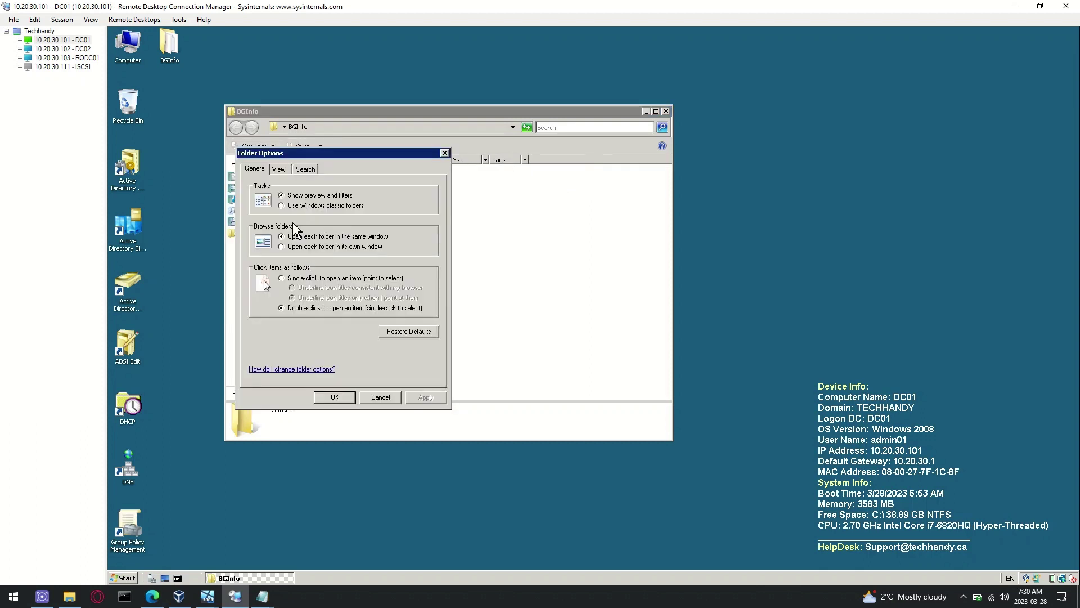
{"action": "left_click", "coordinate": [282, 171]}
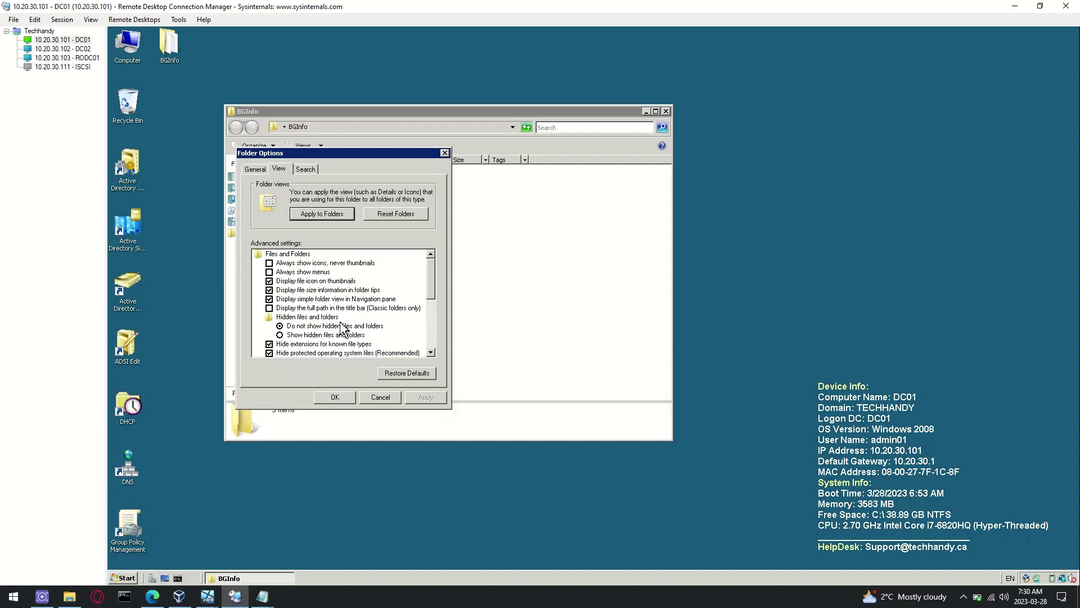
{"action": "left_click", "coordinate": [270, 344]}
{"action": "left_click", "coordinate": [417, 398]}
{"action": "left_click", "coordinate": [335, 397]}
Rename apply_bginfo.bat.txt to apply_bginfo.bat and accept the extension change
{"action": "right_click", "coordinate": [385, 173]}
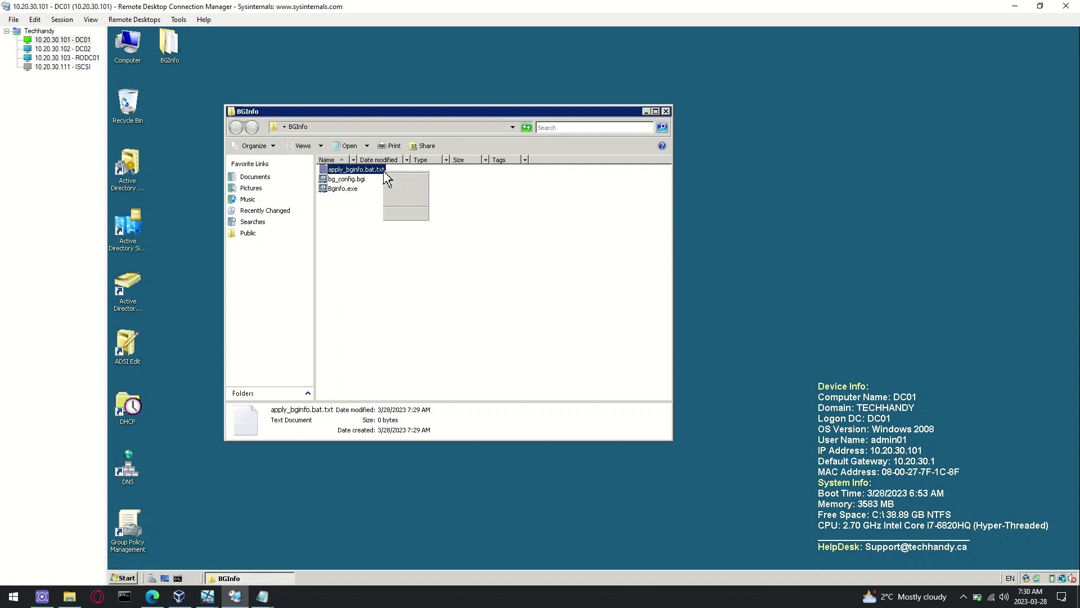
{"action": "left_click", "coordinate": [439, 302]}
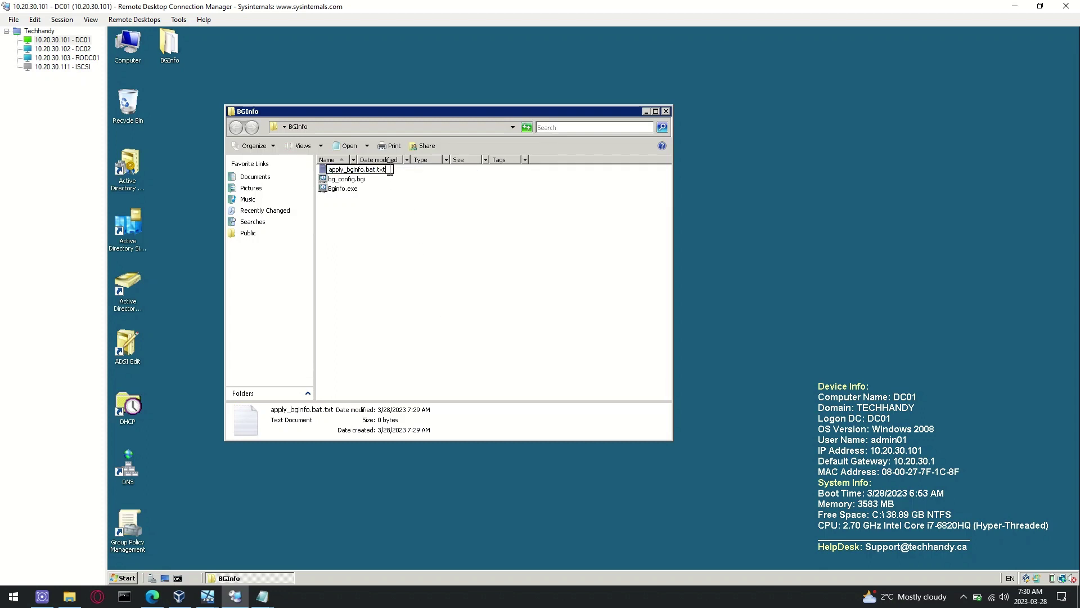
{"action": "key", "text": "BackSpace"}
{"action": "key", "text": "Return"}
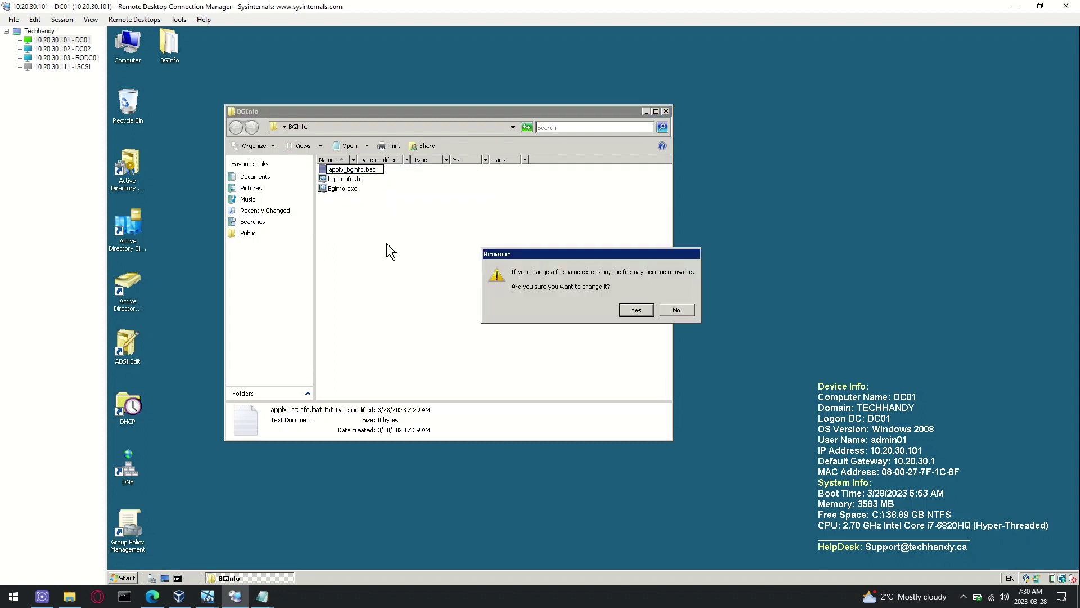
{"action": "left_click", "coordinate": [620, 311]}
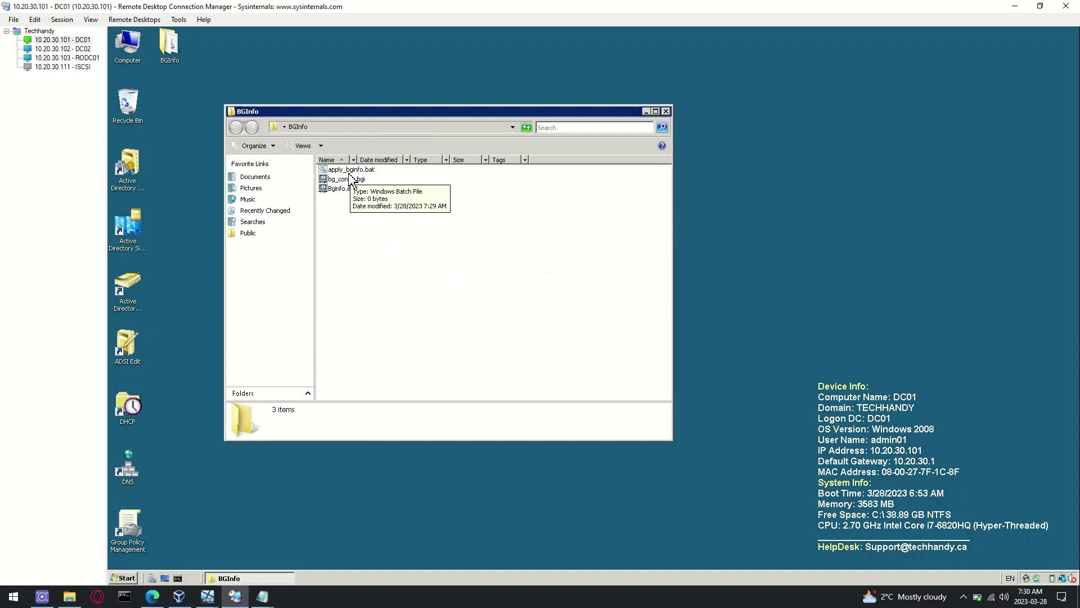
Open apply_bginfo.bat for editing and copy the two-line reg add command from the notes
{"action": "right_click", "coordinate": [368, 175]}
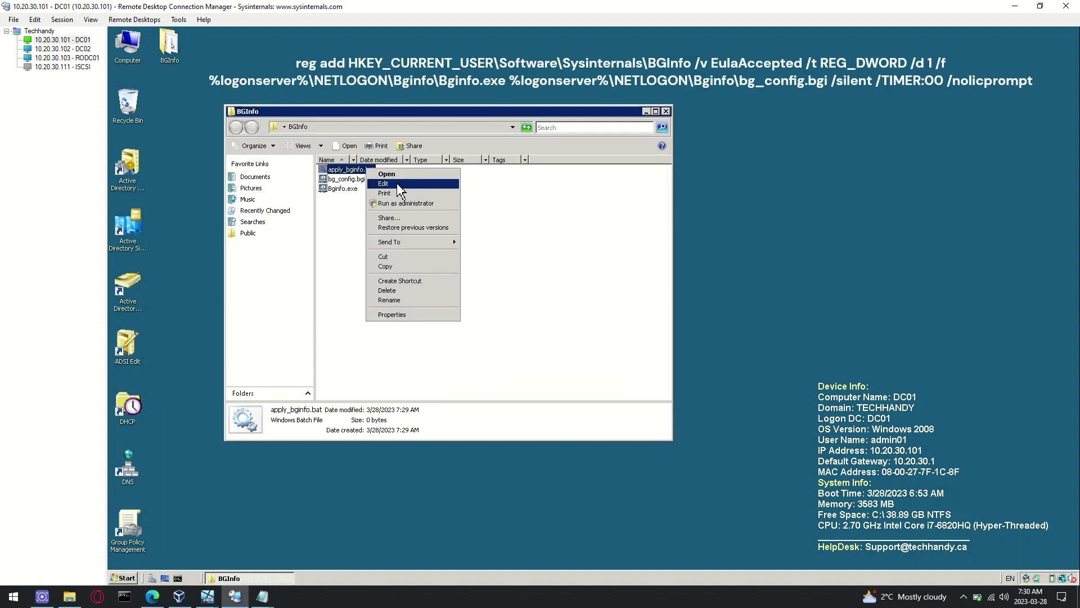
{"action": "left_click", "coordinate": [400, 189]}
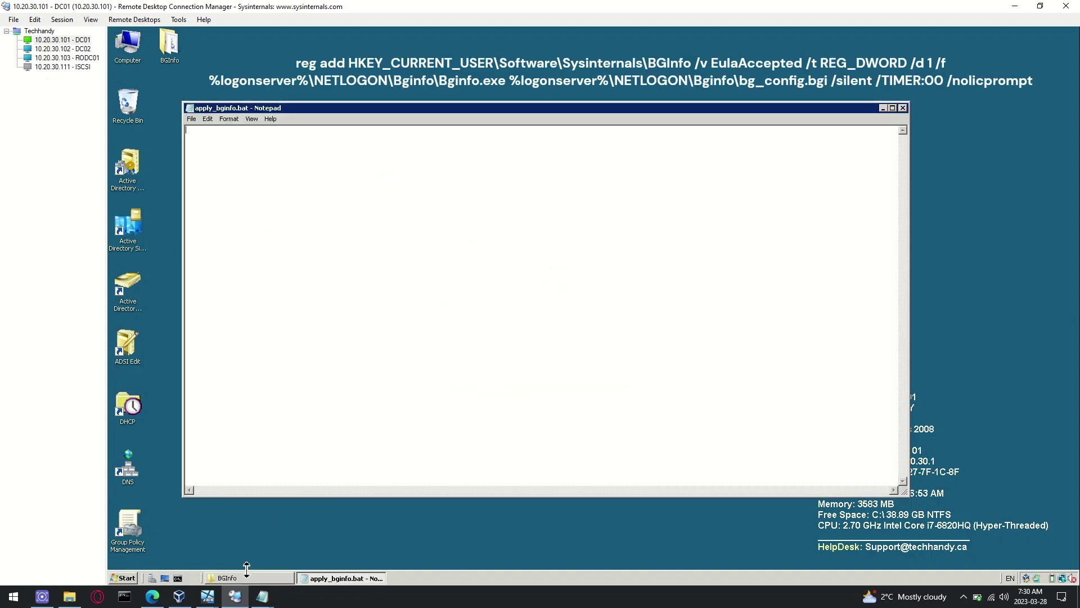
{"action": "left_click", "coordinate": [263, 596]}
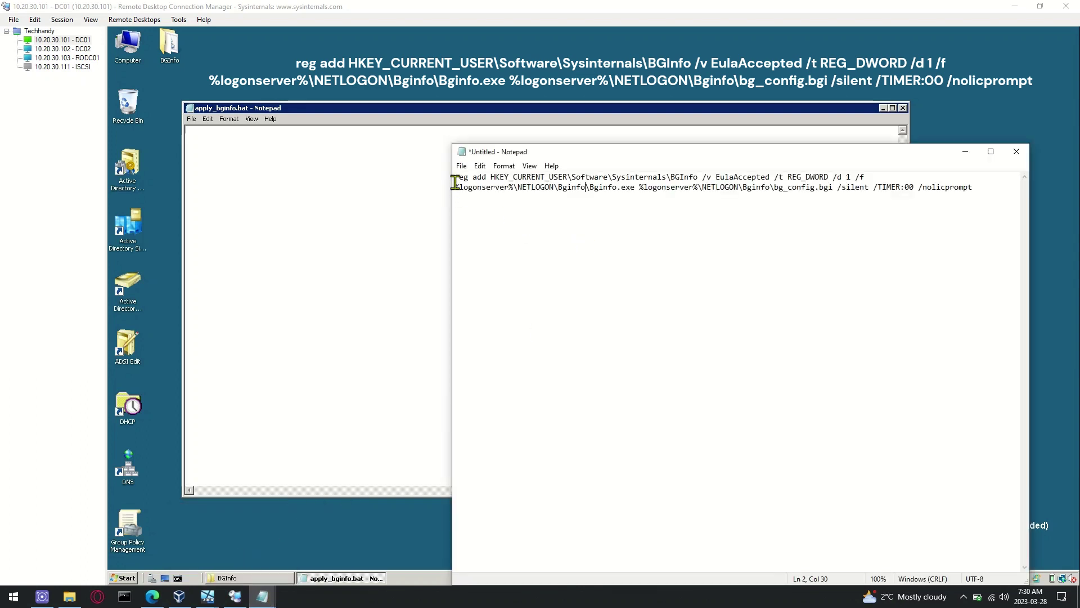
{"action": "left_click_drag", "start_coordinate": [455, 178], "coordinate": [716, 175]}
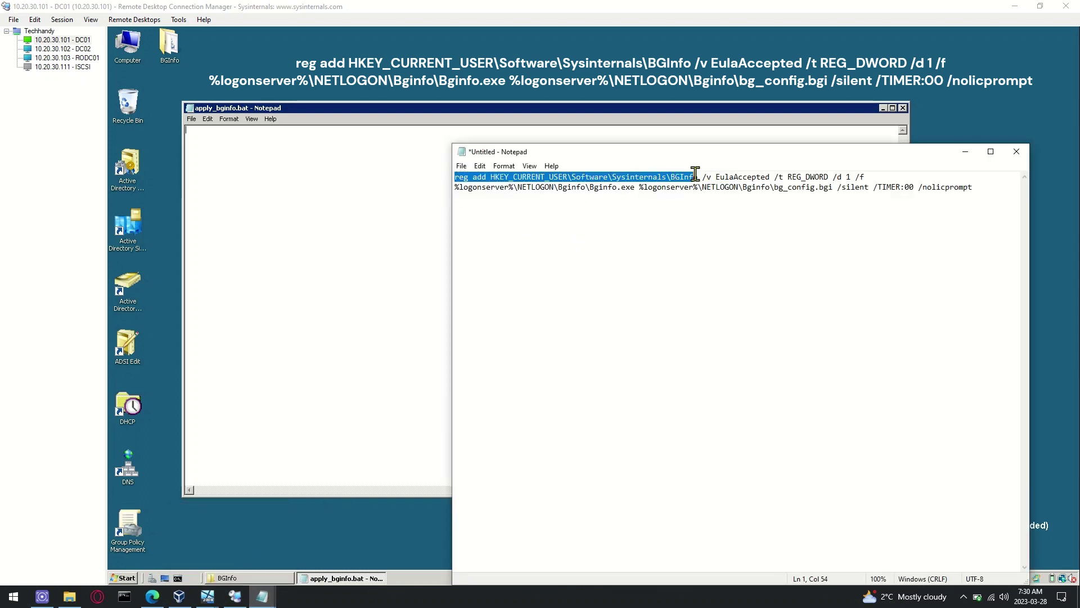
{"action": "left_click", "coordinate": [716, 176]}
{"action": "left_click_drag", "start_coordinate": [878, 177], "coordinate": [806, 176]}
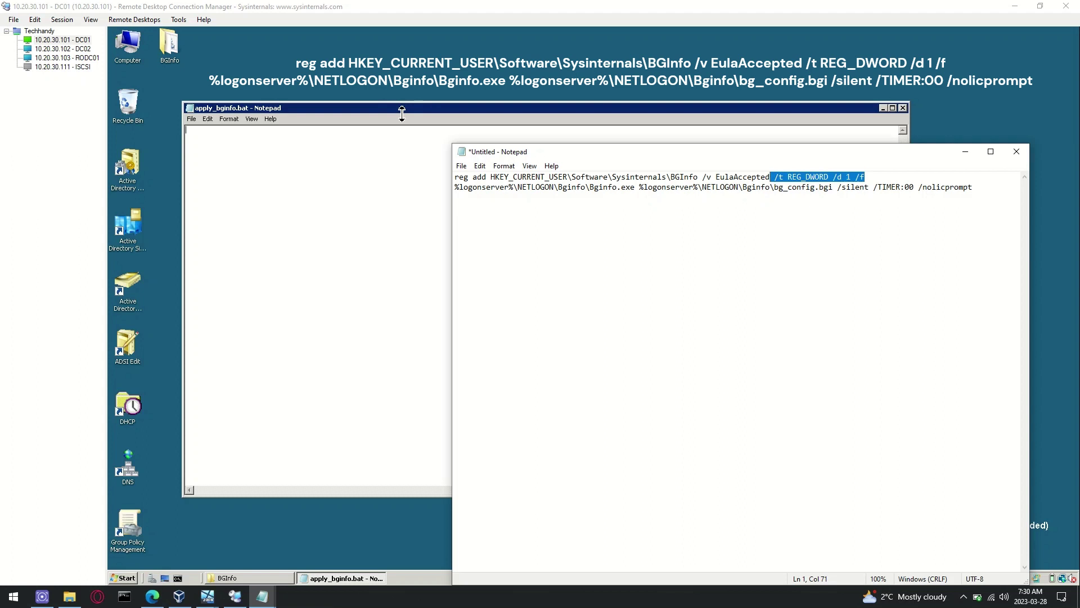
{"action": "left_click_drag", "start_coordinate": [454, 188], "coordinate": [540, 199]}
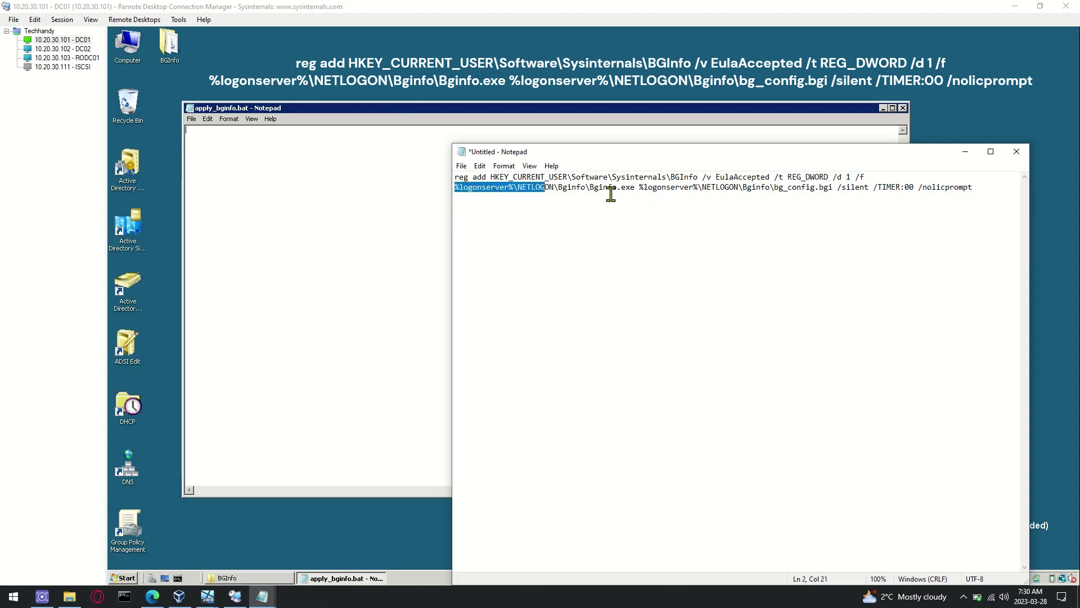
{"action": "left_click_drag", "start_coordinate": [643, 188], "coordinate": [841, 188]}
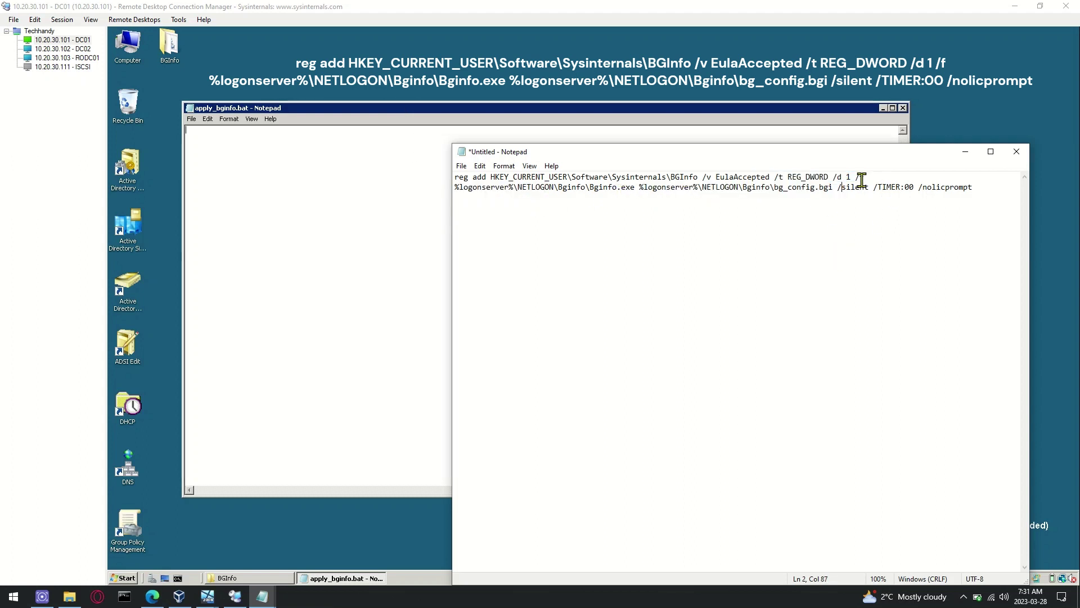
{"action": "left_click_drag", "start_coordinate": [976, 187], "coordinate": [455, 177]}
{"action": "key", "text": "ctrl+c"}
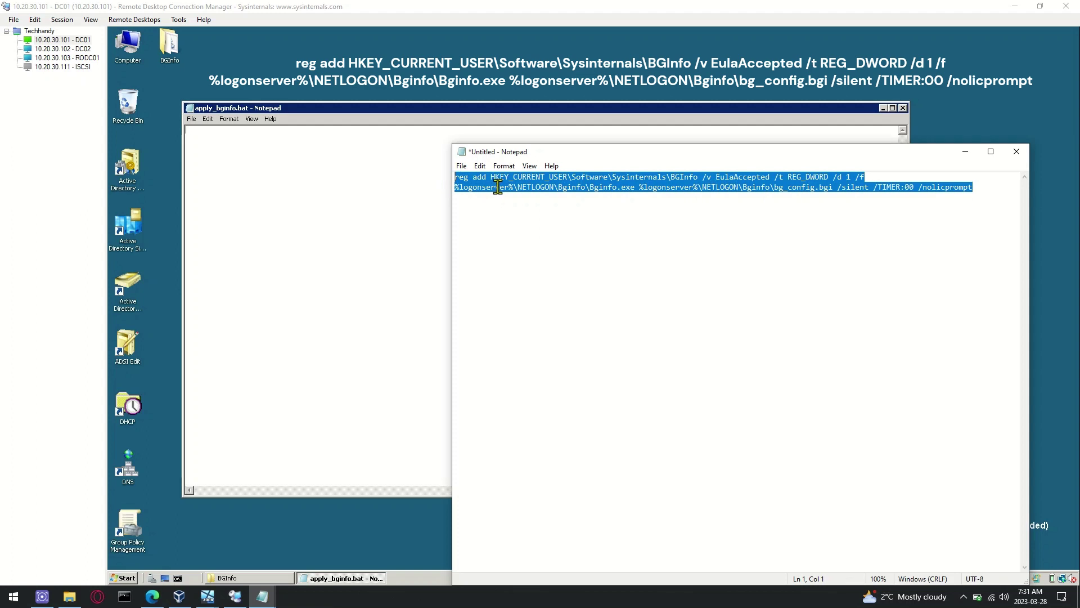
Paste the command into apply_bginfo.bat and save it
{"action": "left_click", "coordinate": [309, 169]}
{"action": "key", "text": "ctrl+v"}
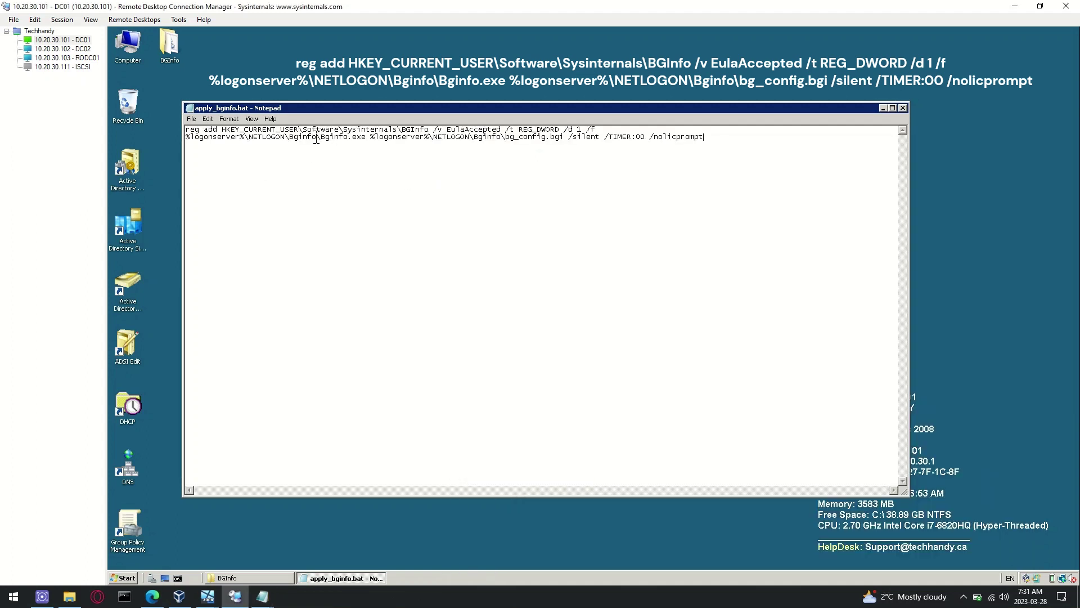
{"action": "left_click", "coordinate": [191, 119]}
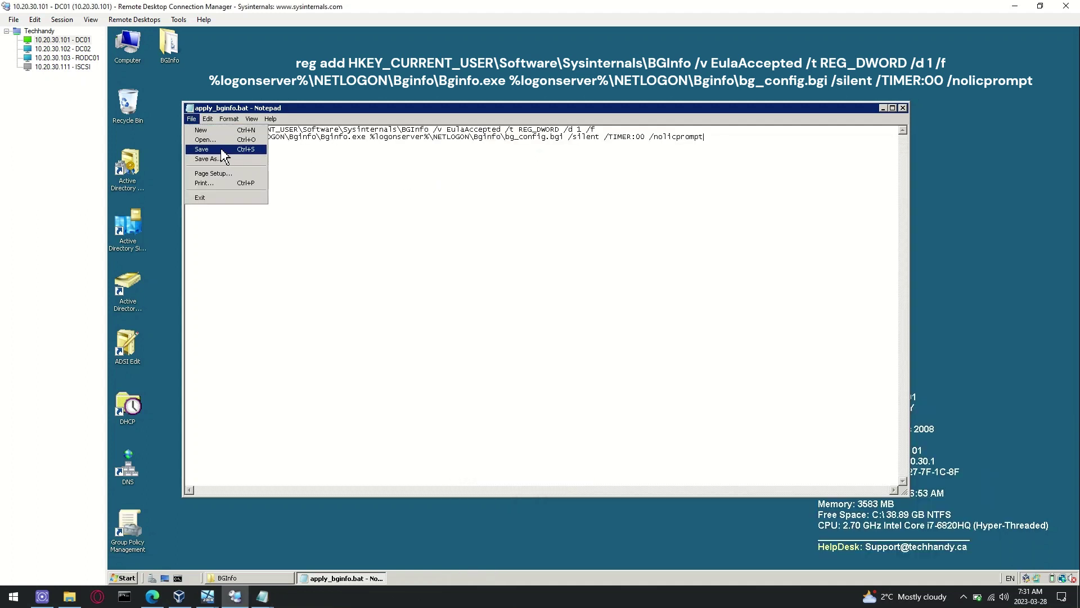
{"action": "left_click", "coordinate": [234, 150]}
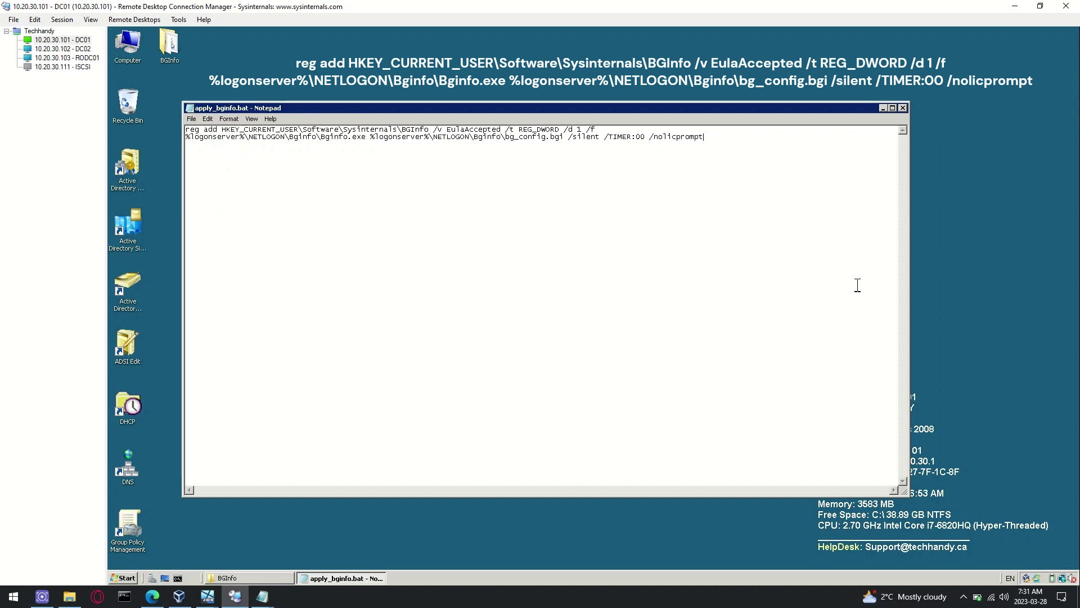
Close Notepad, recheck the saved batch file, and close the BGInfo folder
{"action": "left_click", "coordinate": [903, 108]}
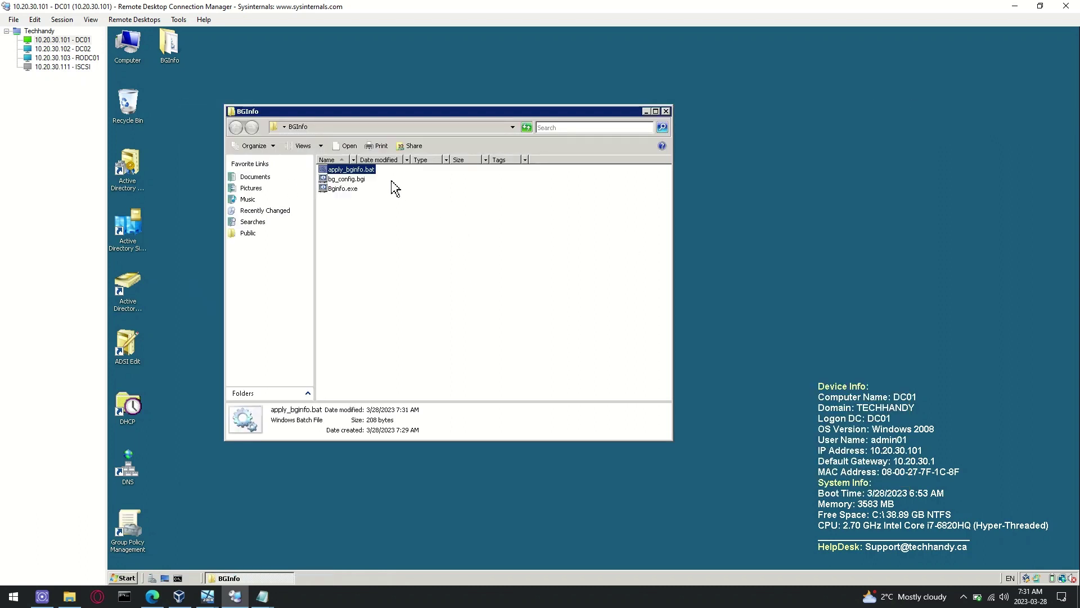
{"action": "right_click", "coordinate": [370, 174]}
{"action": "left_click", "coordinate": [391, 185]}
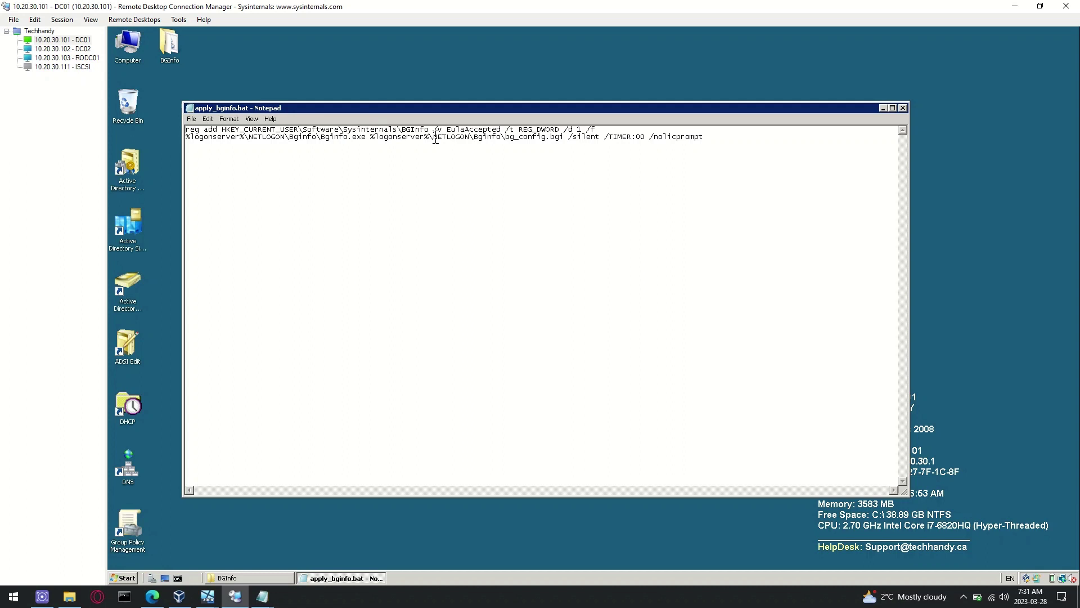
{"action": "left_click", "coordinate": [903, 108]}
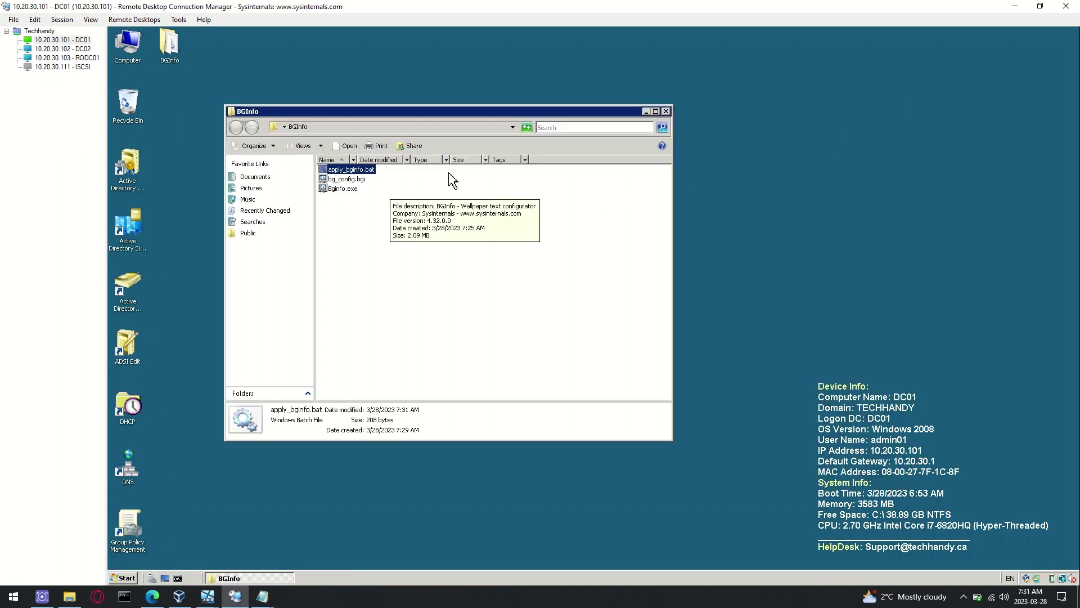
{"action": "left_click", "coordinate": [666, 111]}
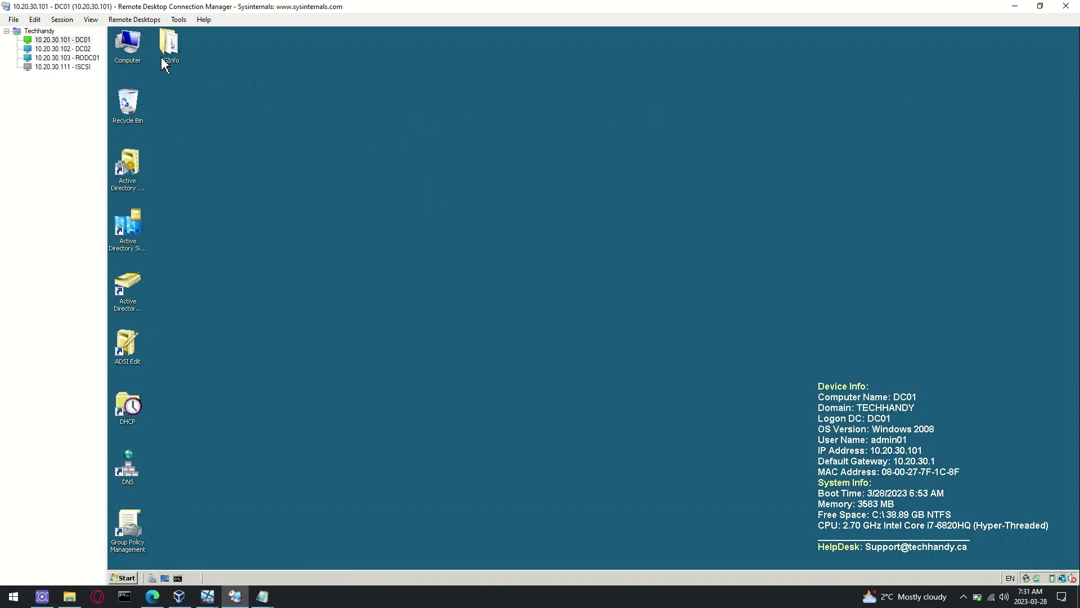
Open the local C: drive in a Computer window and move it aside
{"action": "double_click", "coordinate": [165, 62]}
{"action": "left_click", "coordinate": [666, 111]}
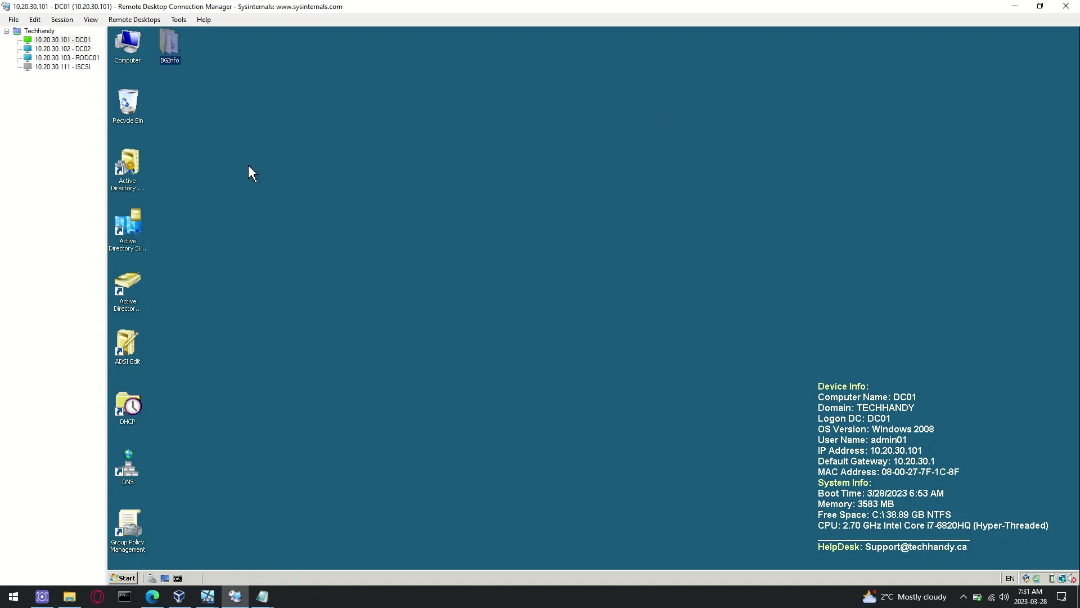
{"action": "double_click", "coordinate": [133, 54]}
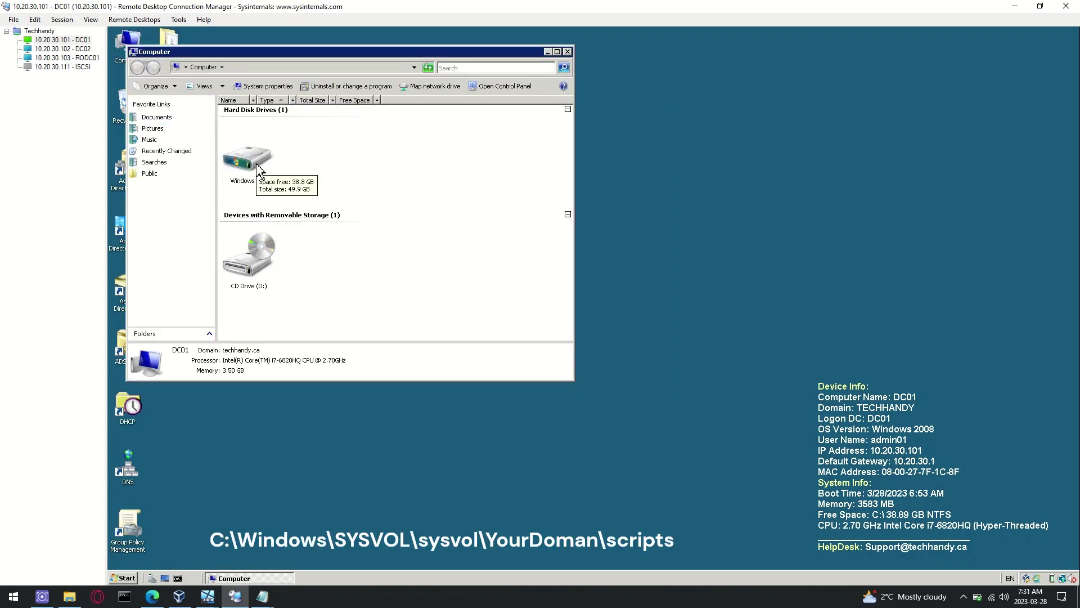
{"action": "double_click", "coordinate": [257, 178]}
{"action": "left_click_drag", "start_coordinate": [371, 61], "coordinate": [513, 66]}
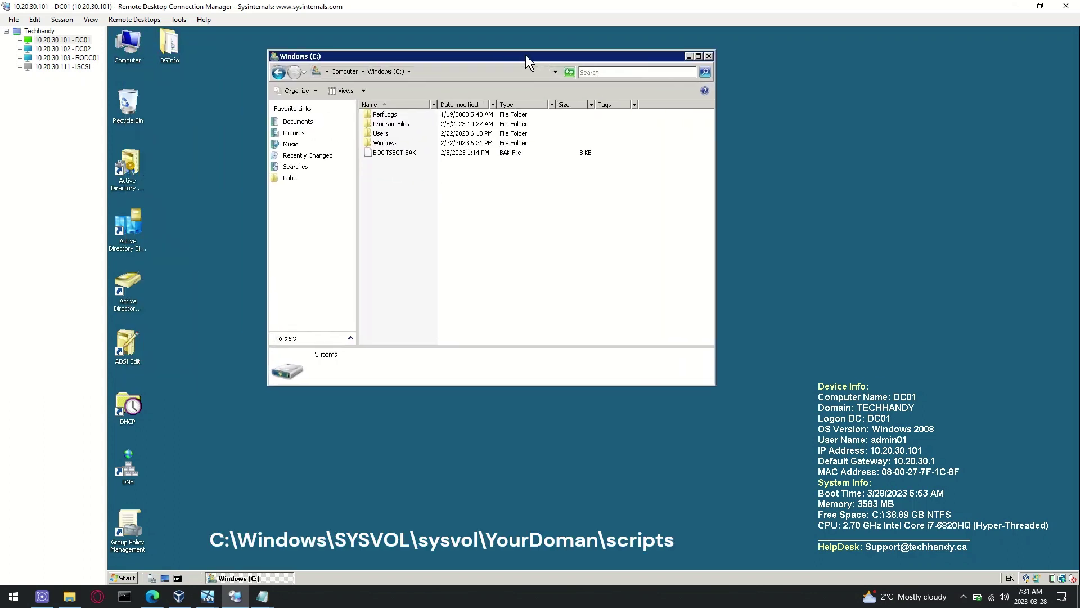
Browse to C:\Windows\SYSVOL\sysvol\techhandy.ca\scripts
{"action": "double_click", "coordinate": [384, 143]}
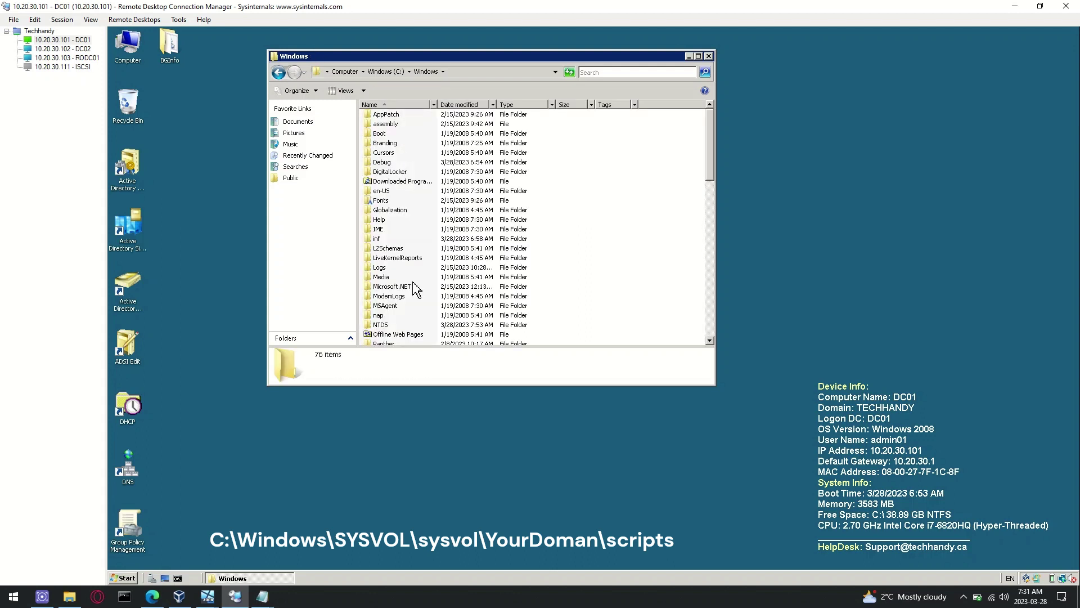
{"action": "left_click", "coordinate": [406, 288]}
{"action": "scroll", "coordinate": [405, 284], "scroll_direction": "down", "scroll_amount": 10}
{"action": "left_click", "coordinate": [400, 221]}
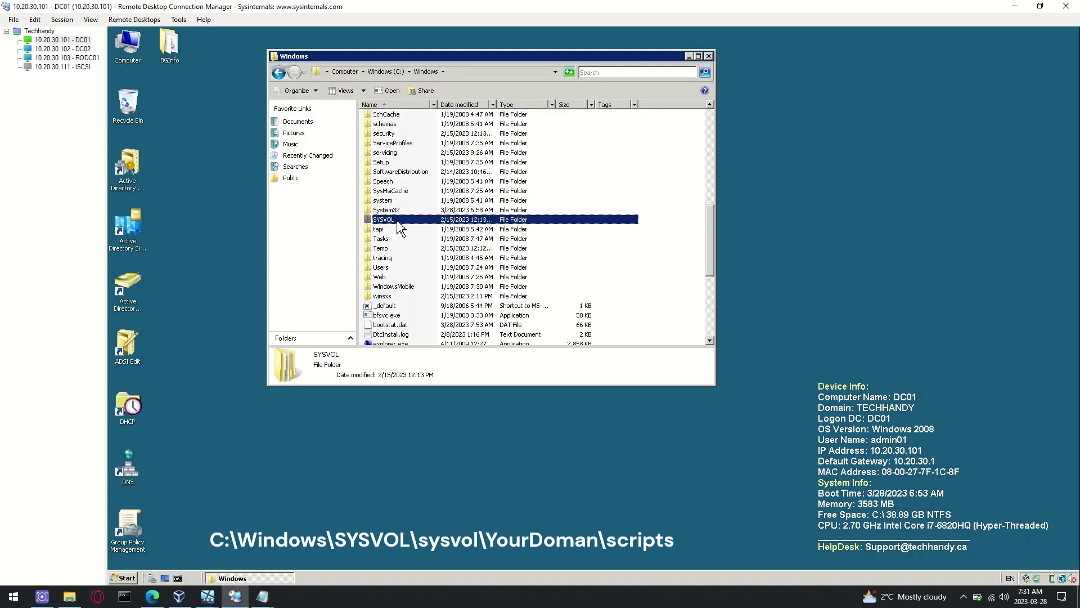
{"action": "double_click", "coordinate": [400, 222]}
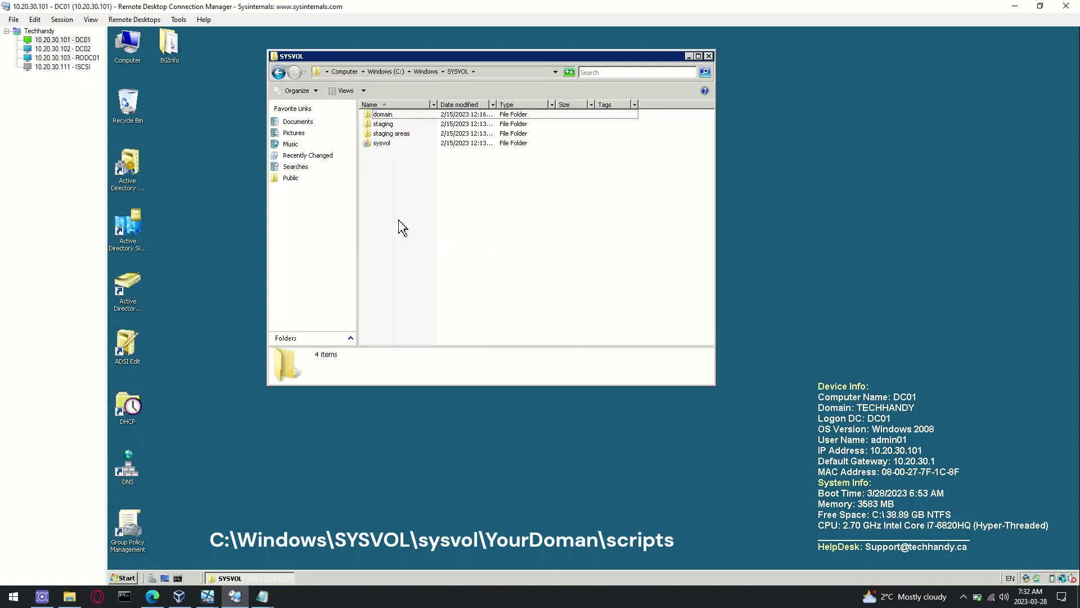
{"action": "left_click", "coordinate": [402, 145]}
{"action": "double_click", "coordinate": [402, 146]}
{"action": "double_click", "coordinate": [418, 116]}
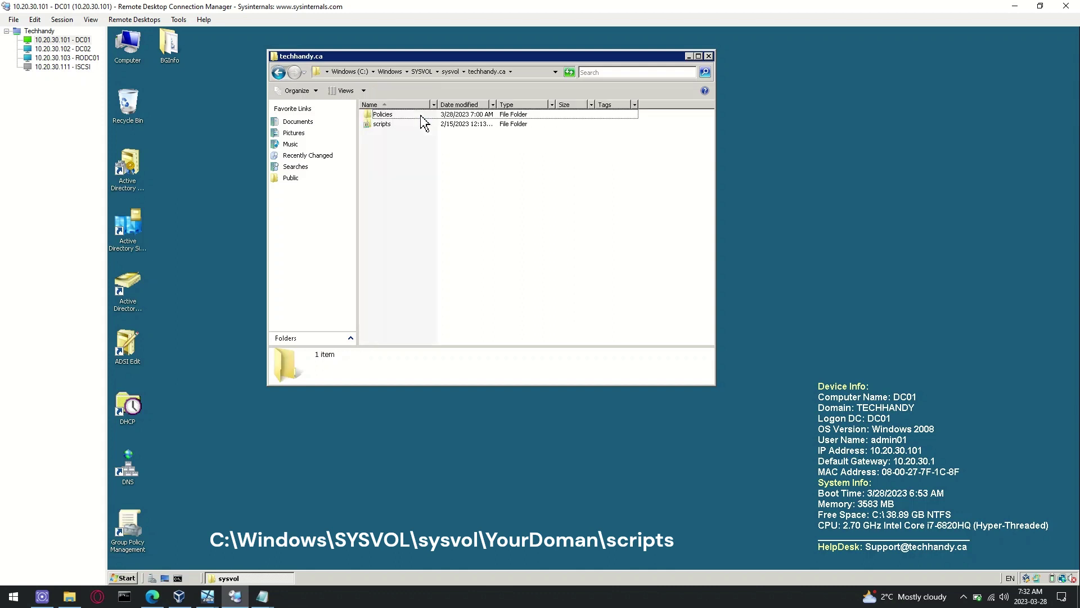
{"action": "double_click", "coordinate": [385, 125]}
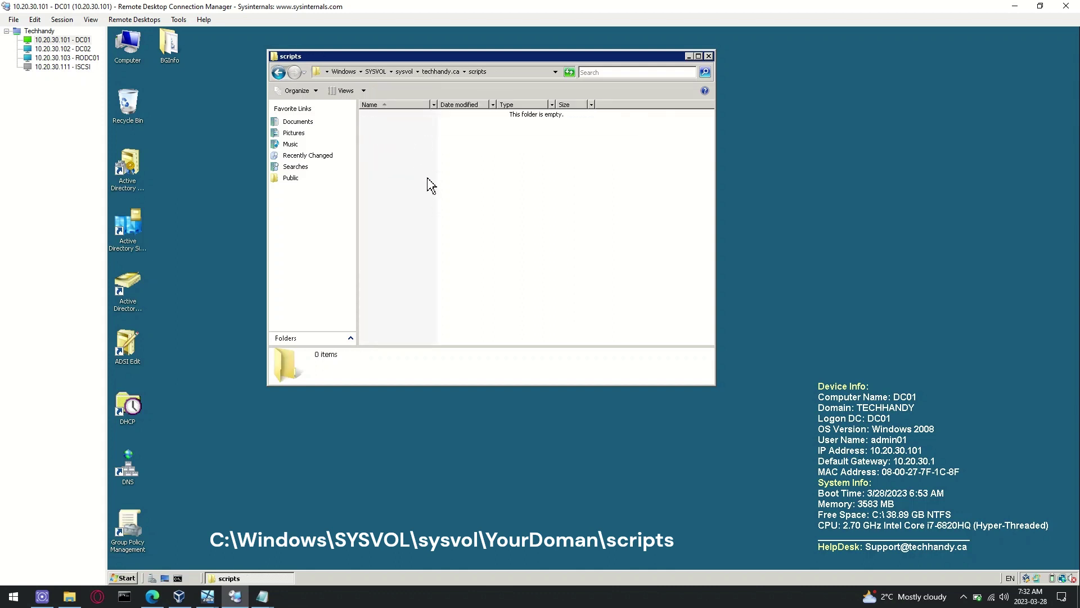
Copy the BGInfo desktop folder into scripts, approve the access prompts, and check the path
{"action": "right_click", "coordinate": [169, 50]}
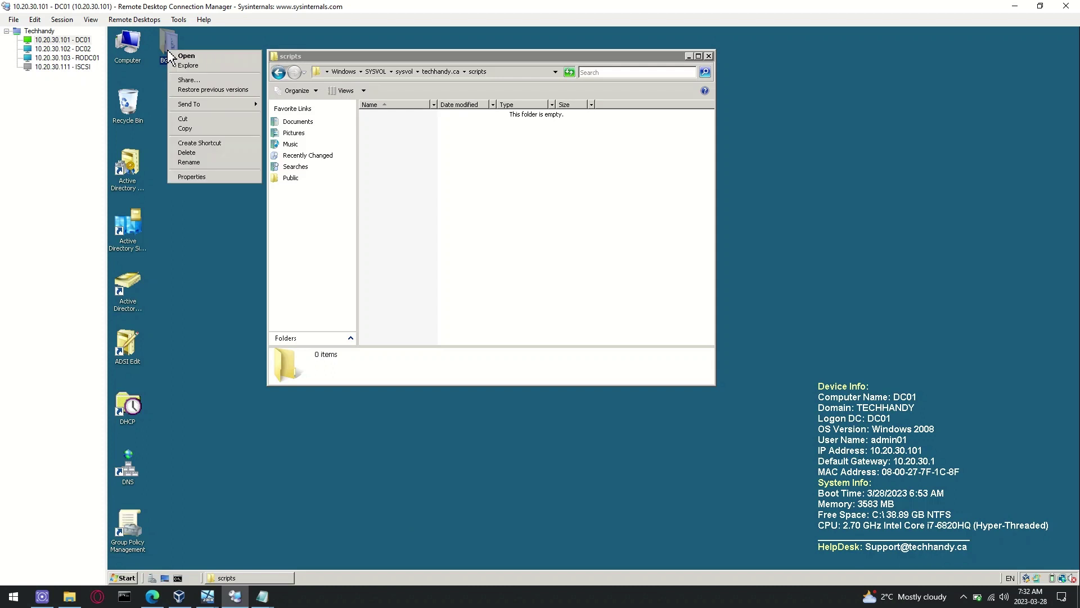
{"action": "left_click", "coordinate": [191, 130]}
{"action": "right_click", "coordinate": [434, 180]}
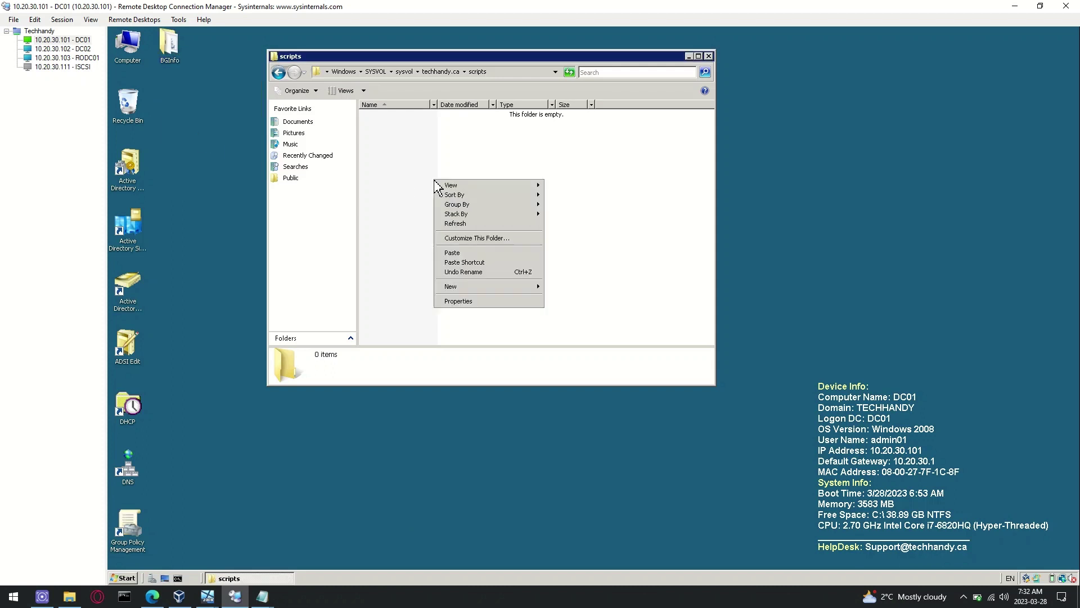
{"action": "left_click", "coordinate": [463, 259]}
{"action": "left_click", "coordinate": [590, 346]}
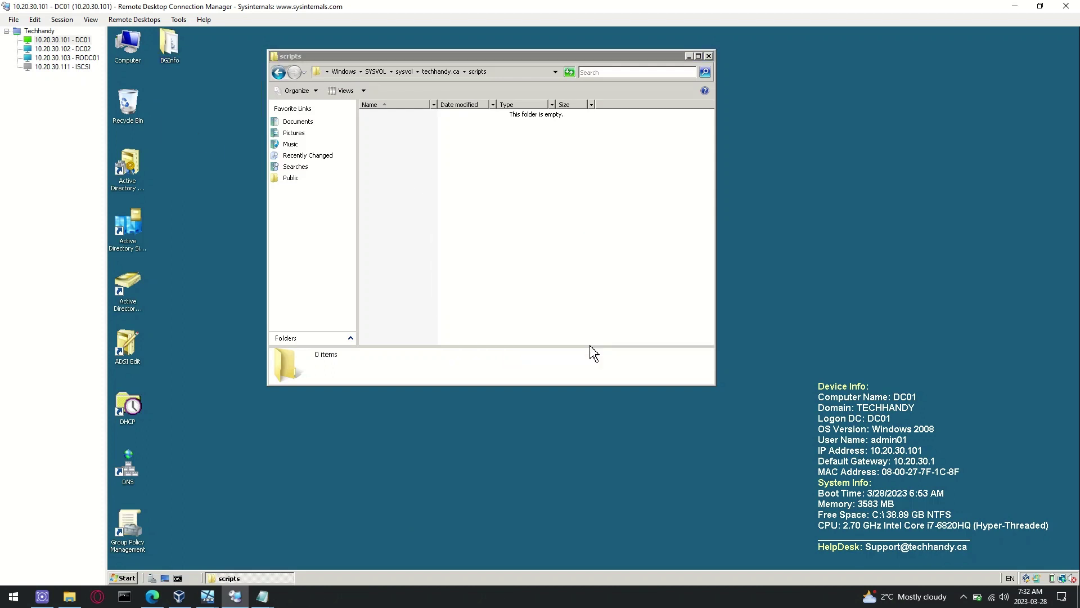
{"action": "left_click", "coordinate": [638, 322]}
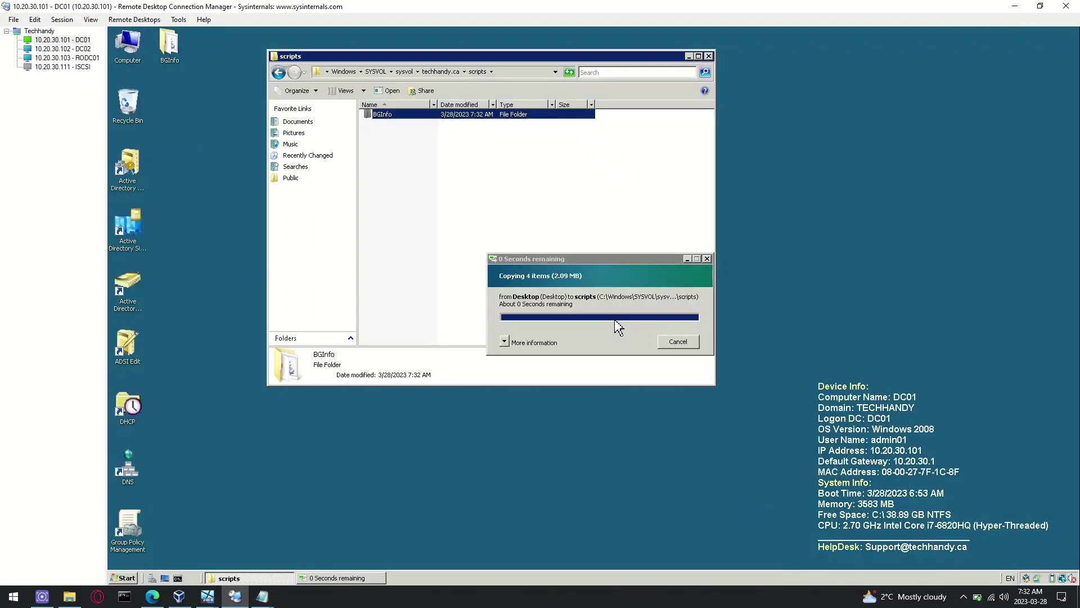
{"action": "left_click", "coordinate": [526, 73]}
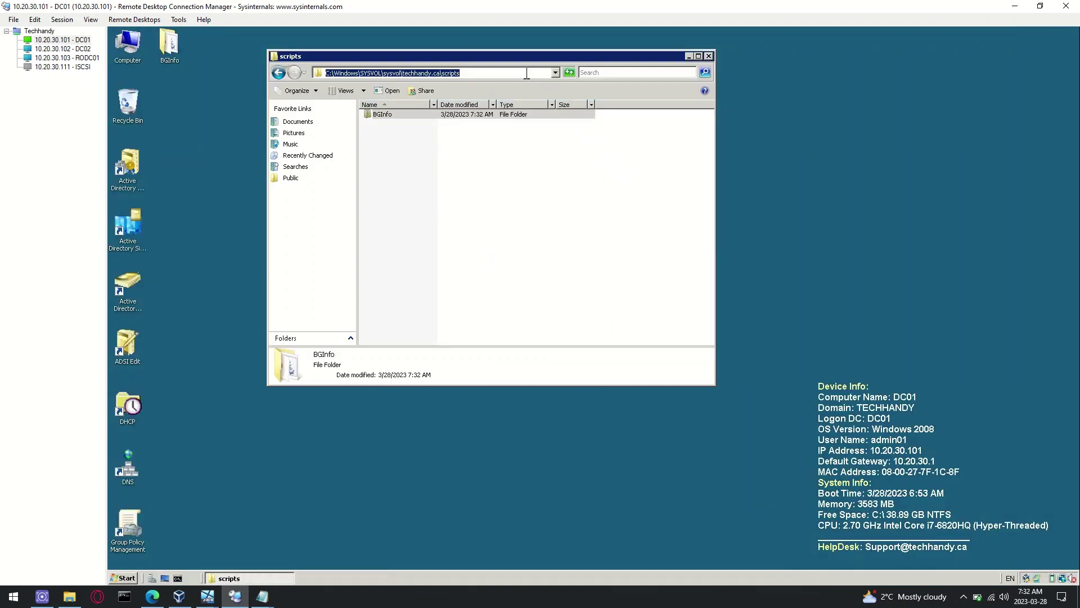
{"action": "left_click", "coordinate": [426, 169]}
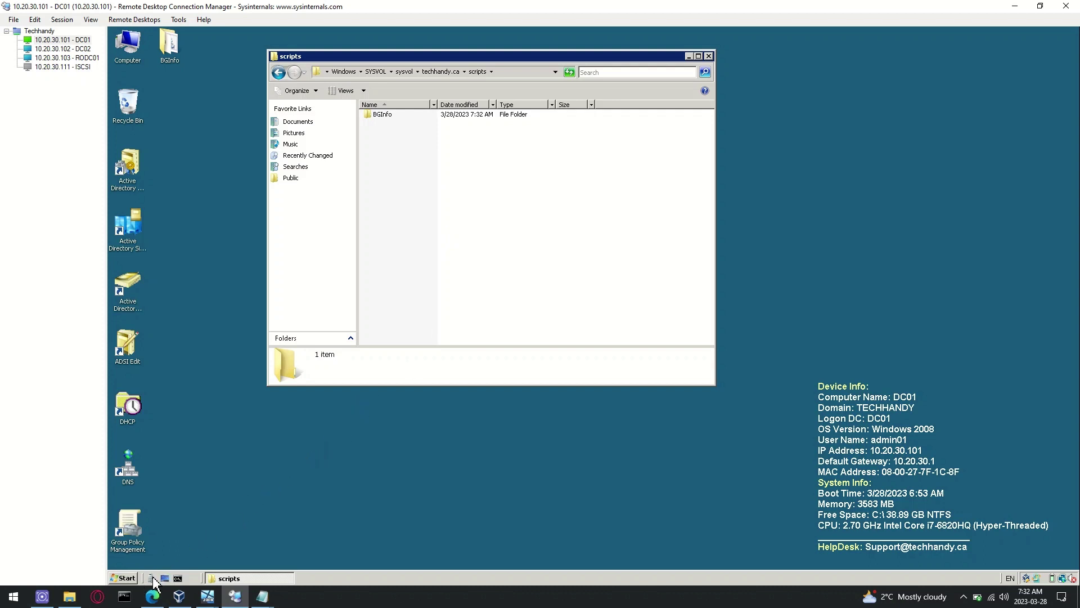
Go to \\techhandy.ca\NETLOGON in a new Computer window
{"action": "double_click", "coordinate": [129, 45]}
{"action": "left_click_drag", "start_coordinate": [438, 55], "coordinate": [574, 190]}
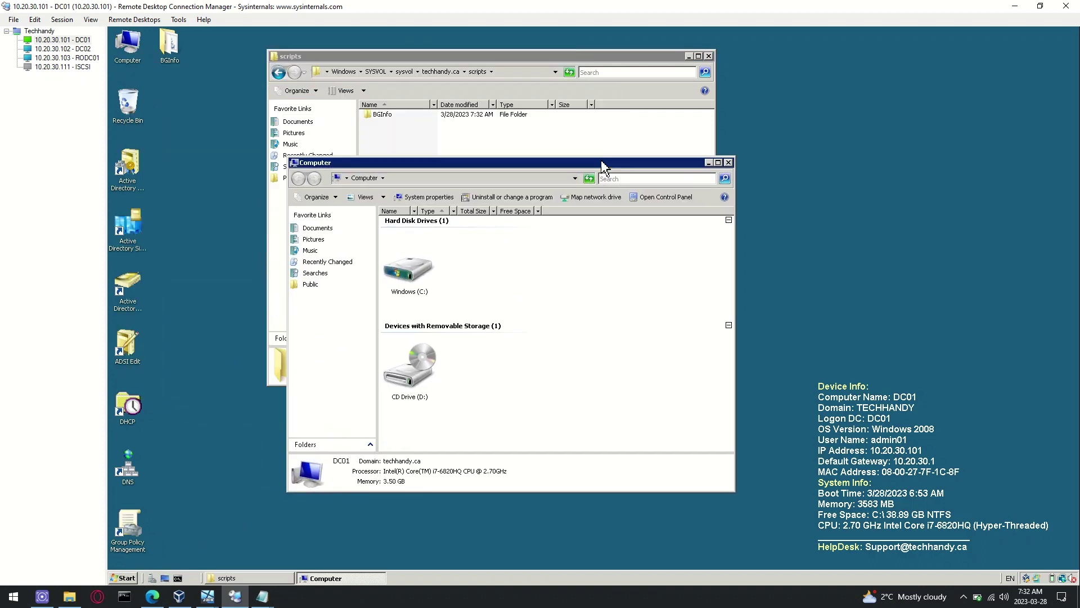
{"action": "left_click", "coordinate": [479, 204]}
{"action": "type", "text": "\\\\"}
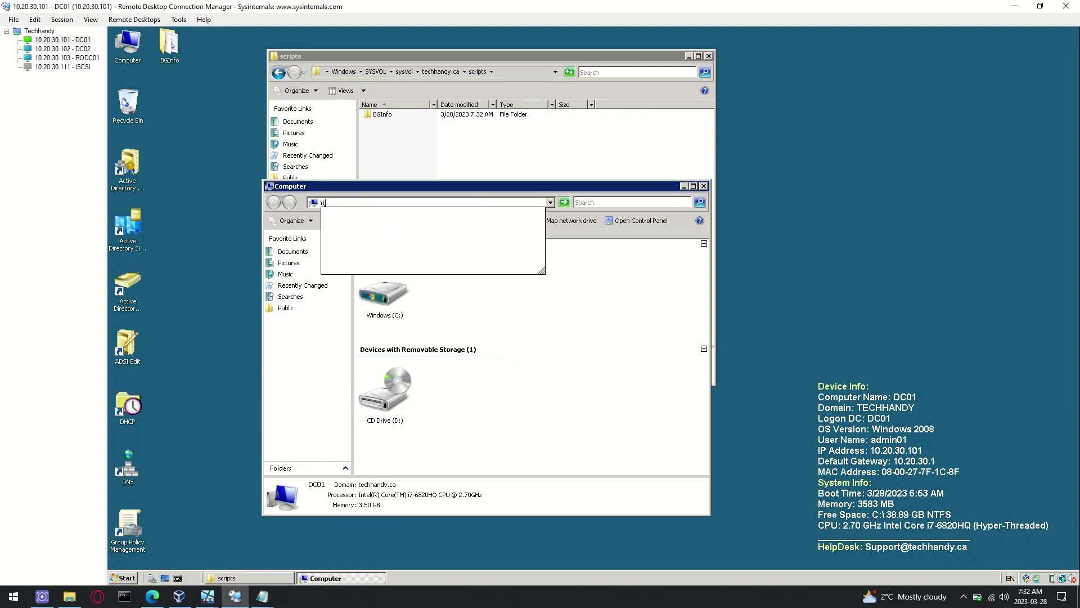
{"action": "type", "text": "techhan"}
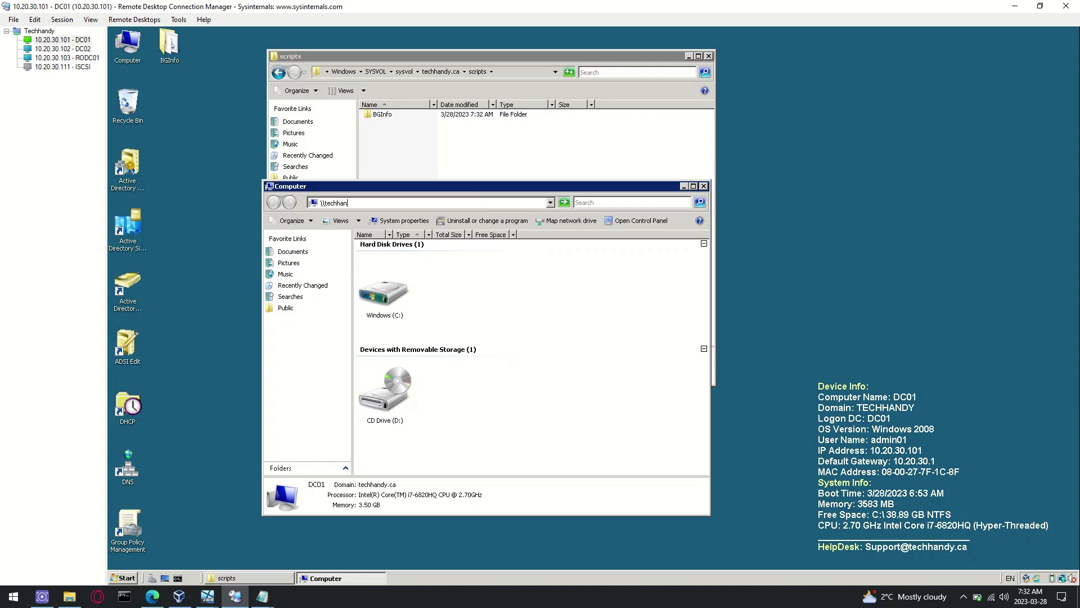
{"action": "type", "text": "\\"}
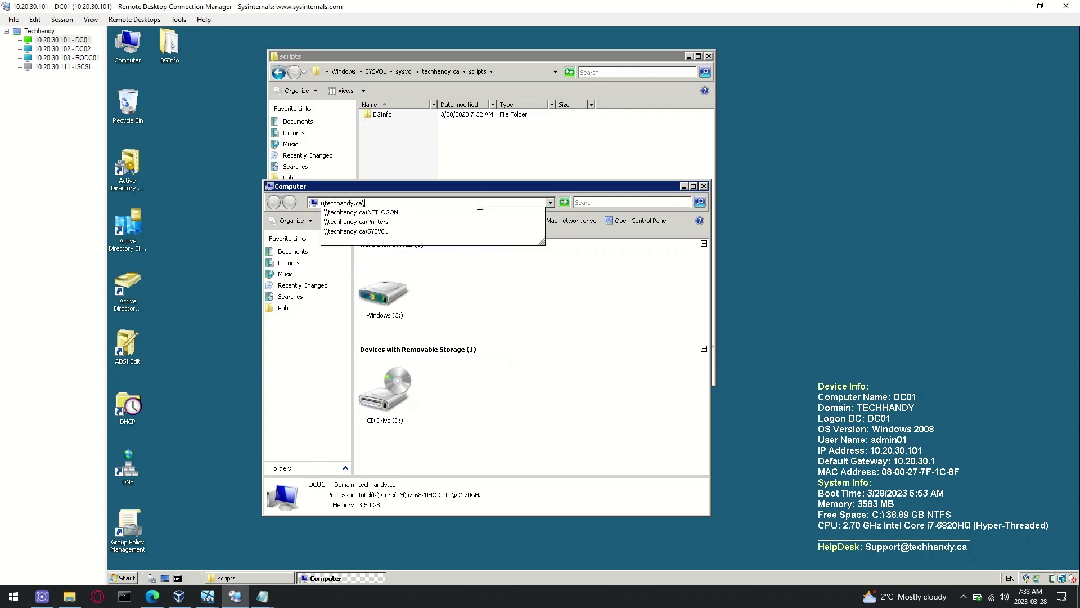
{"action": "left_click", "coordinate": [416, 215]}
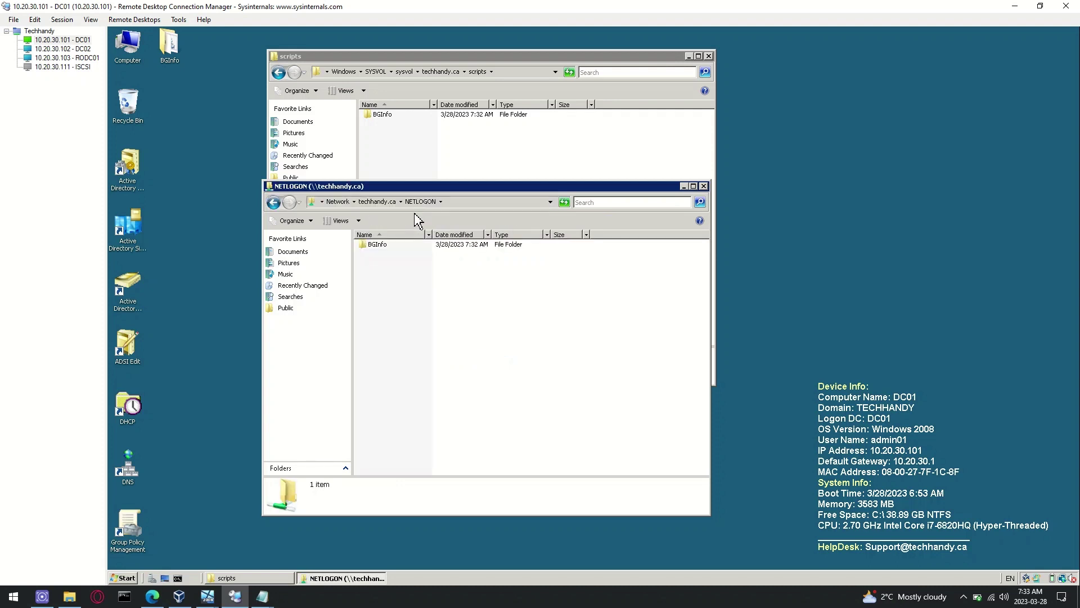
Confirm the BGInfo folder's files, then launch Group Policy Management as administrator
{"action": "double_click", "coordinate": [390, 251]}
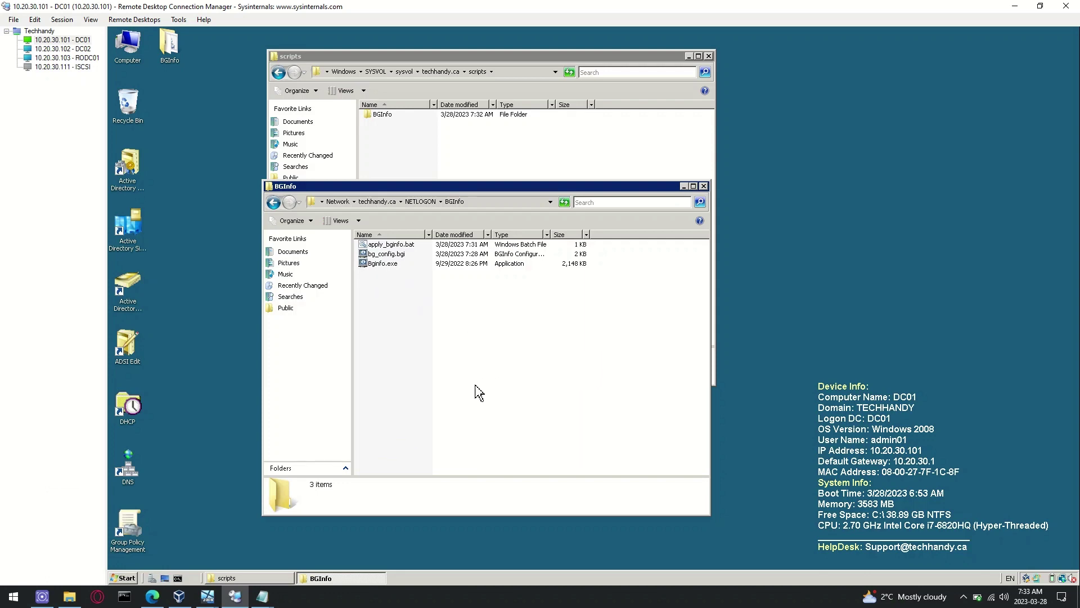
{"action": "left_click", "coordinate": [128, 536]}
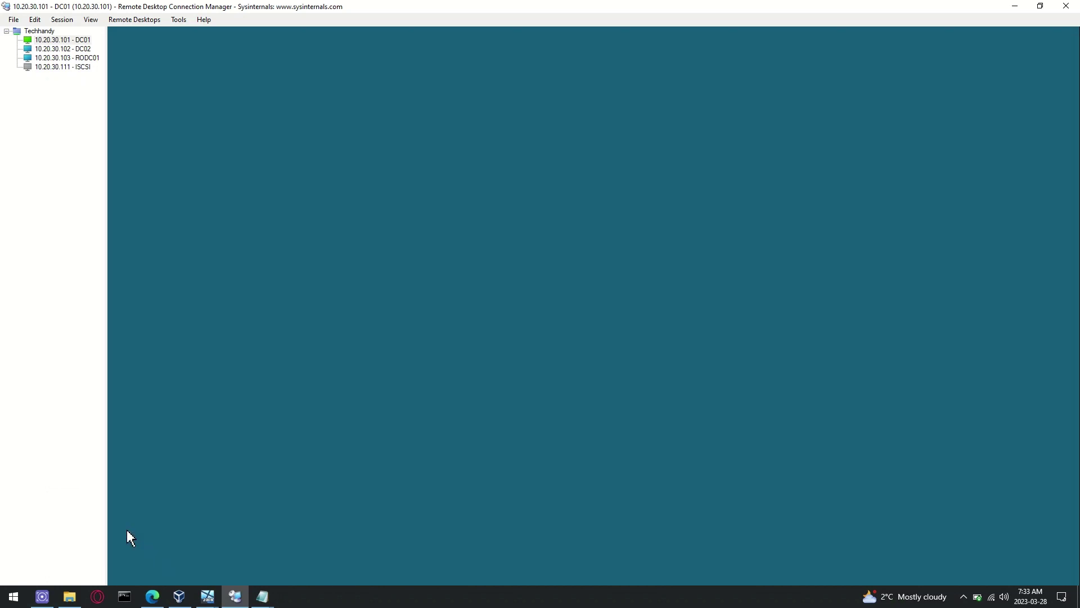
{"action": "left_click", "coordinate": [631, 321]}
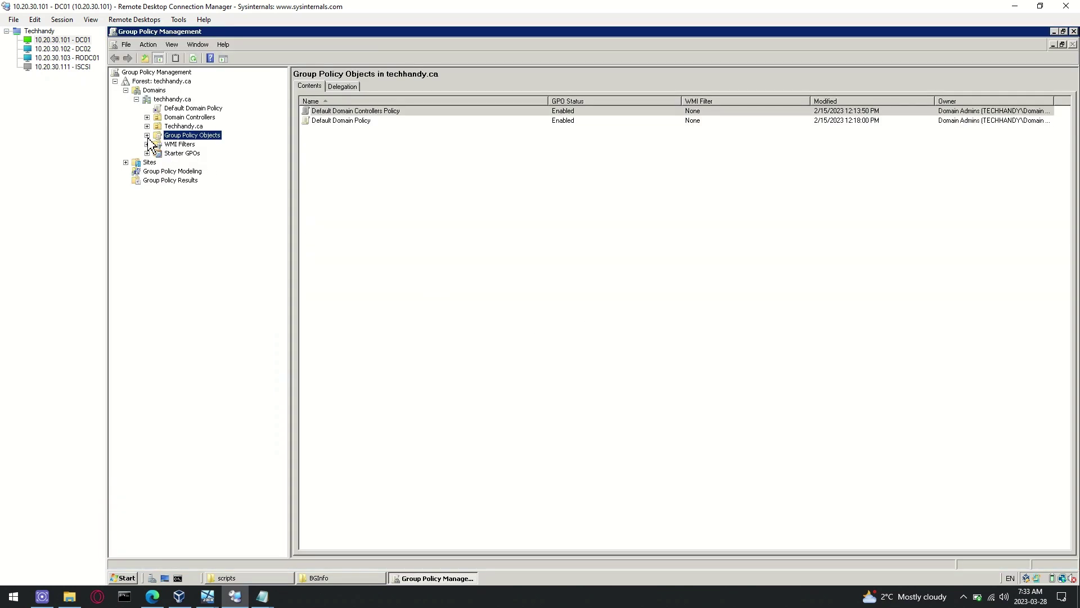
Create a GPO named BGinfo under Group Policy Objects and right-click it to edit
{"action": "left_click", "coordinate": [160, 138]}
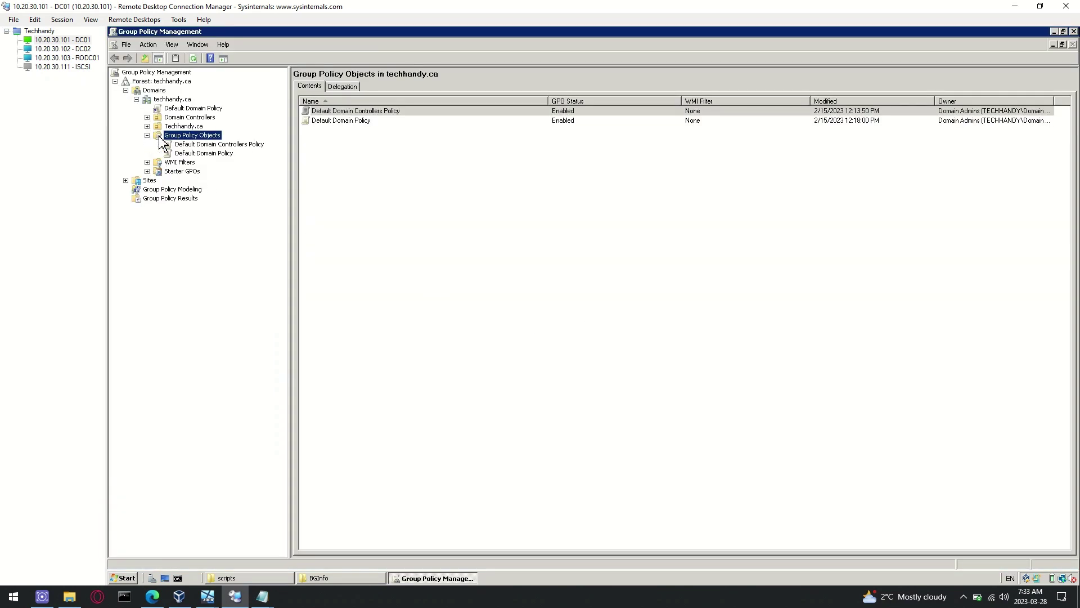
{"action": "right_click", "coordinate": [212, 138]}
{"action": "left_click", "coordinate": [235, 144]}
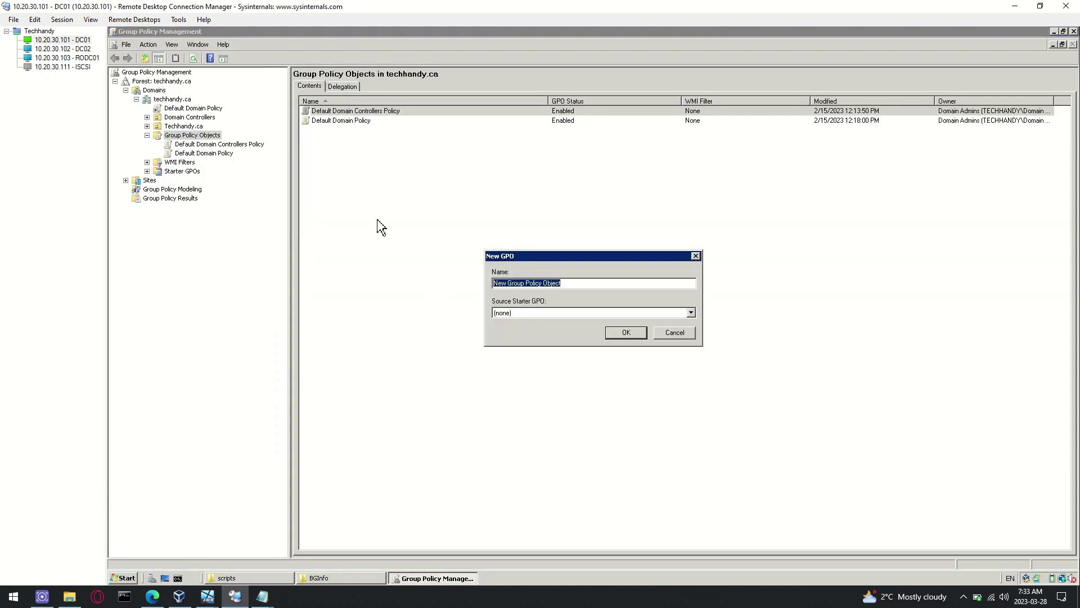
{"action": "type", "text": "BGinfo"}
{"action": "left_click", "coordinate": [614, 332]}
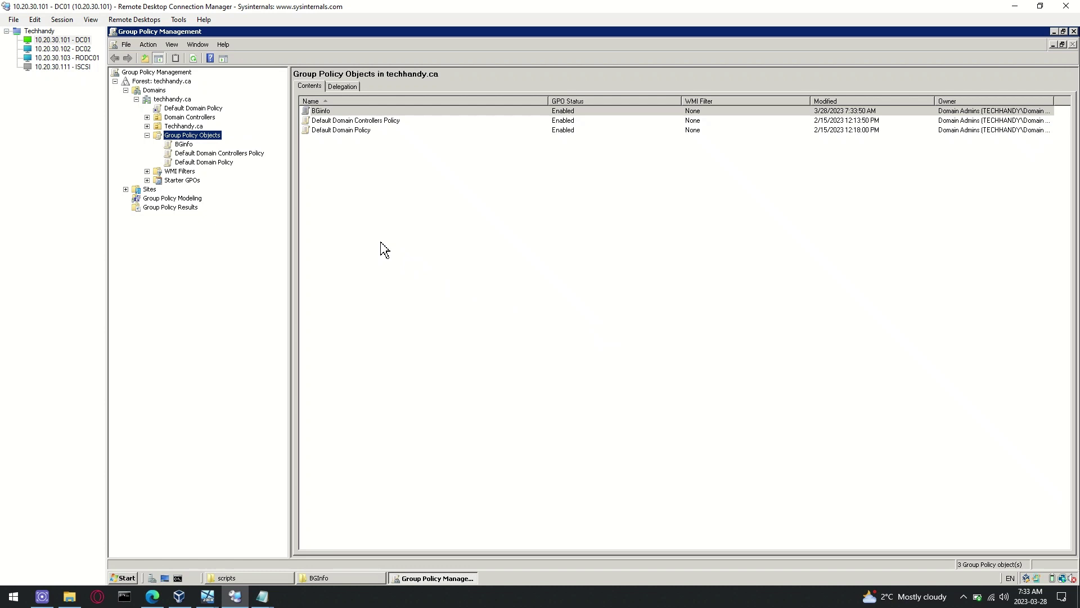
{"action": "left_click", "coordinate": [184, 146]}
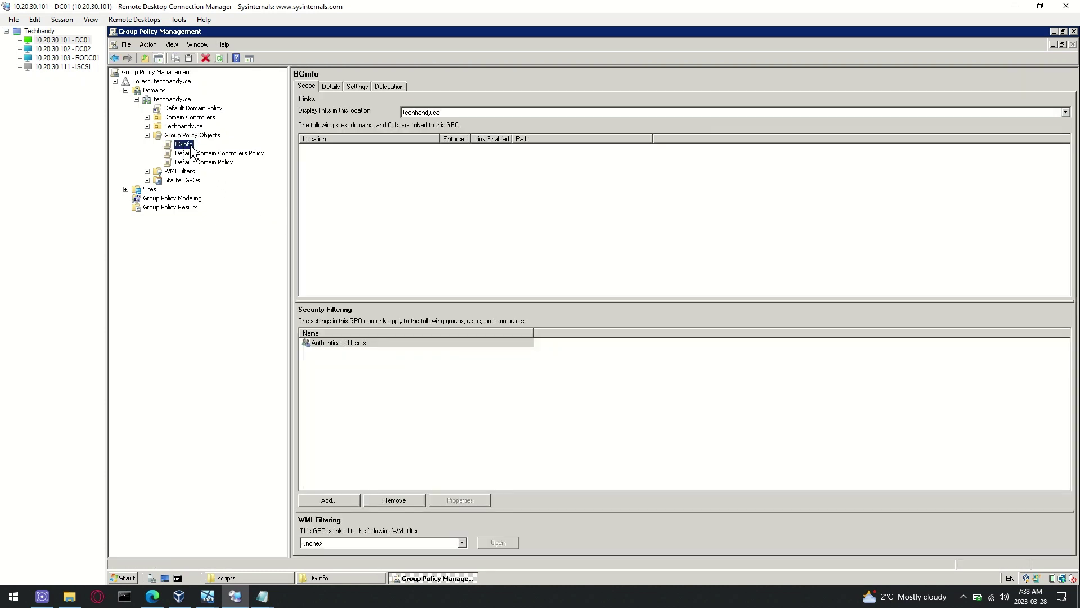
{"action": "right_click", "coordinate": [192, 152]}
Edit BGinfo at User Configuration > Windows Settings > Scripts, with the editor maximized
{"action": "left_click", "coordinate": [207, 154]}
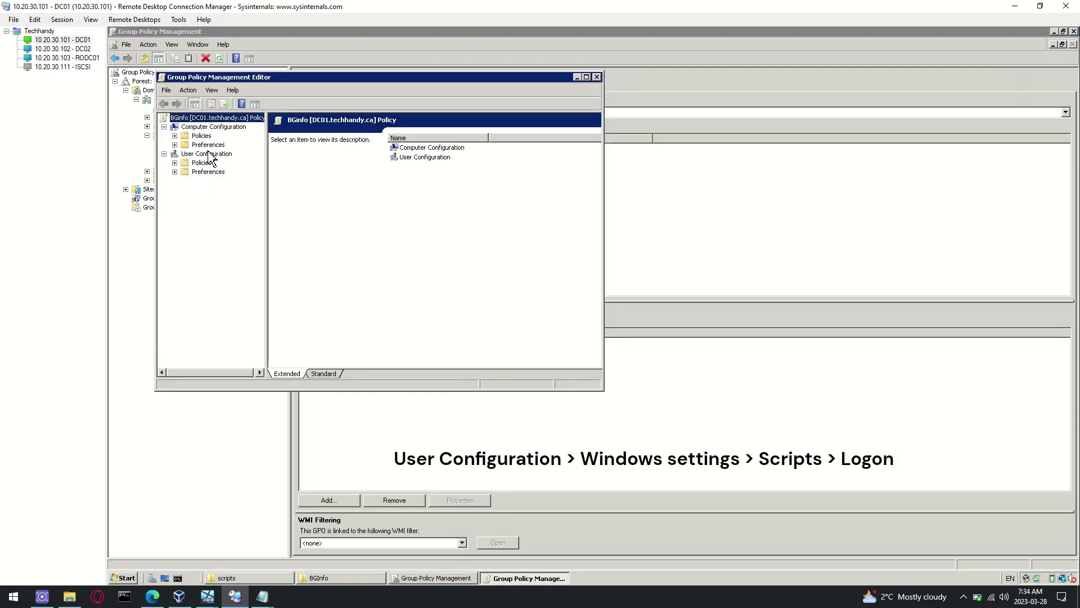
{"action": "left_click", "coordinate": [175, 163]}
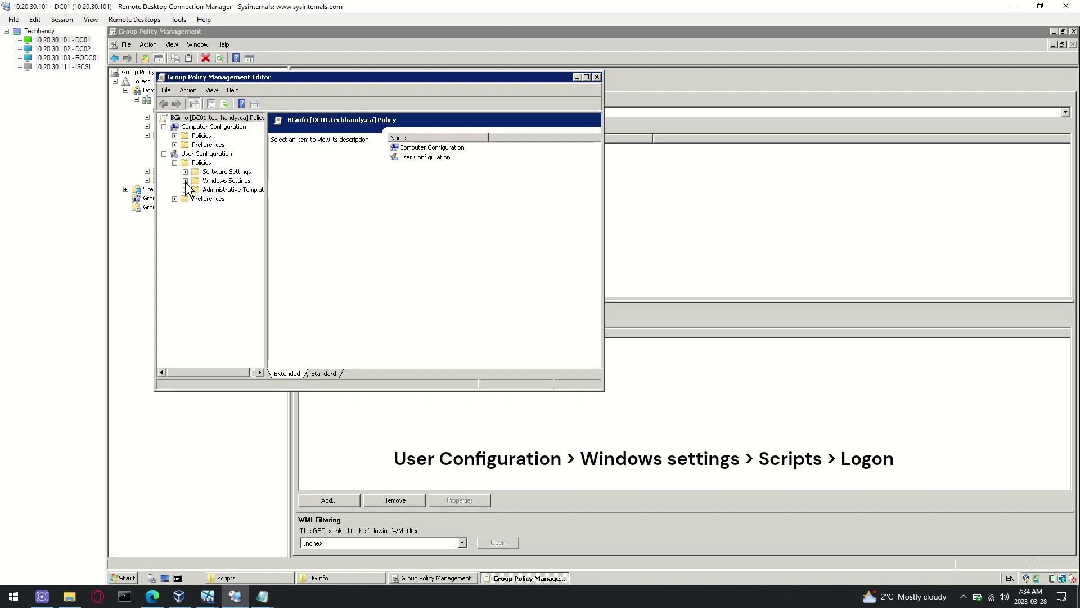
{"action": "left_click", "coordinate": [185, 182]}
{"action": "left_click", "coordinate": [239, 200]}
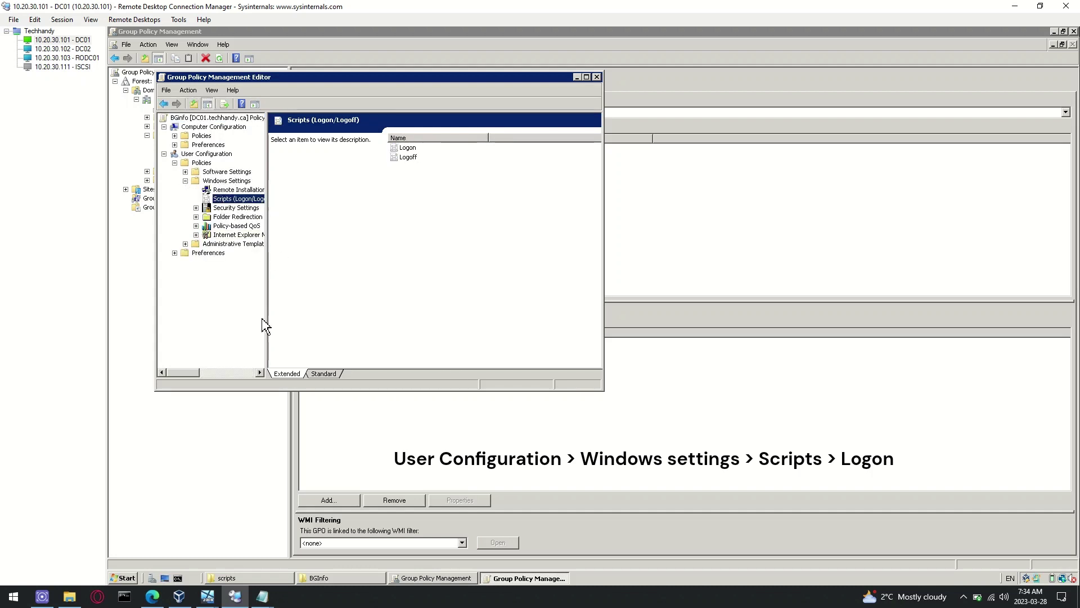
{"action": "left_click", "coordinate": [293, 326]}
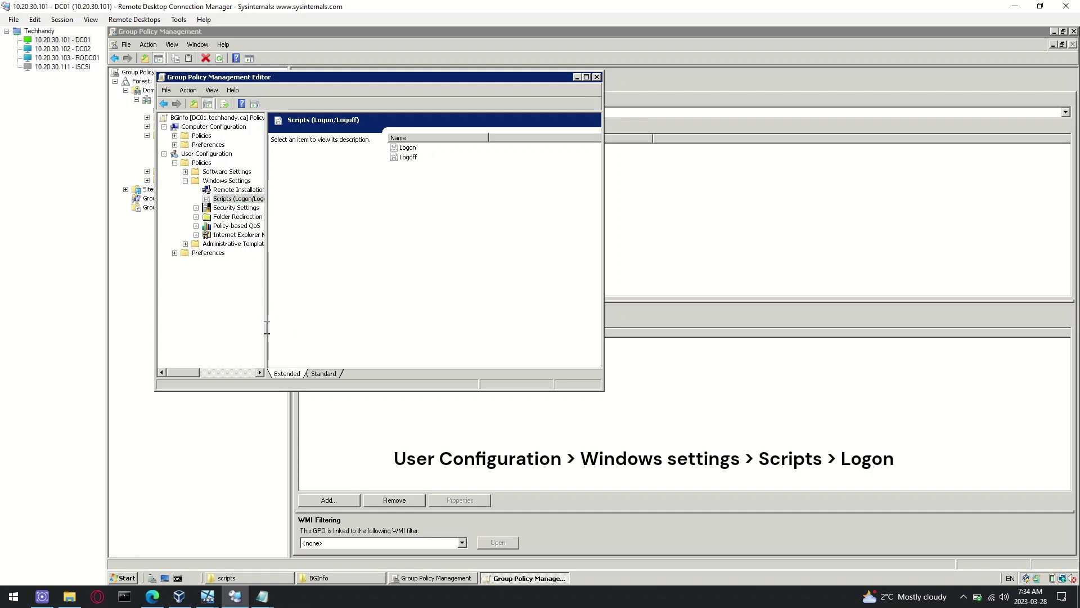
{"action": "left_click_drag", "start_coordinate": [268, 327], "coordinate": [300, 328]}
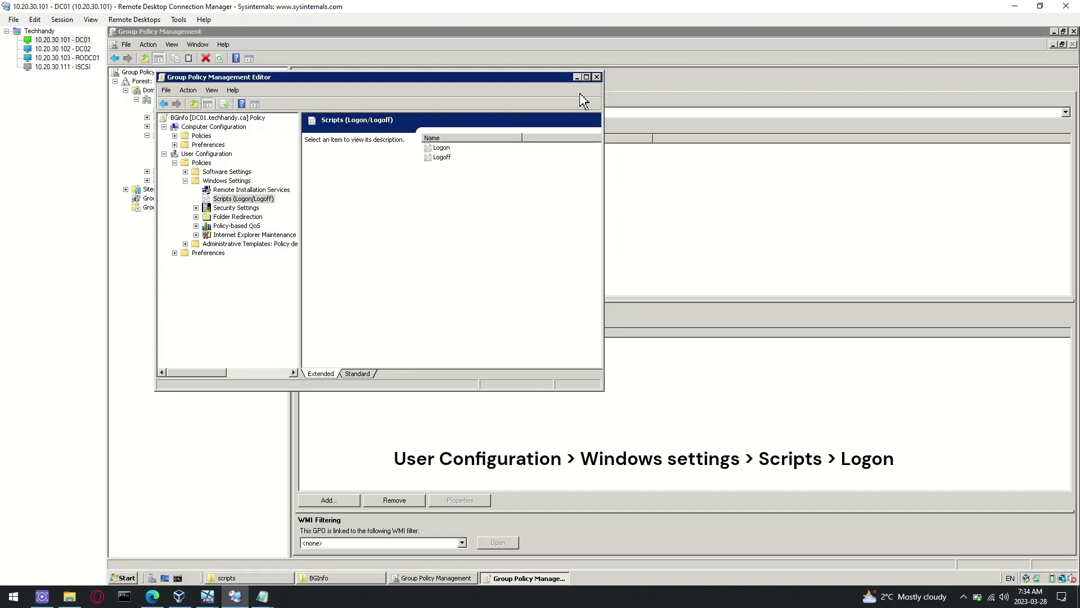
{"action": "left_click", "coordinate": [586, 77]}
Start adding a new logon script from Logon Properties and browse for the file
{"action": "left_click", "coordinate": [401, 103]}
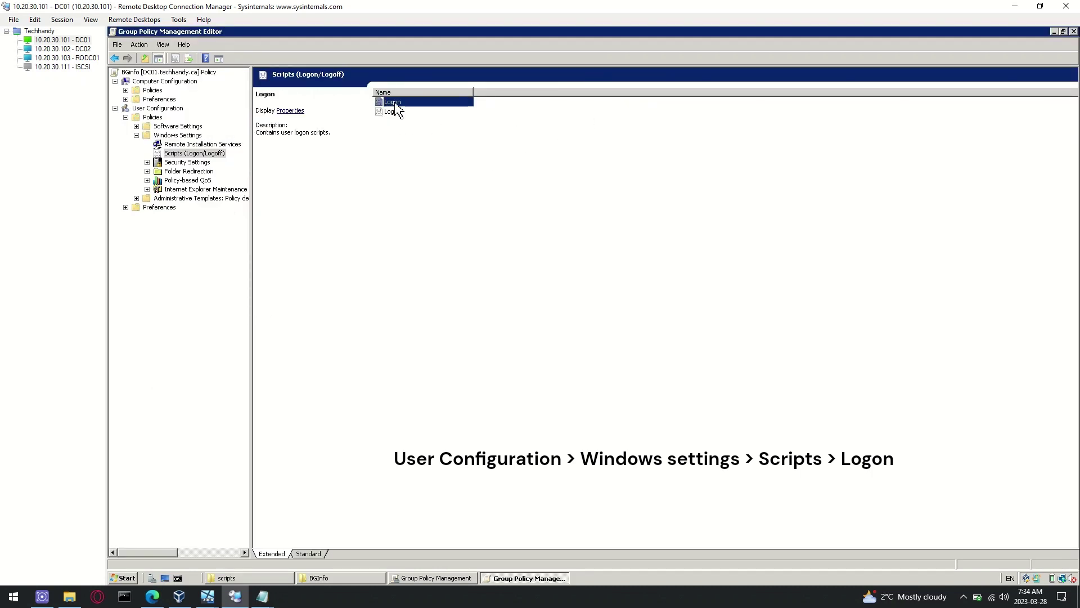
{"action": "right_click", "coordinate": [428, 108]}
{"action": "left_click", "coordinate": [458, 113]}
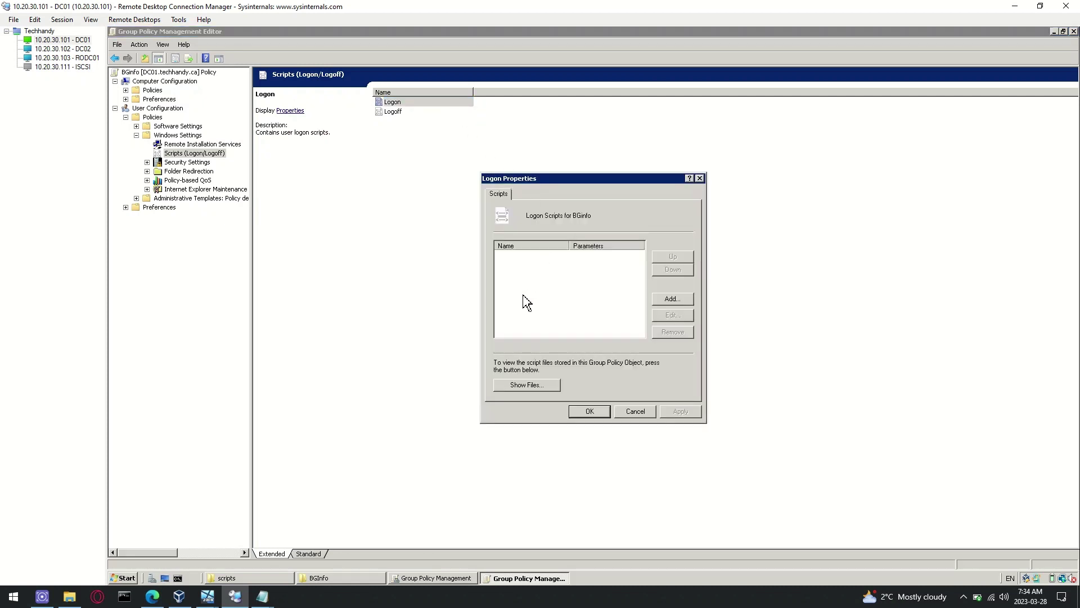
{"action": "left_click", "coordinate": [671, 298]}
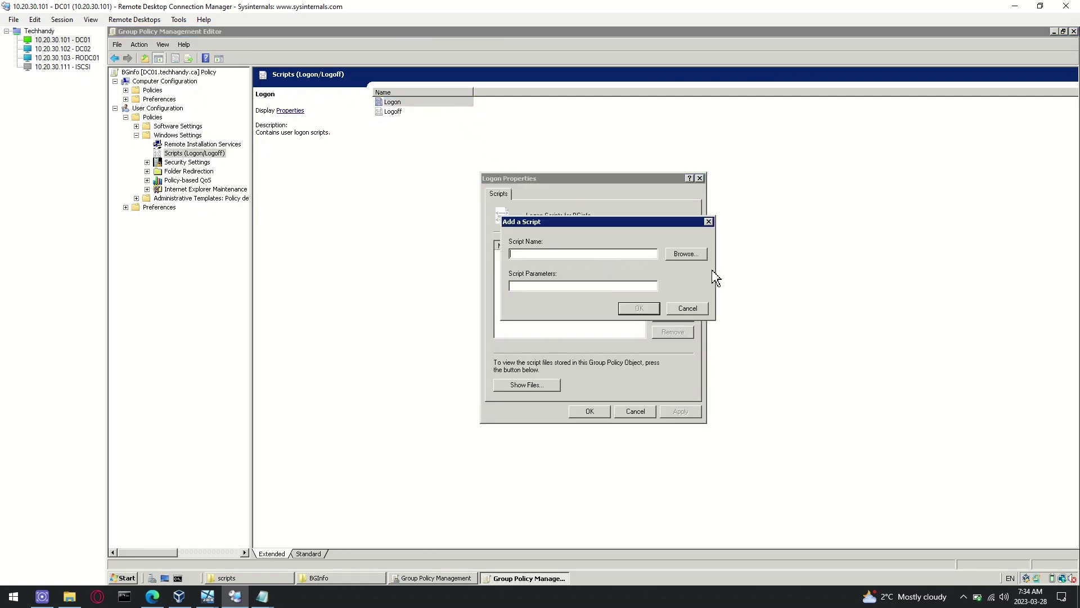
{"action": "left_click", "coordinate": [683, 254]}
Add \\techhandy.ca\NETLOGON\BGInfo\apply_bginfo.bat as the logon script and apply
{"action": "left_click", "coordinate": [666, 252]}
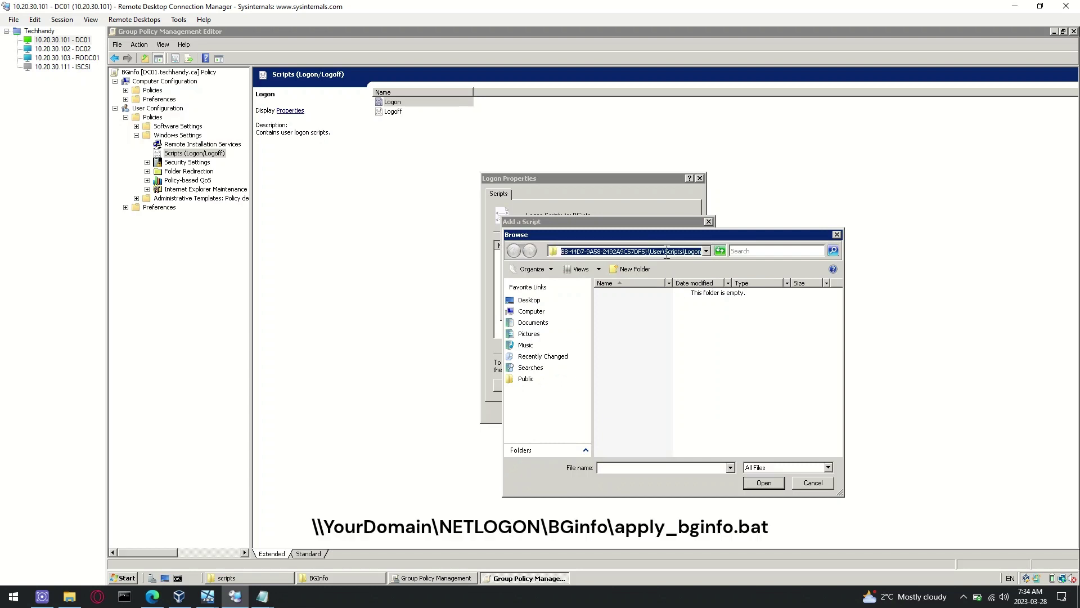
{"action": "type", "text": "\\\\techhandy.ca"}
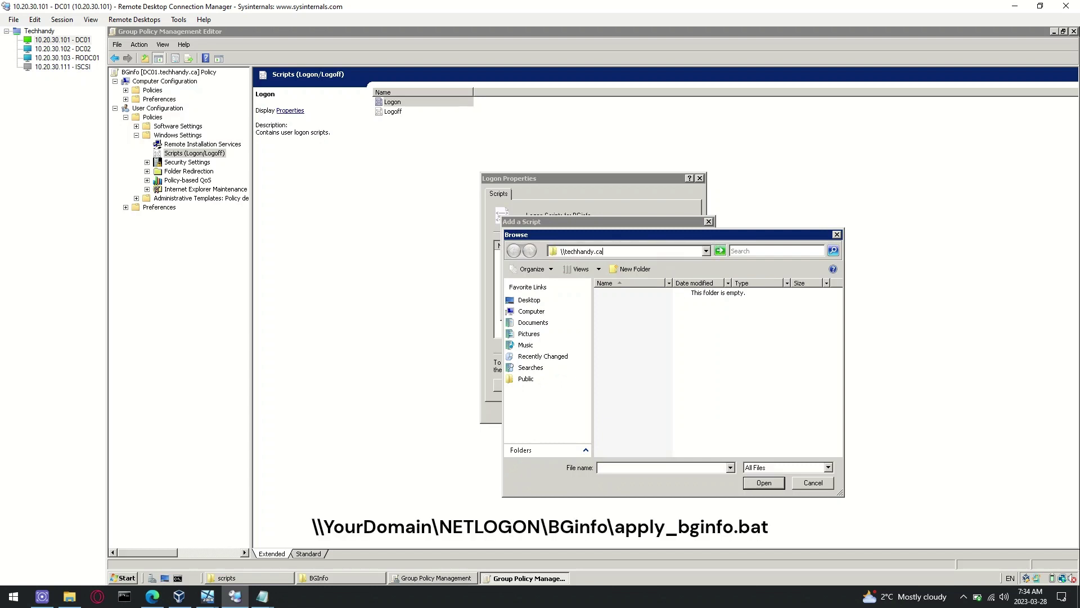
{"action": "type", "text": "\\"}
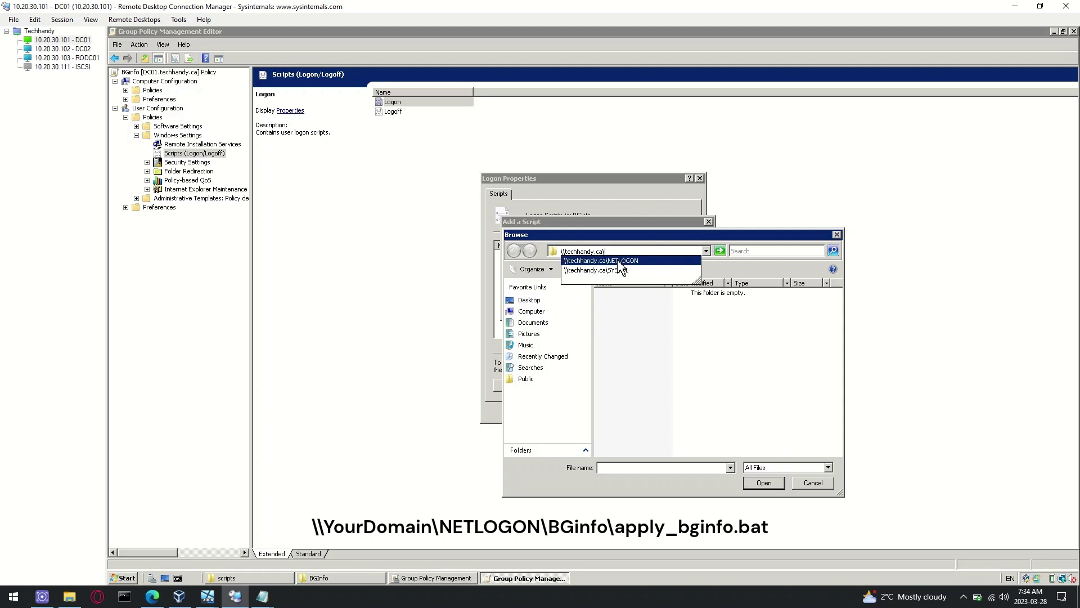
{"action": "left_click", "coordinate": [631, 261]}
{"action": "double_click", "coordinate": [625, 294]}
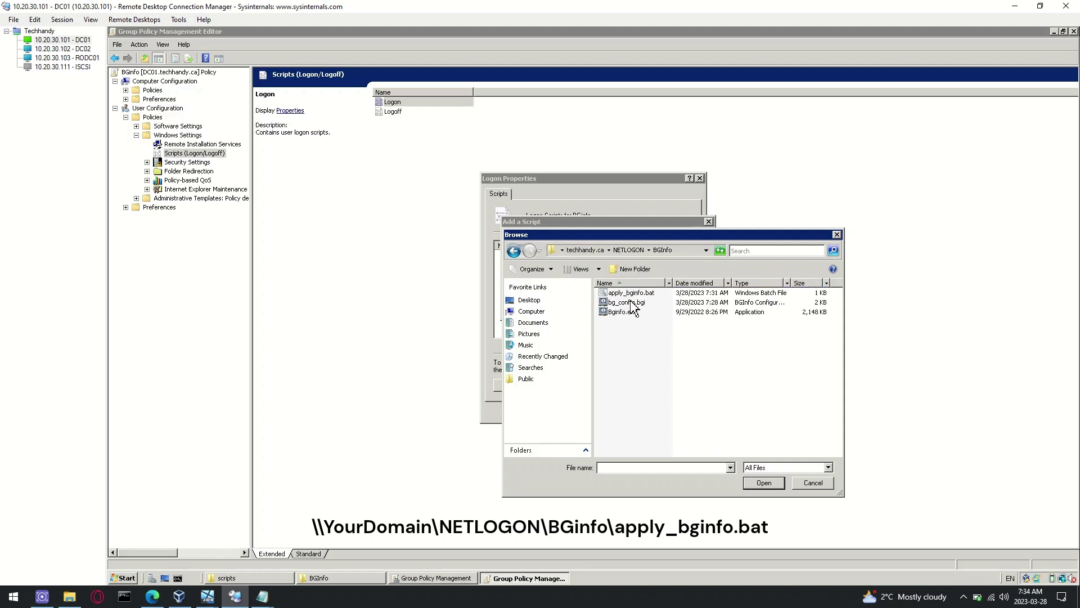
{"action": "left_click", "coordinate": [656, 295]}
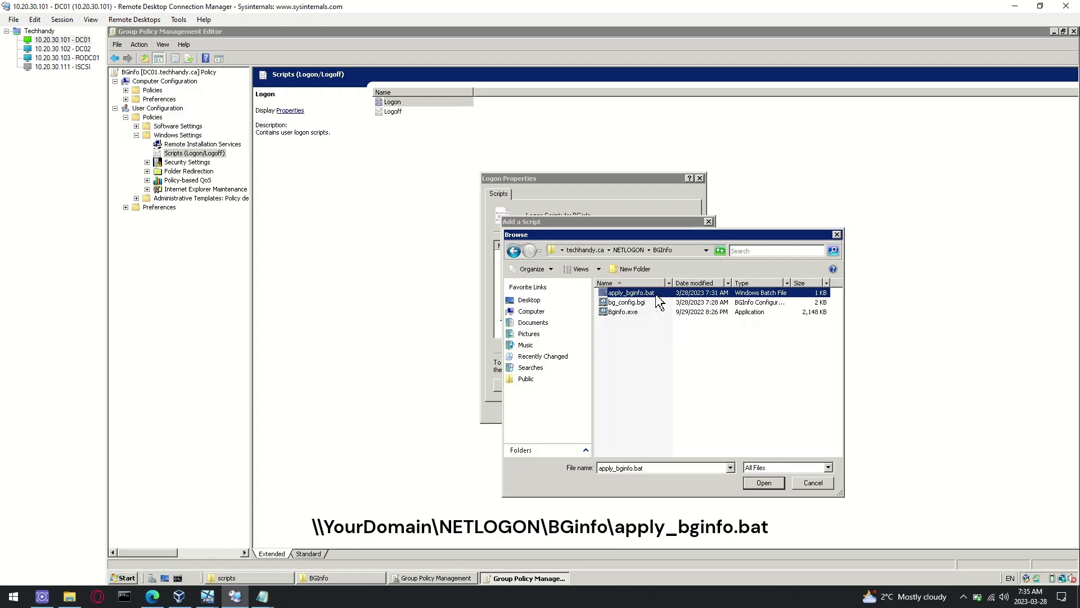
{"action": "left_click", "coordinate": [763, 484]}
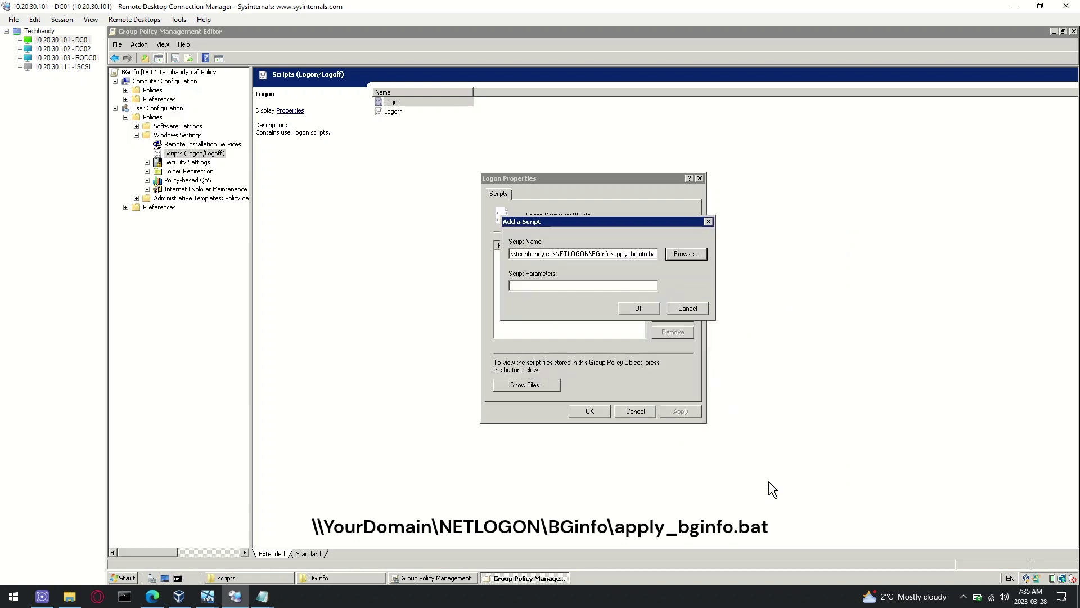
{"action": "left_click", "coordinate": [641, 309]}
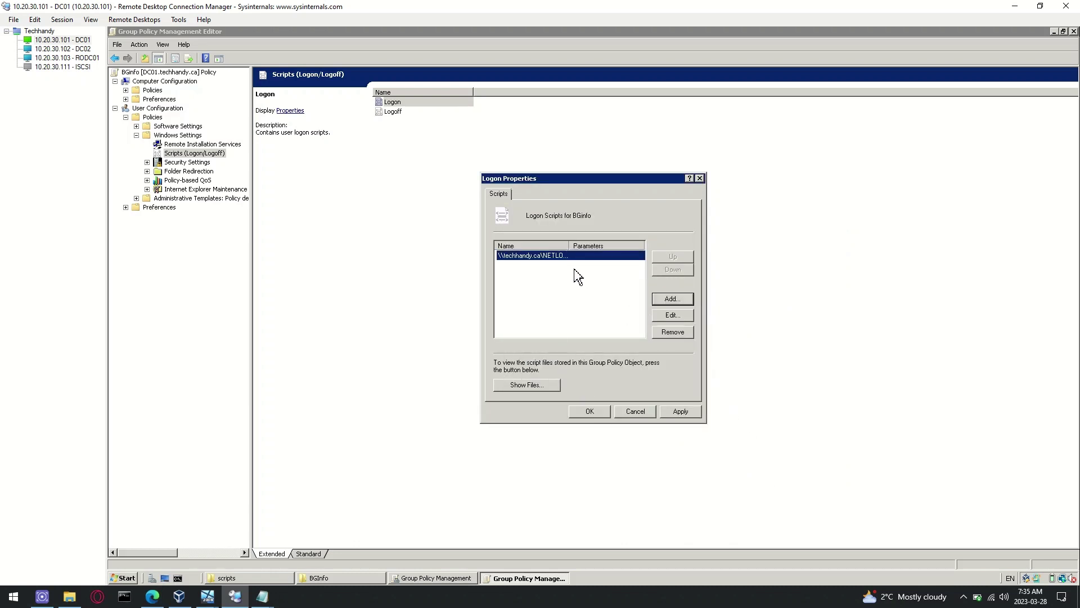
{"action": "left_click", "coordinate": [678, 413]}
{"action": "left_click", "coordinate": [604, 411]}
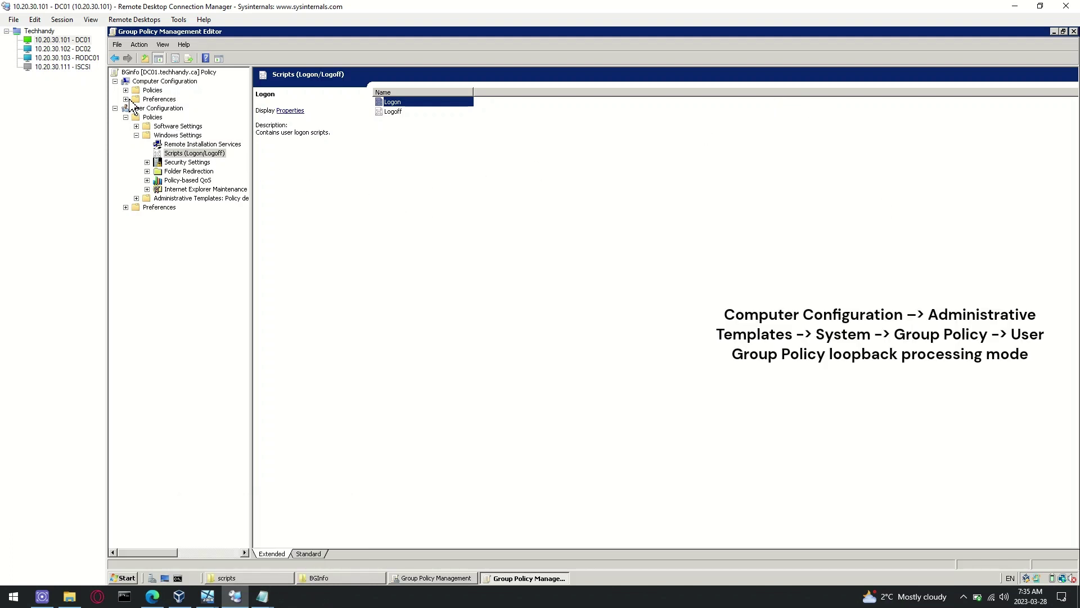
Expand Computer Configuration > Administrative Templates > System > Group Policy and view loopback processing mode
{"action": "left_click", "coordinate": [126, 90]}
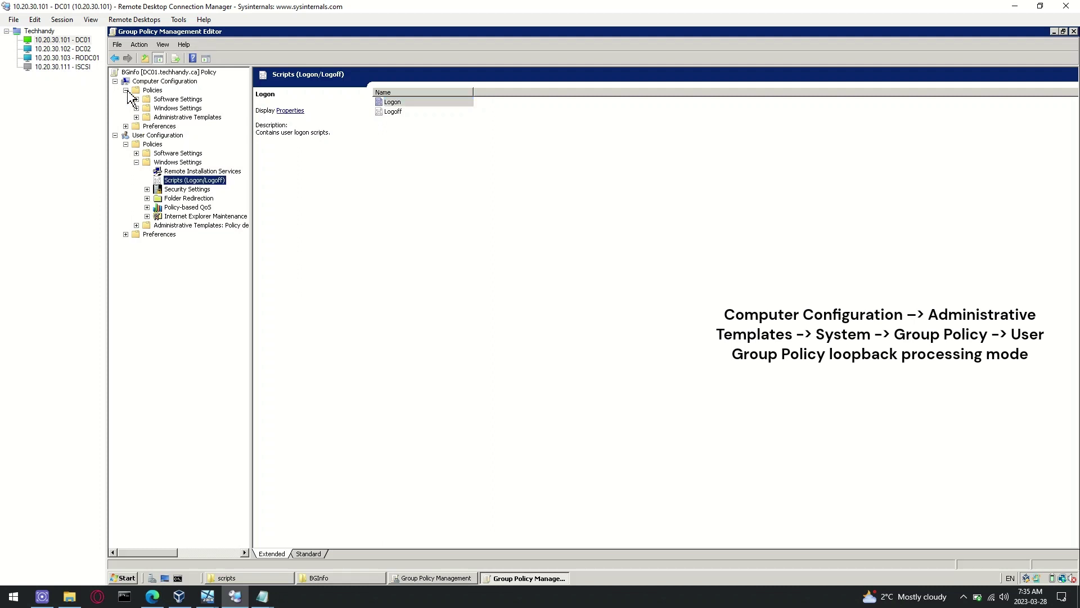
{"action": "left_click", "coordinate": [169, 119]}
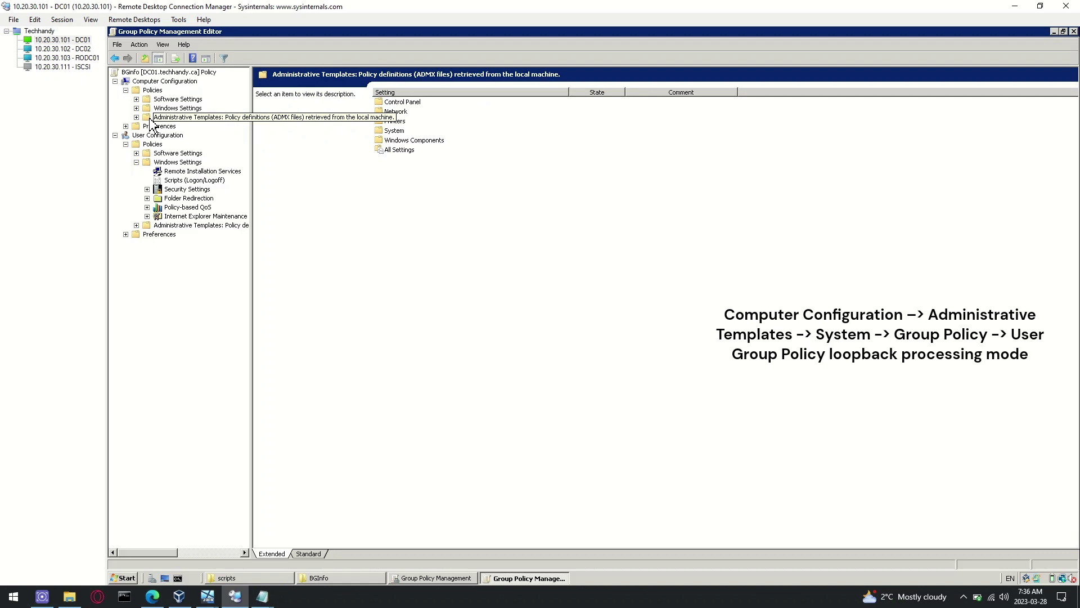
{"action": "left_click", "coordinate": [137, 118]}
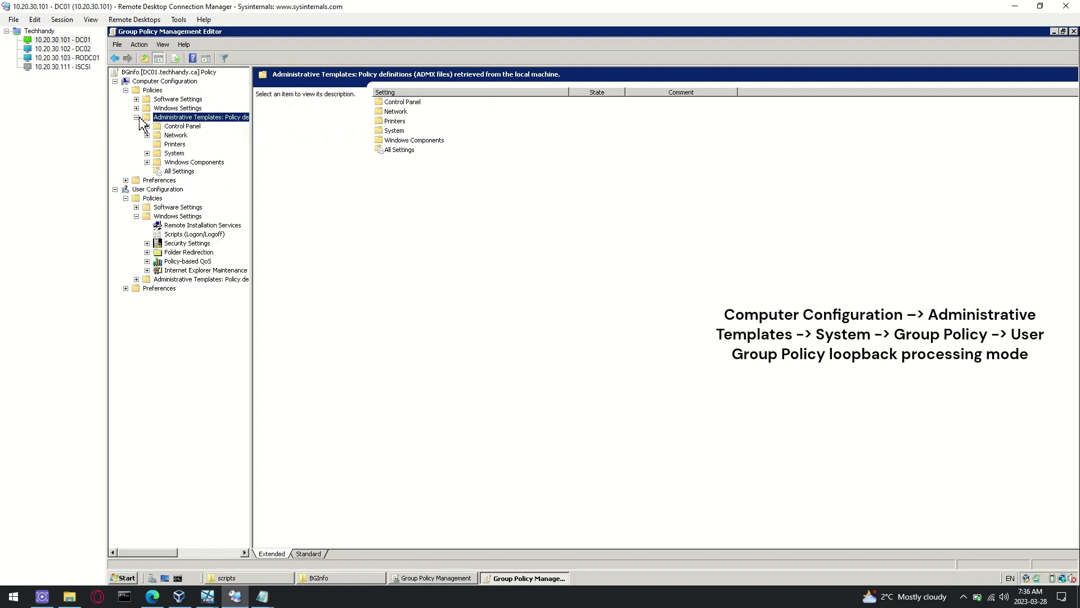
{"action": "left_click", "coordinate": [174, 154]}
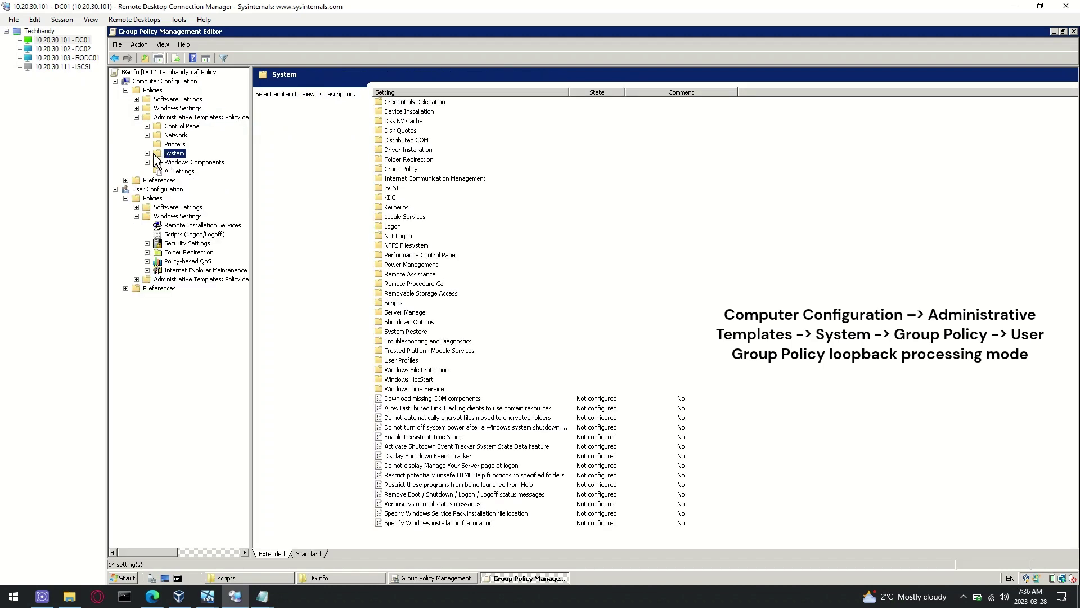
{"action": "left_click", "coordinate": [147, 154]}
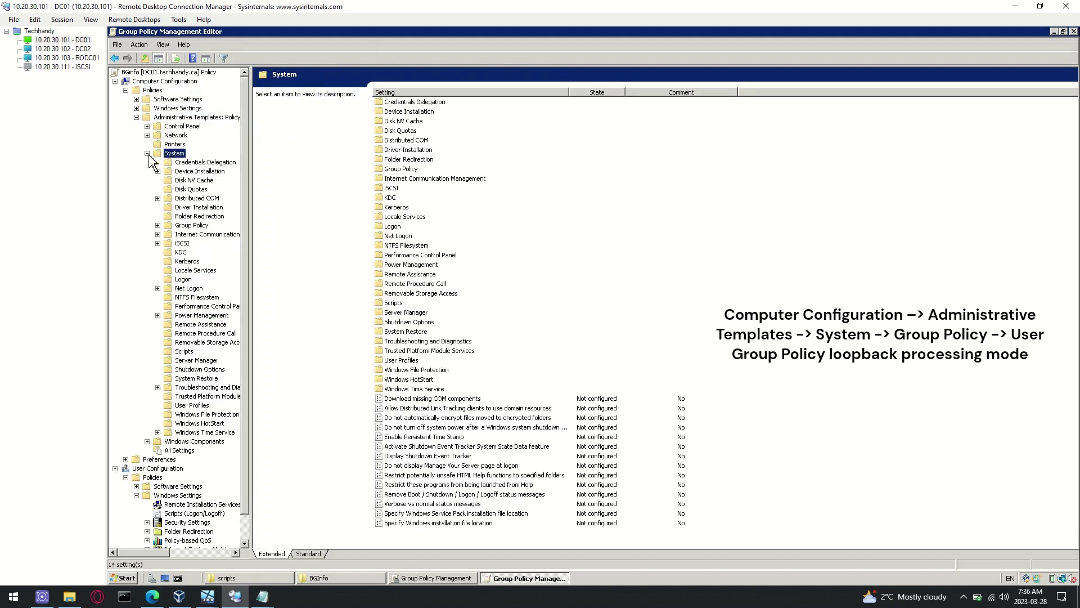
{"action": "left_click", "coordinate": [189, 226]}
{"action": "double_click", "coordinate": [172, 229]}
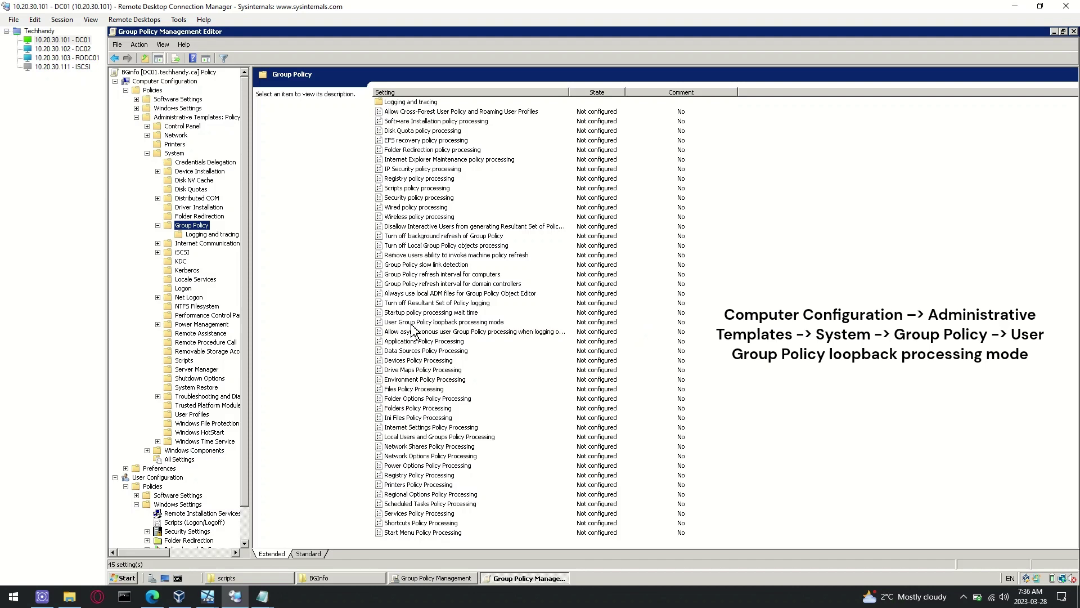
{"action": "left_click", "coordinate": [511, 324]}
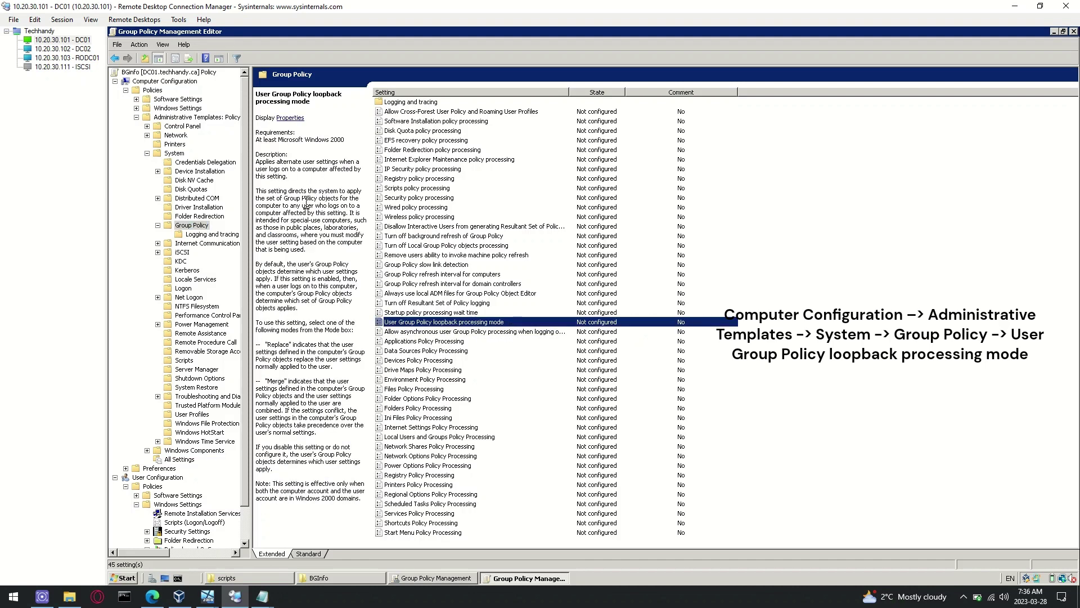
Enable user Group Policy loopback processing in Replace mode, then close the policy editor
{"action": "double_click", "coordinate": [531, 322]}
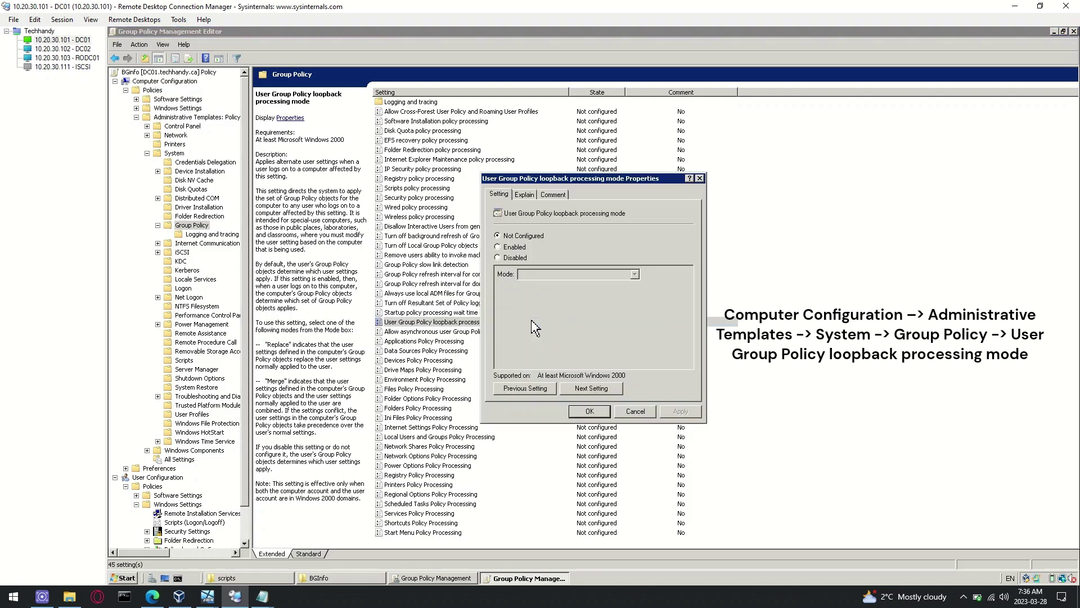
{"action": "left_click", "coordinate": [517, 248]}
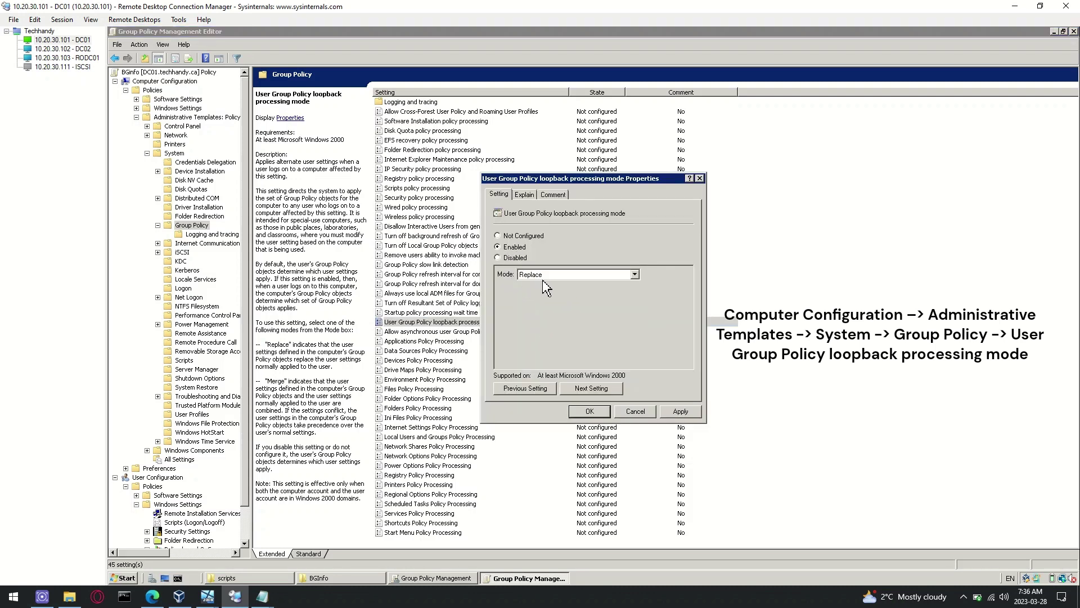
{"action": "left_click", "coordinate": [686, 413]}
{"action": "left_click", "coordinate": [590, 412]}
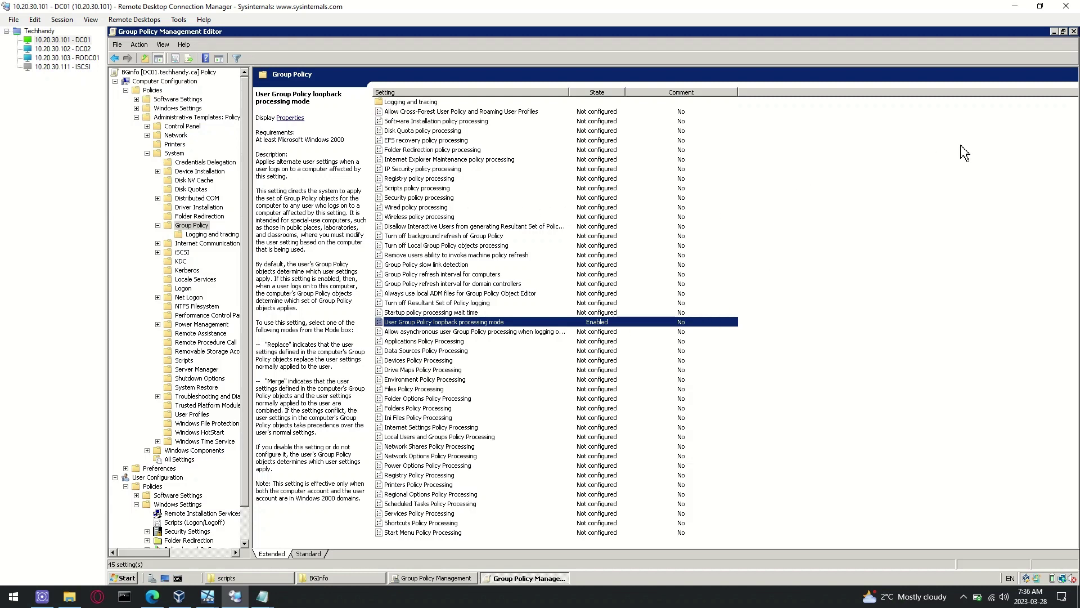
{"action": "left_click", "coordinate": [1073, 31]}
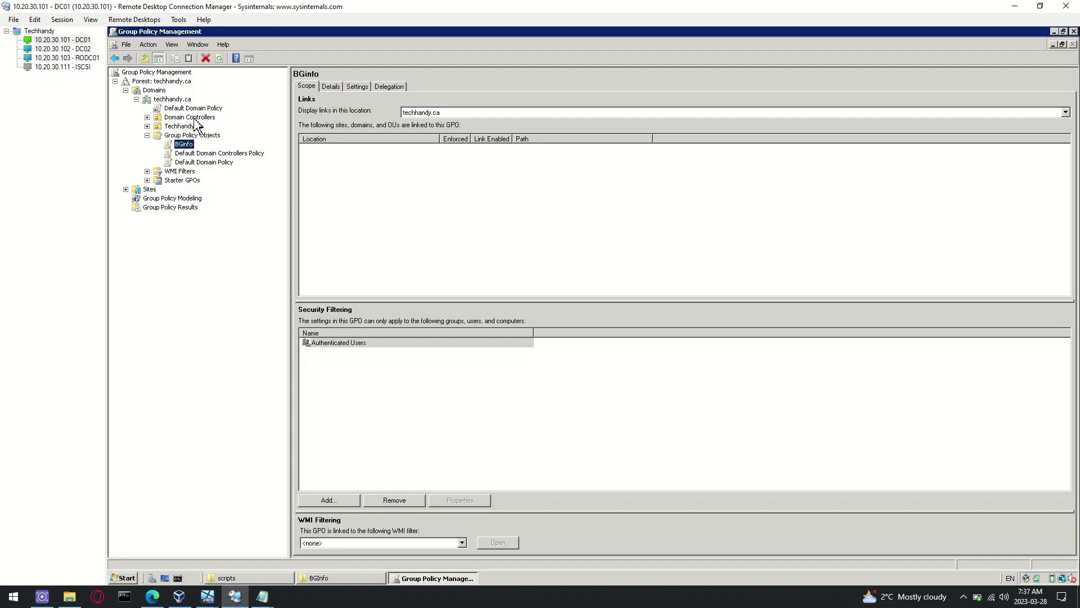
Link the existing BGinfo GPO to the techhandy.ca domain
{"action": "left_click", "coordinate": [178, 99]}
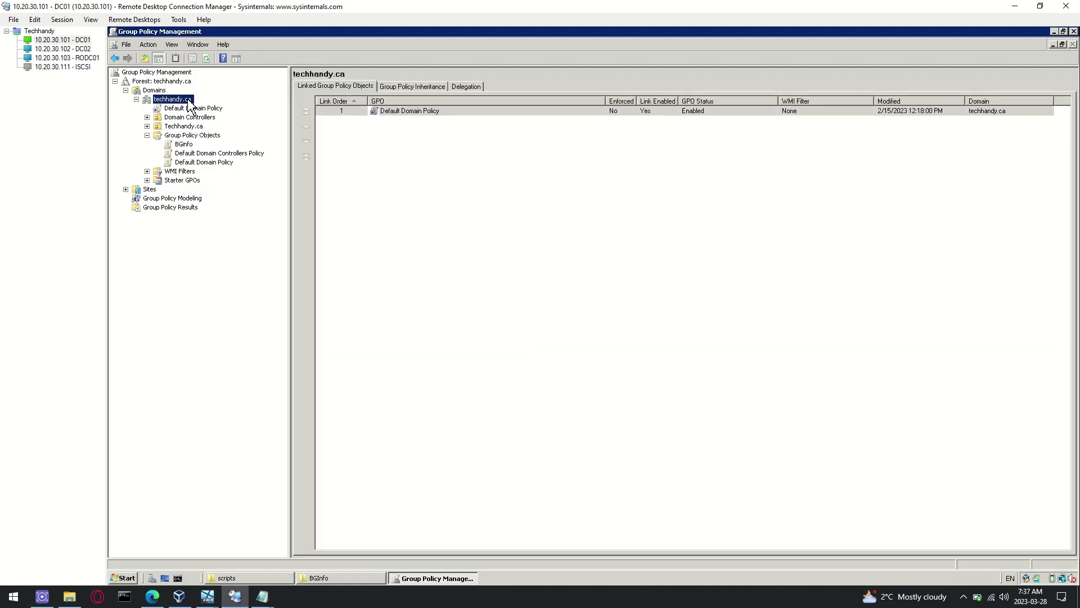
{"action": "left_click", "coordinate": [147, 118]}
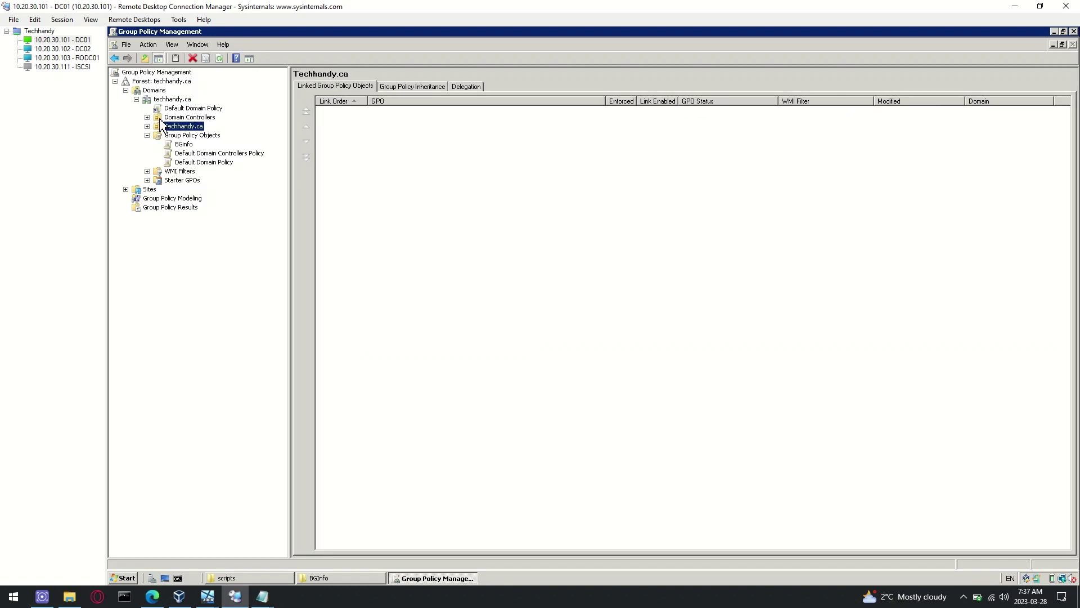
{"action": "left_click", "coordinate": [148, 116]}
{"action": "left_click", "coordinate": [147, 135]}
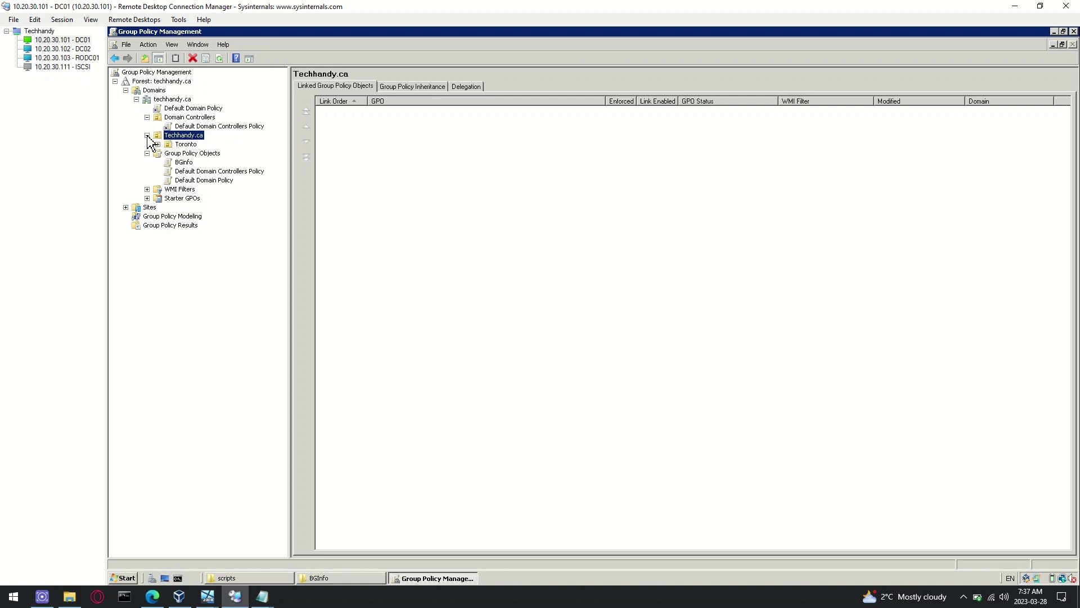
{"action": "left_click", "coordinate": [189, 100]}
{"action": "right_click", "coordinate": [194, 106]}
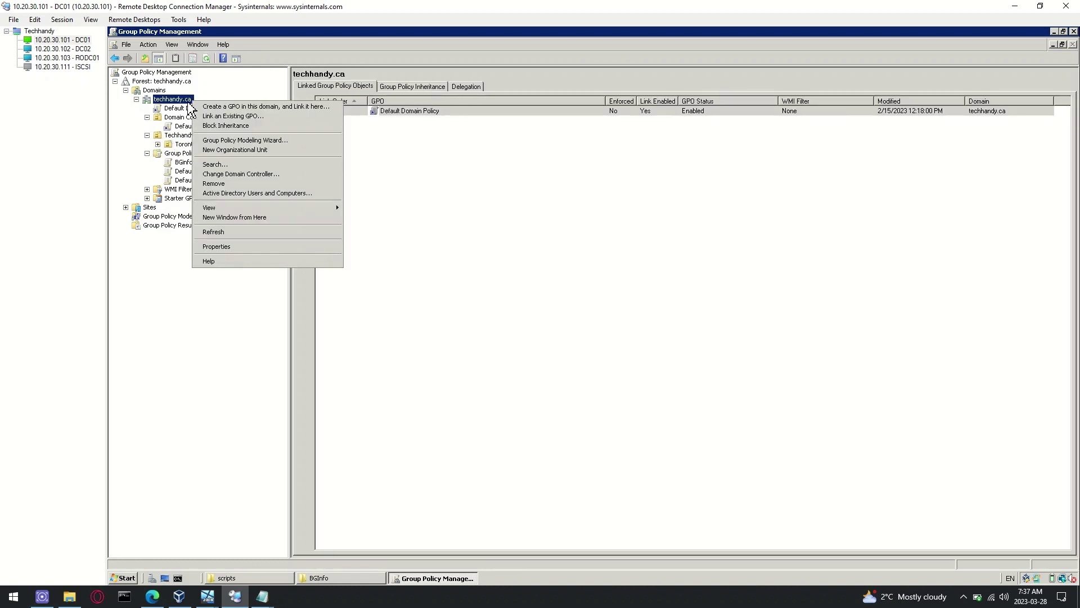
{"action": "left_click", "coordinate": [263, 120]}
{"action": "left_click", "coordinate": [516, 266]}
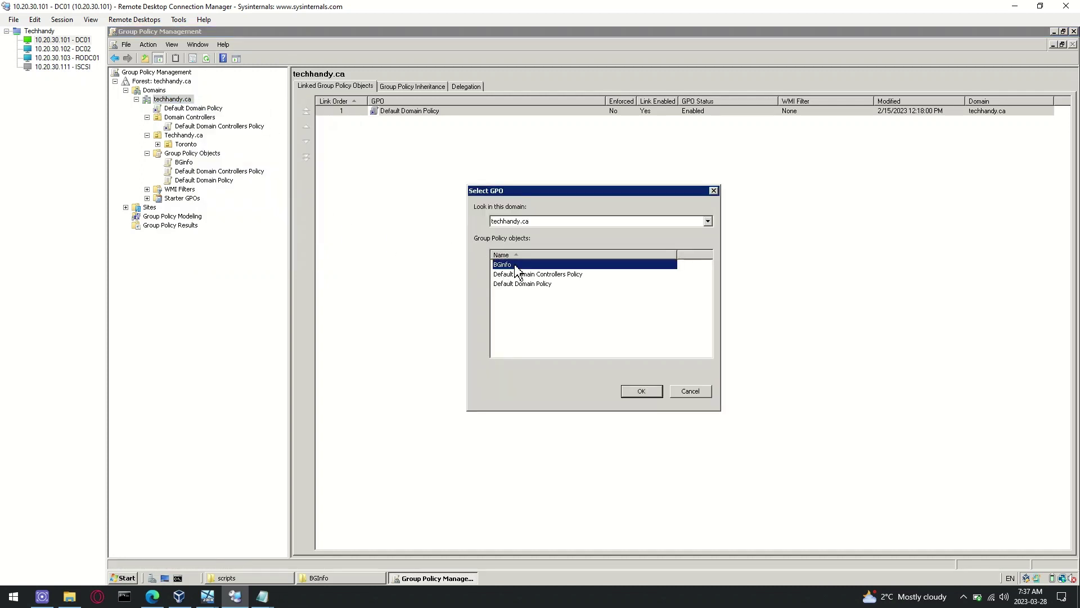
{"action": "left_click", "coordinate": [635, 392]}
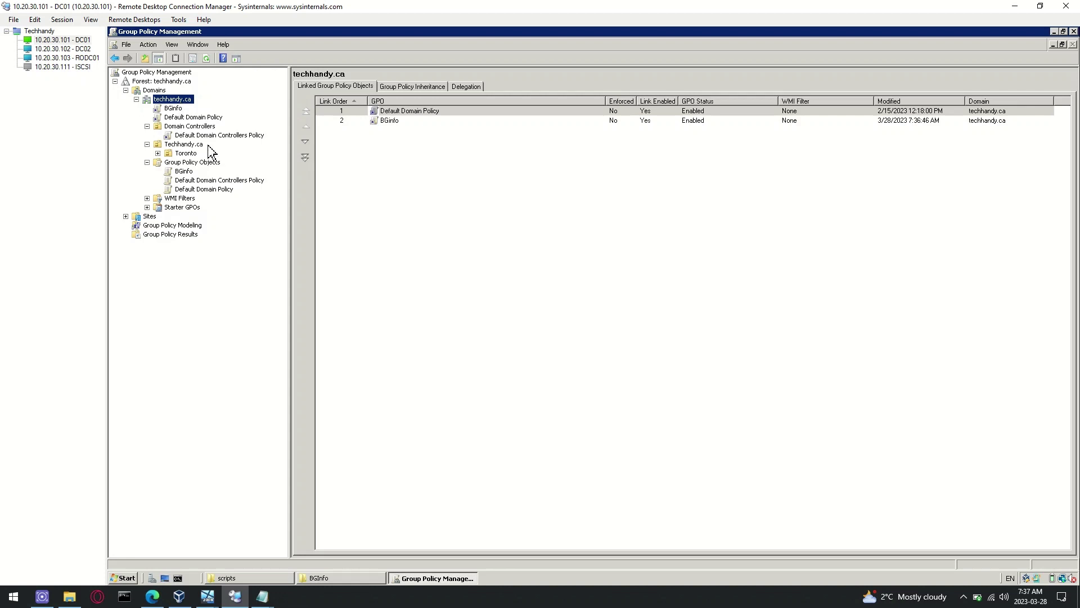
Minimize Group Policy Management and close the BGInfo and scripts Explorer windows
{"action": "left_click", "coordinate": [1054, 33]}
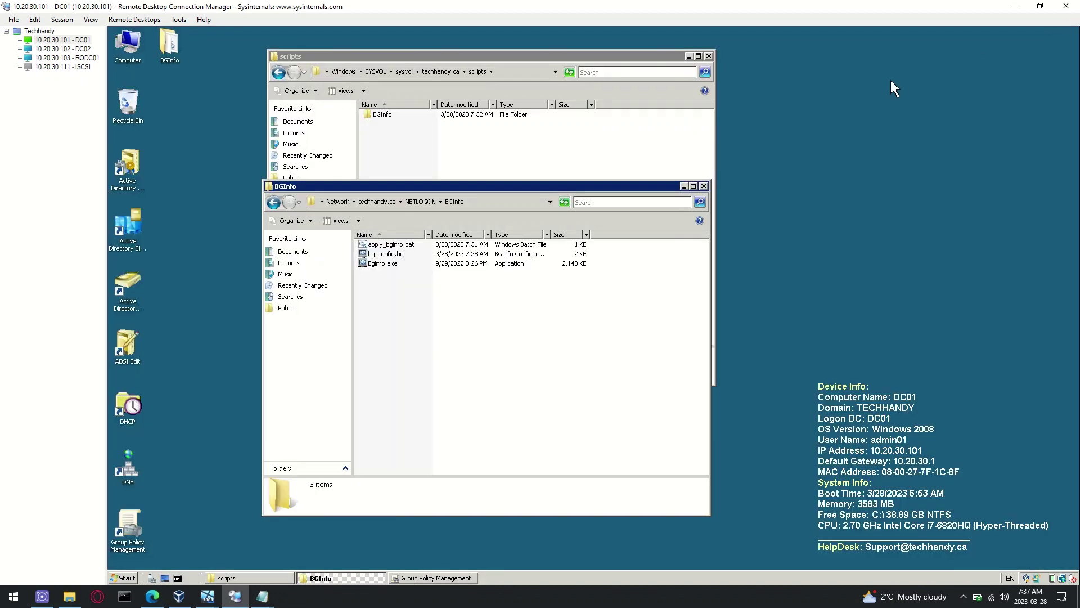
{"action": "left_click", "coordinate": [709, 187]}
{"action": "left_click", "coordinate": [708, 55]}
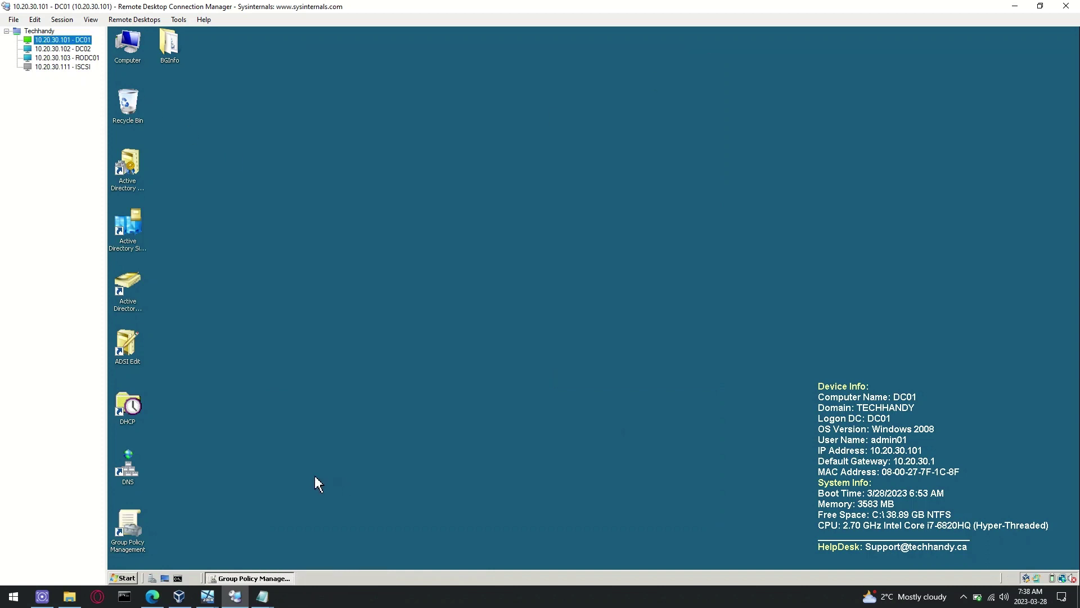
Run gpupdate /force in an elevated Command Prompt, then close it
{"action": "right_click", "coordinate": [178, 578]}
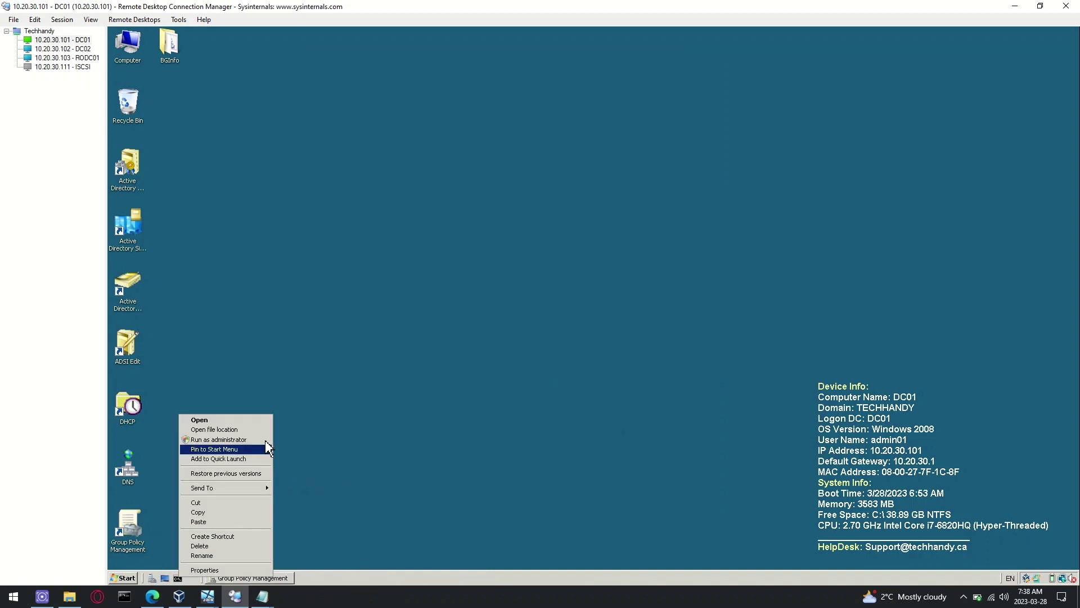
{"action": "left_click", "coordinate": [253, 443]}
{"action": "left_click", "coordinate": [266, 536]}
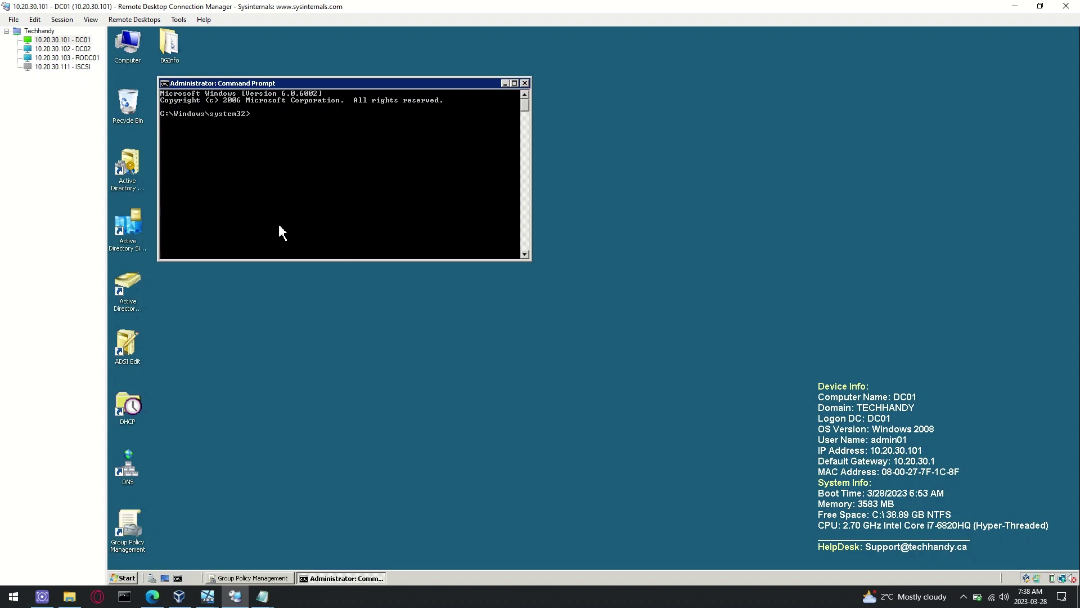
{"action": "type", "text": "gpu"}
{"action": "type", "text": "pdate /for"}
{"action": "type", "text": "ce"}
{"action": "key", "text": "Return"}
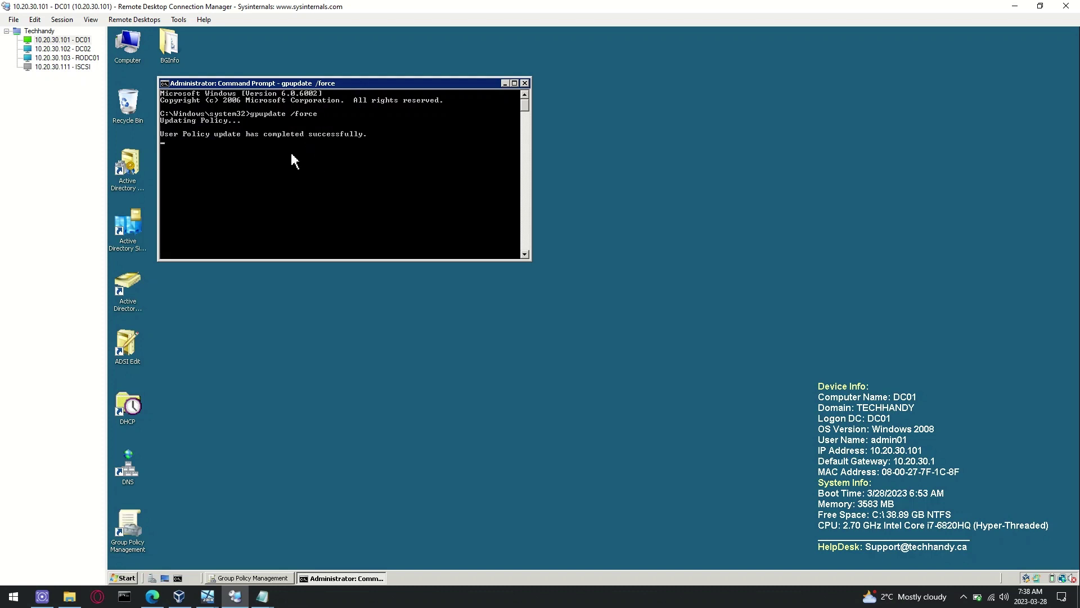
{"action": "left_click", "coordinate": [523, 84]}
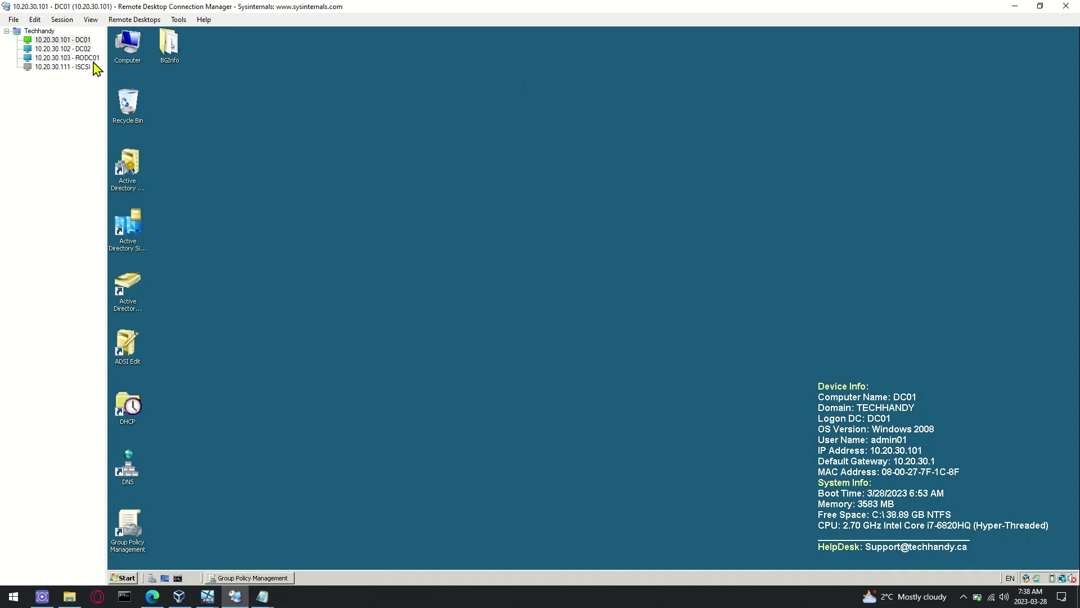
Log off the DC02 remote session, then reconnect to DC02
{"action": "left_click", "coordinate": [78, 49]}
{"action": "left_click", "coordinate": [127, 577]}
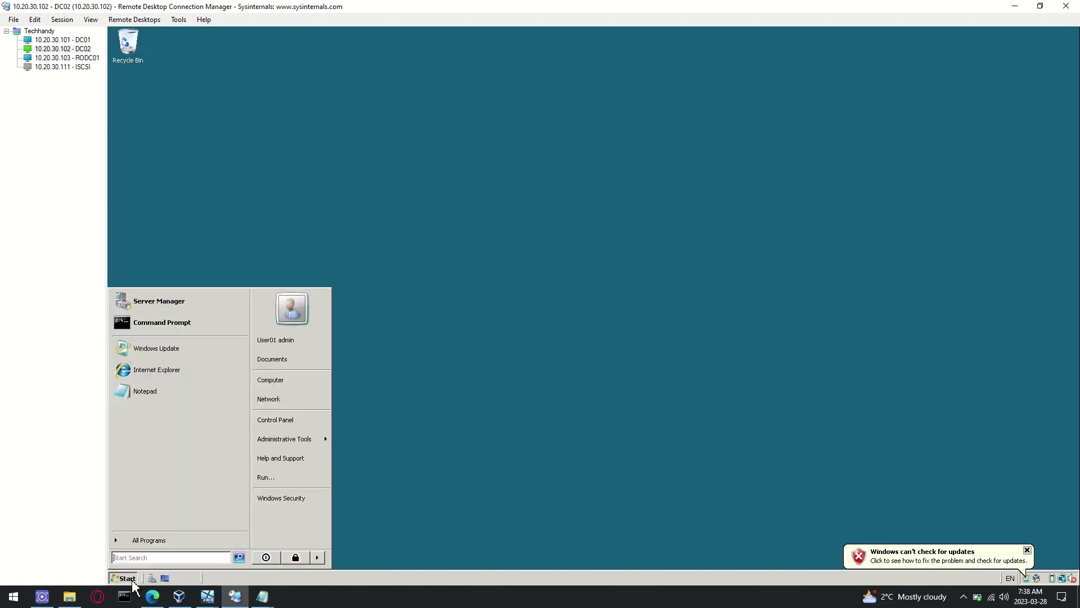
{"action": "left_click", "coordinate": [319, 558]}
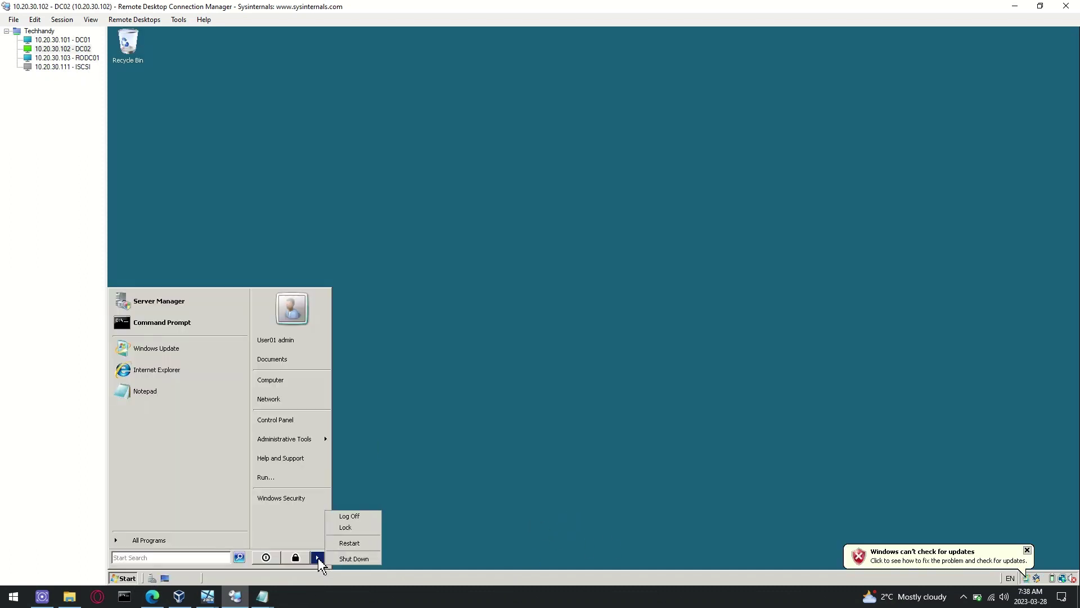
{"action": "left_click", "coordinate": [363, 517]}
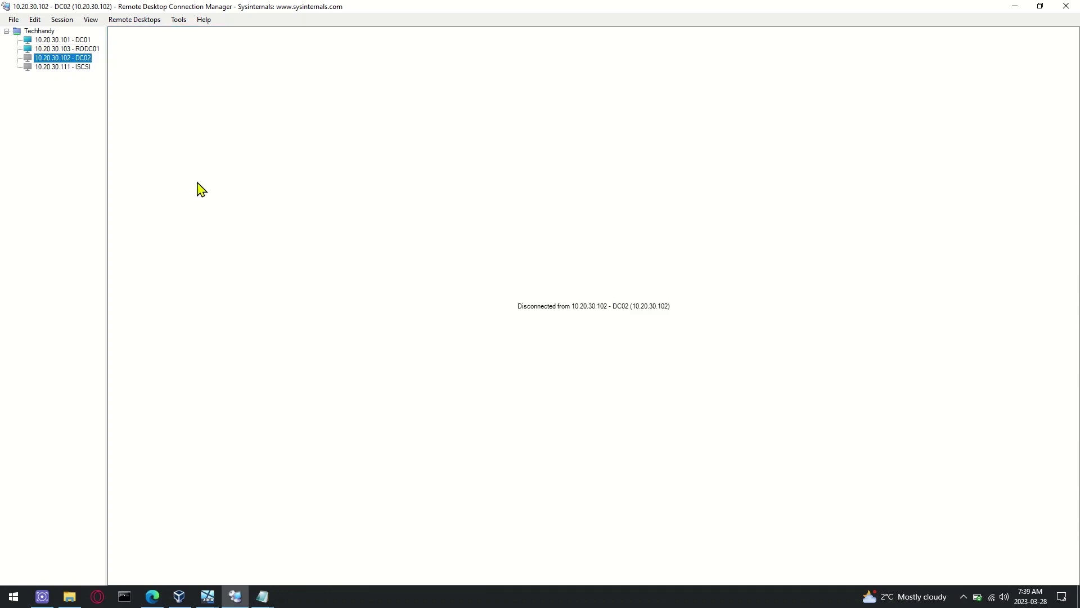
{"action": "right_click", "coordinate": [81, 51]}
{"action": "left_click", "coordinate": [84, 57]}
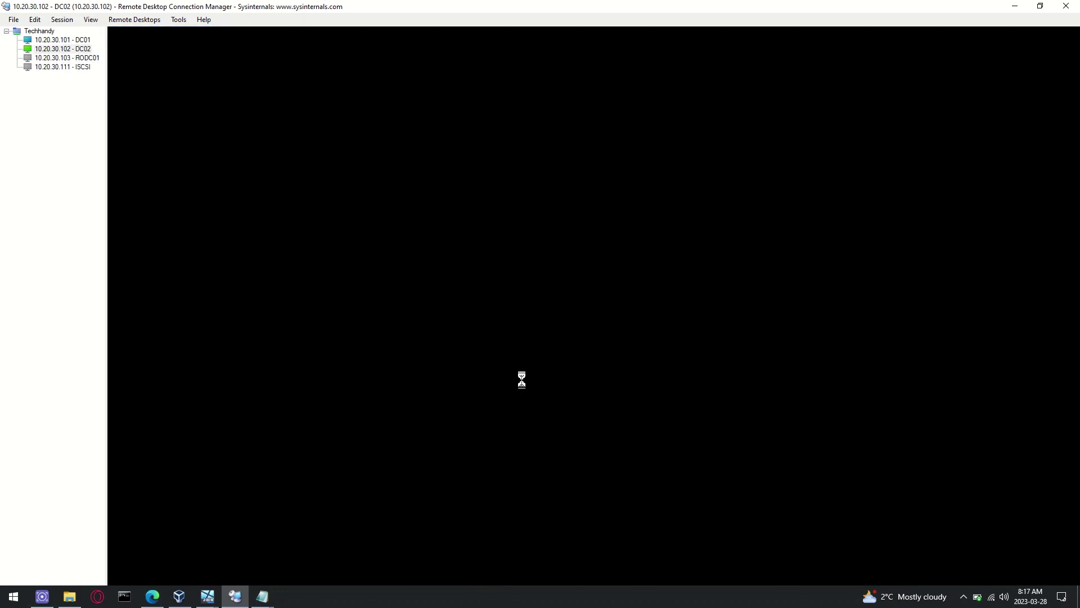